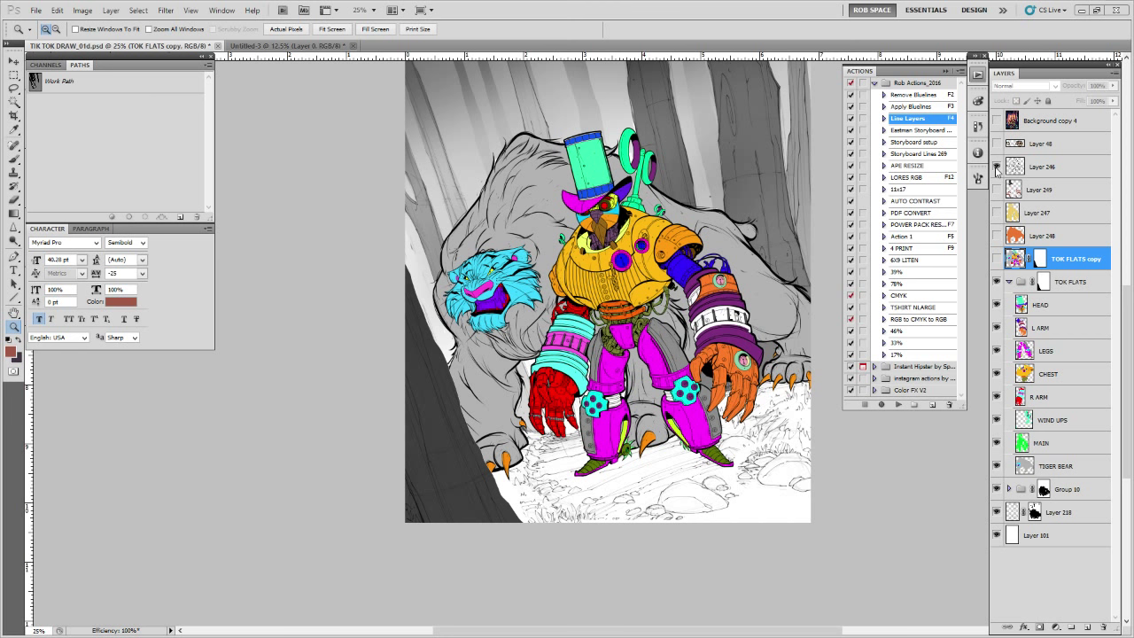
# Hide the line art on Layer 246 and examine the flat colour edges around the robot's chest and arms up close
pyautogui.click(998, 166)
pyautogui.click(997, 165)
pyautogui.click(997, 166)
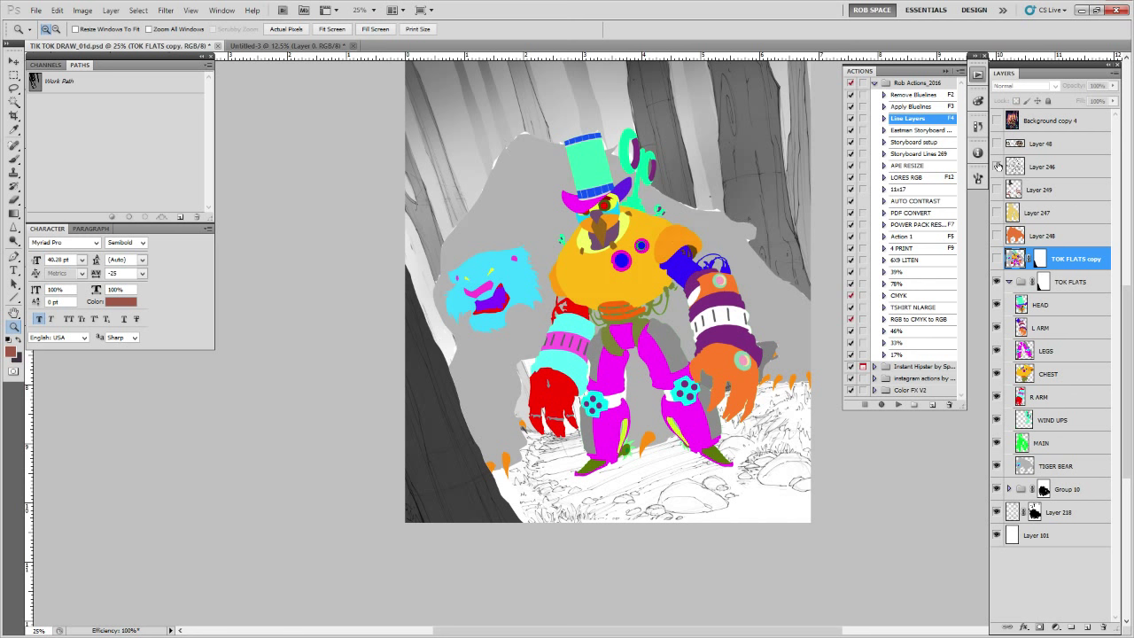
pyautogui.click(580, 290)
pyautogui.click(580, 291)
pyautogui.click(580, 291)
pyautogui.click(580, 291)
pyautogui.click(581, 292)
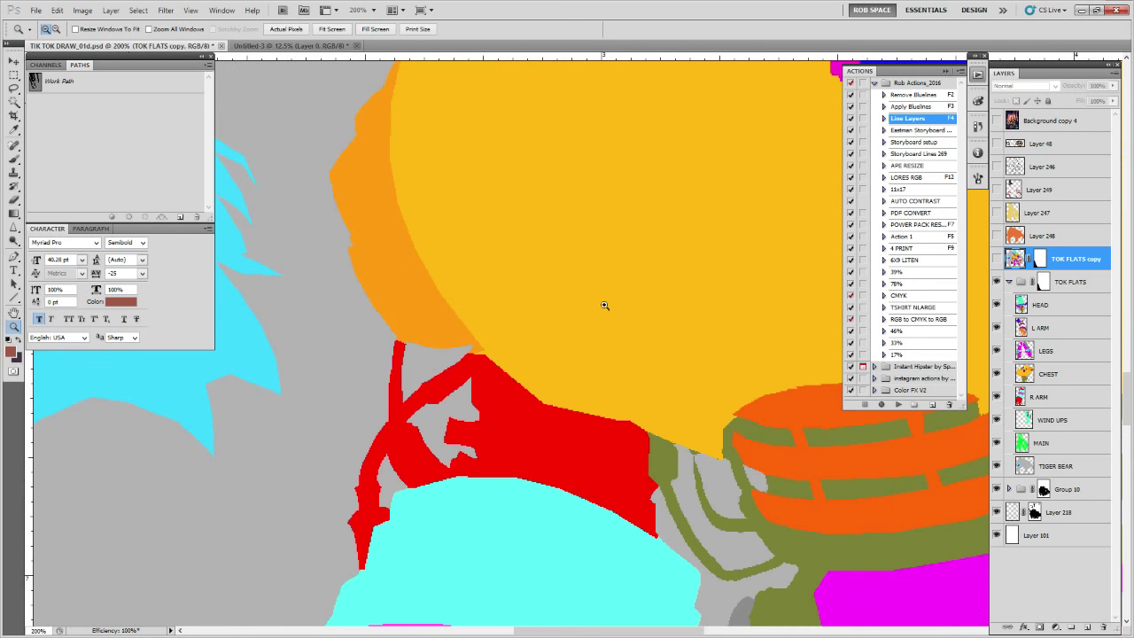
pyautogui.moveTo(675, 340); pyautogui.dragTo(520, 499)
pyautogui.keyDown('alt'); pyautogui.click(643, 329); pyautogui.keyUp('alt')
pyautogui.keyDown('alt'); pyautogui.click(643, 330); pyautogui.keyUp('alt')
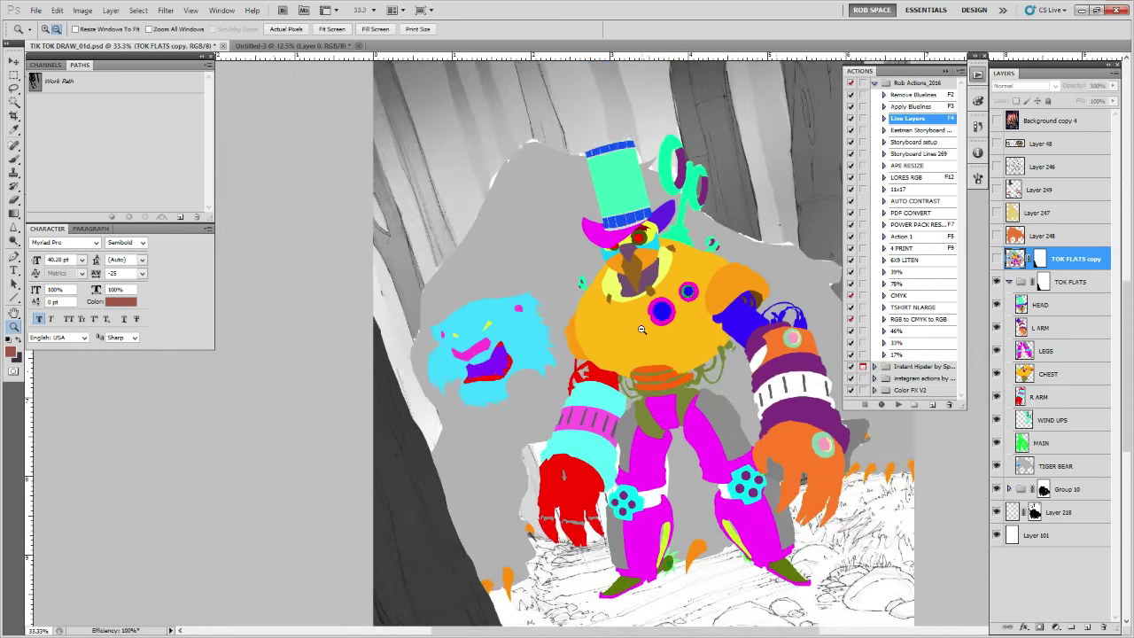
pyautogui.keyDown('alt'); pyautogui.click(643, 329); pyautogui.keyUp('alt')
pyautogui.click(675, 339)
pyautogui.click(674, 340)
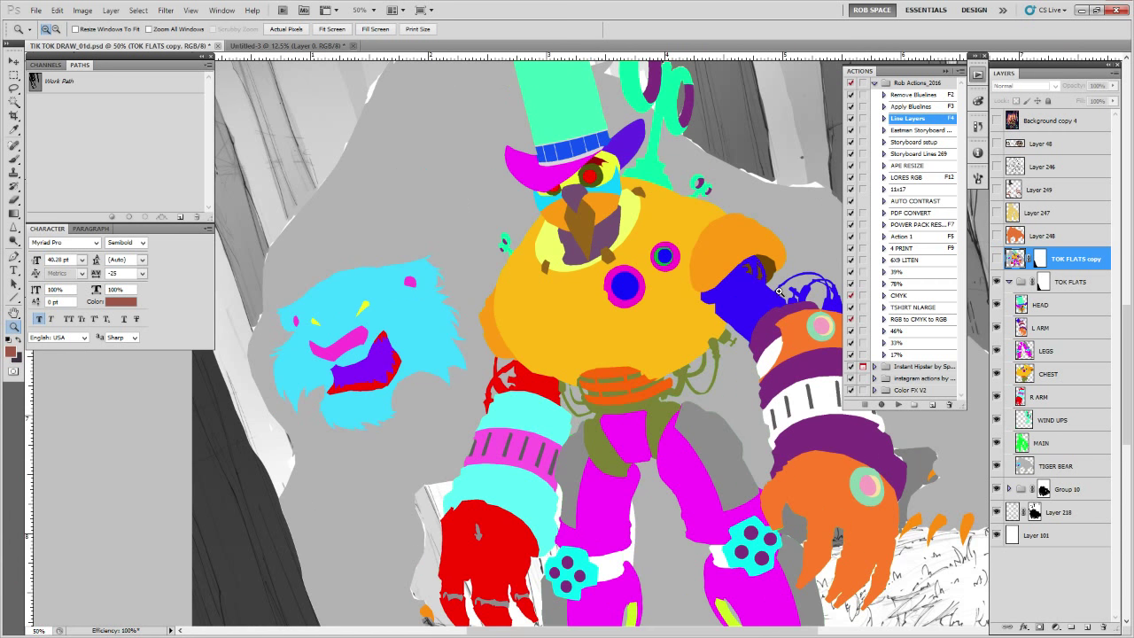
# Show the Layer 246 line art again and briefly view the painted colour study on Background copy 4
pyautogui.click(996, 166)
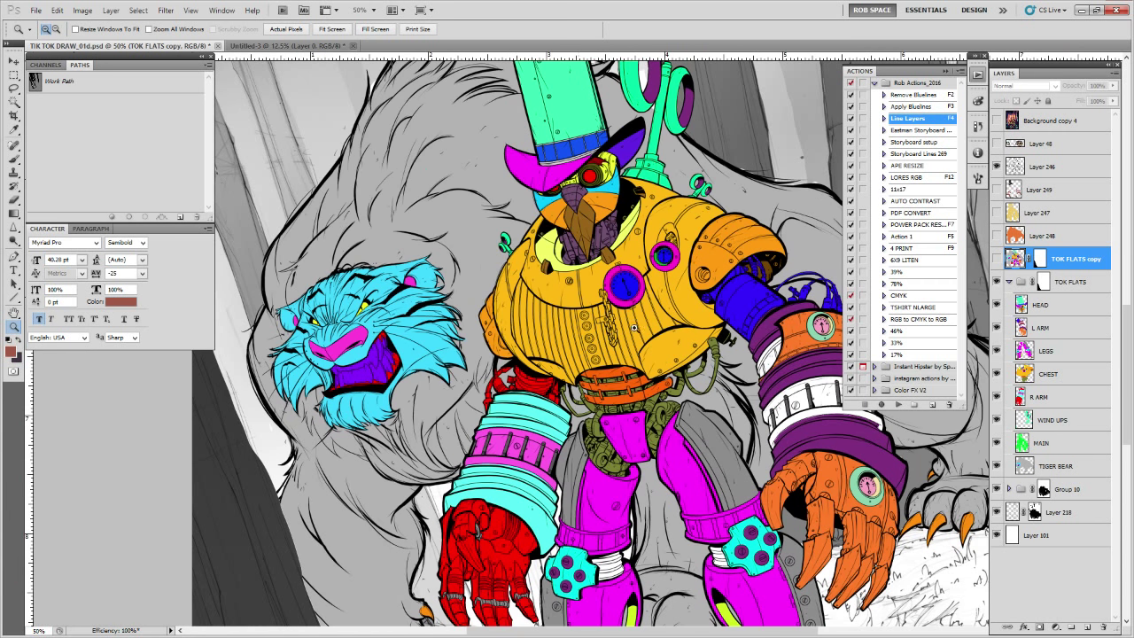
pyautogui.click(995, 121)
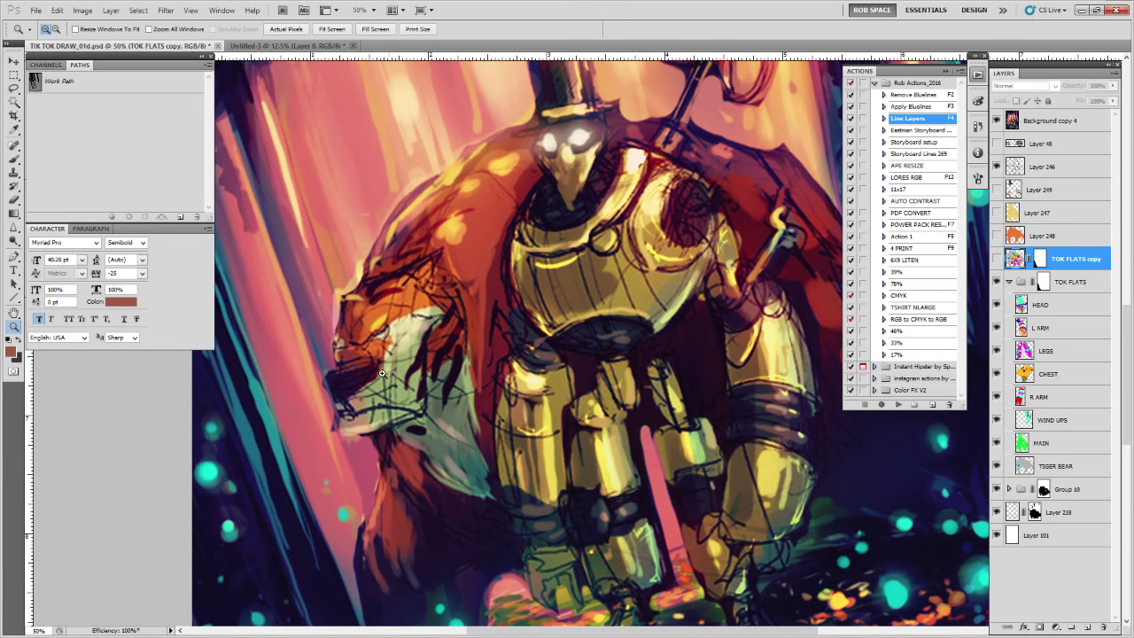
pyautogui.click(995, 120)
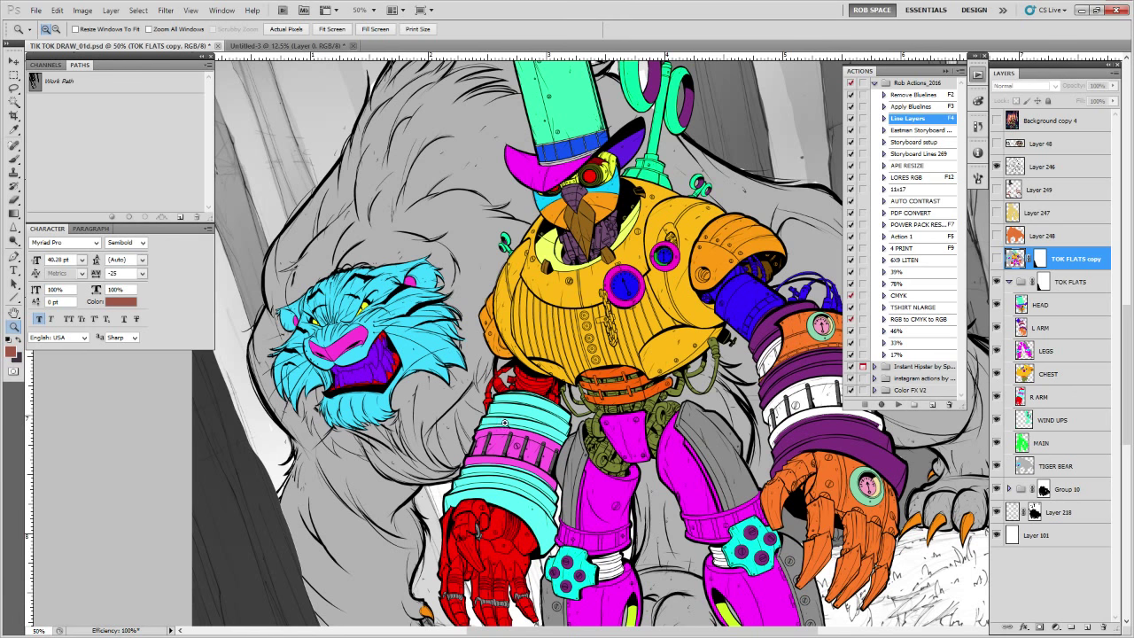
# Try selecting the flat colours of the robot's orange hand and blue upper arm with the Magic Wand, clearing the selection
pyautogui.moveTo(781, 560); pyautogui.dragTo(658, 455)
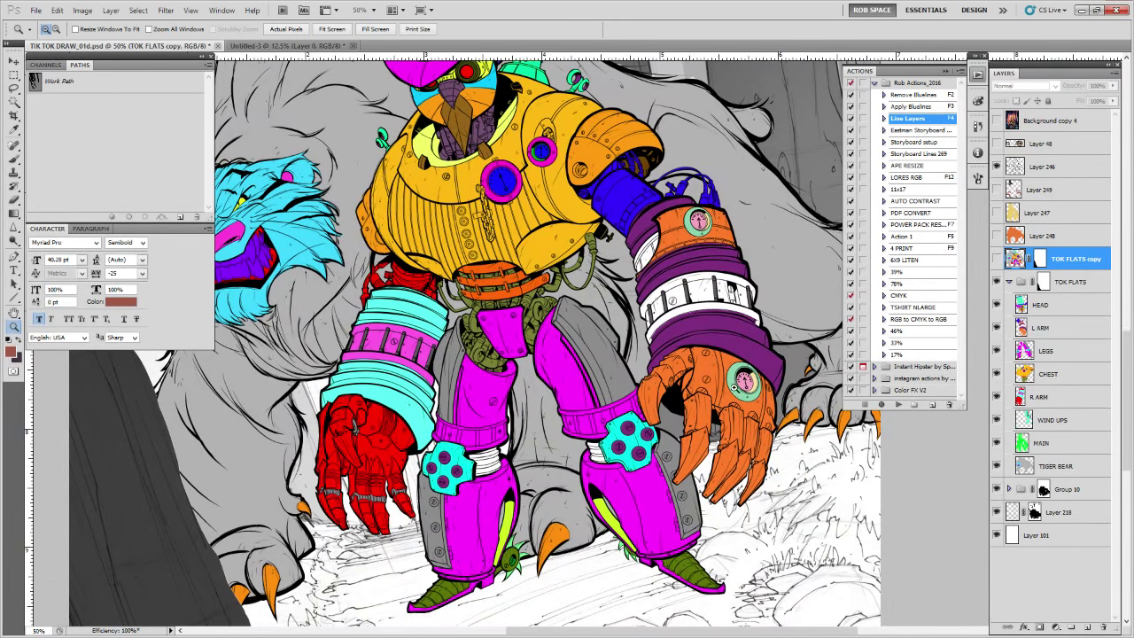
pyautogui.press('w')
pyautogui.click(702, 369)
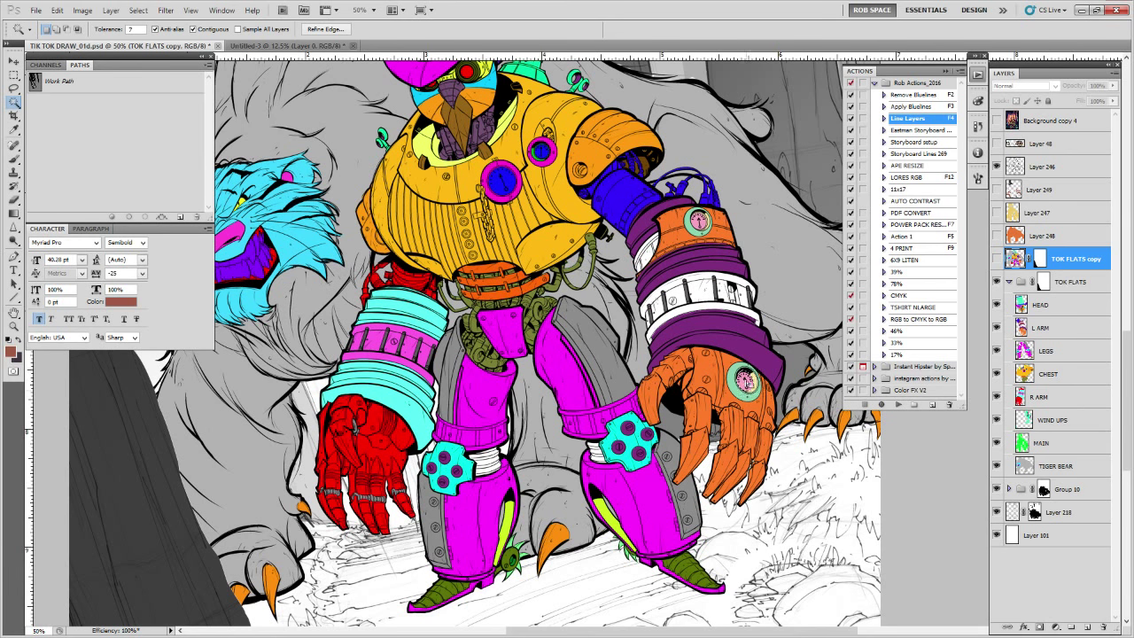
pyautogui.scroll(3, 708, 363)
pyautogui.click(646, 317)
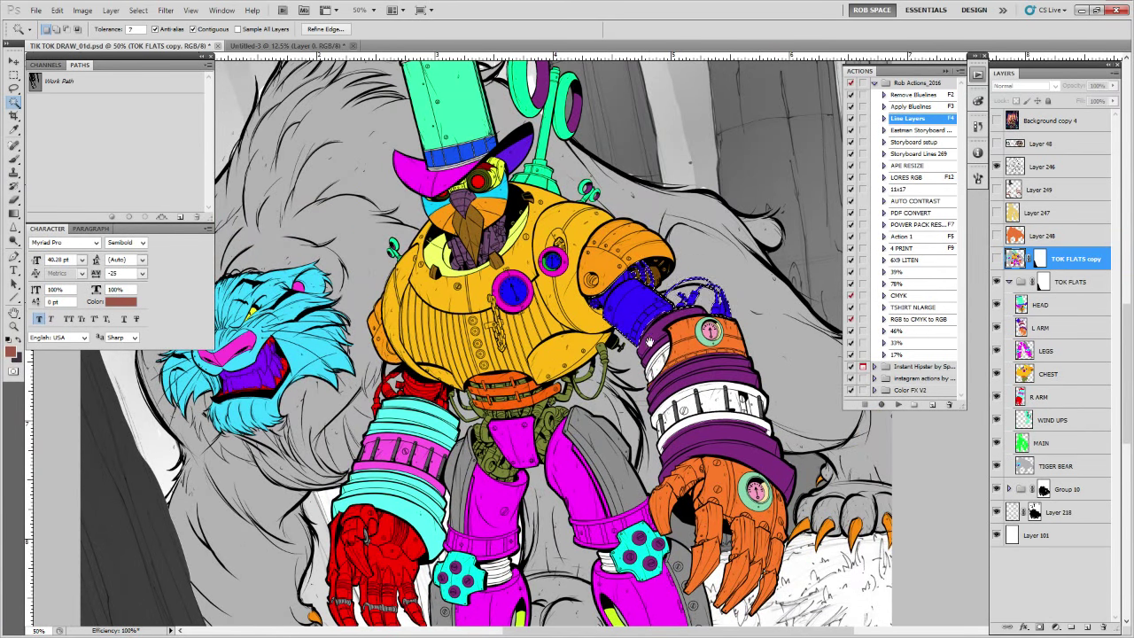
pyautogui.moveTo(646, 317); pyautogui.dragTo(653, 284)
pyautogui.hotkey('ctrl', 'd')
# Try outlining the robot's blue upper arm by hand with the Lasso tool
pyautogui.press('z')
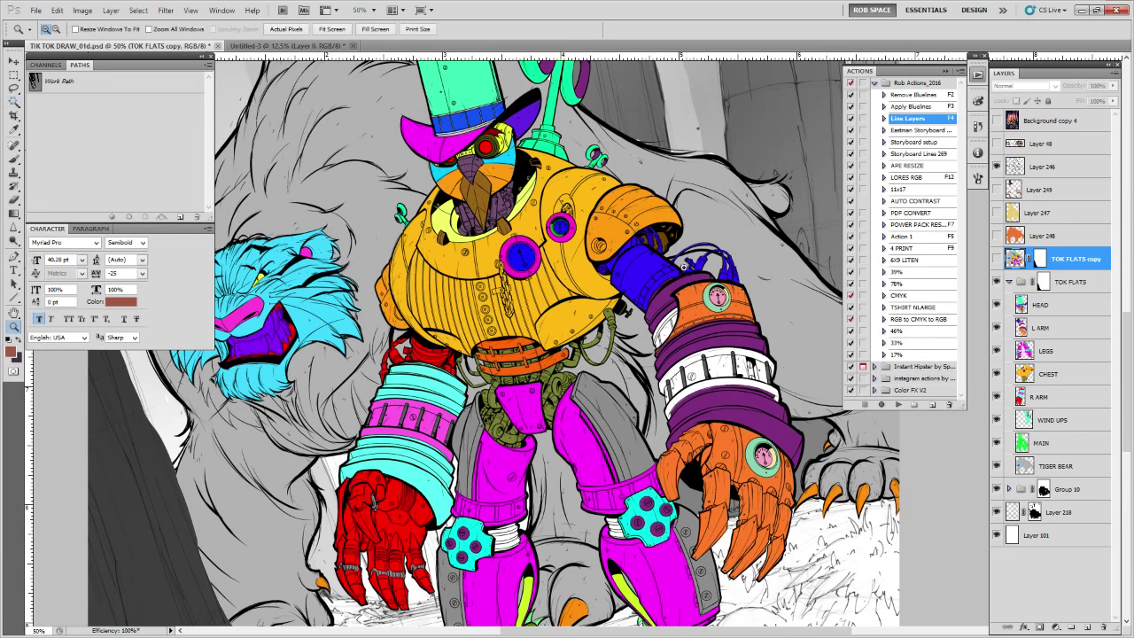
pyautogui.click(671, 276)
pyautogui.click(671, 277)
pyautogui.click(671, 276)
pyautogui.press('l')
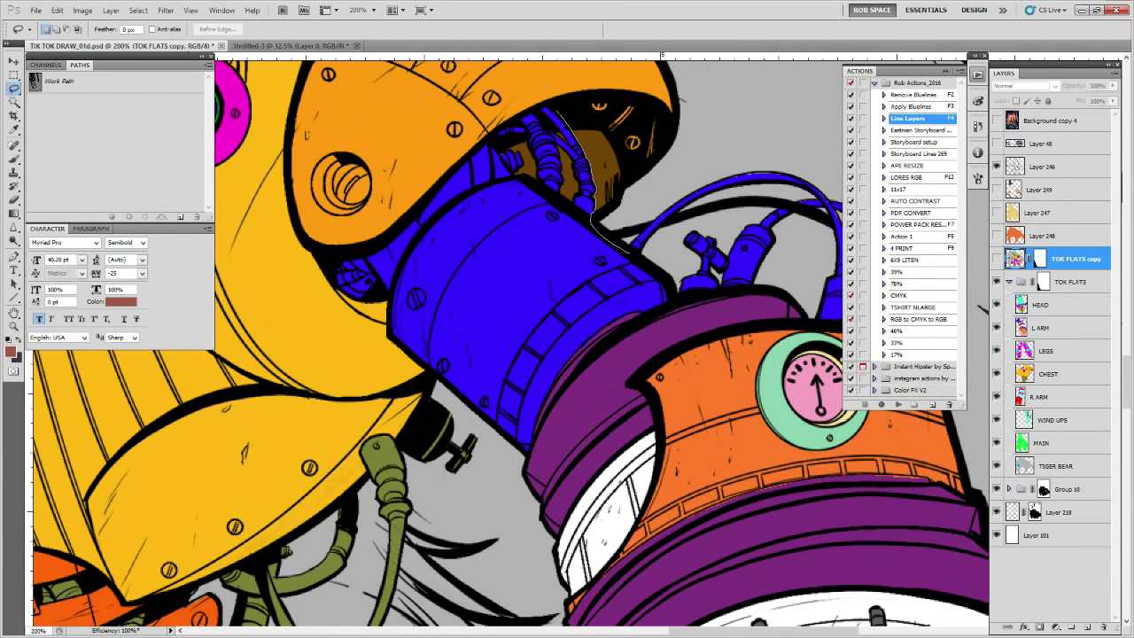
pyautogui.moveTo(485, 144)
pyautogui.mouseDown()
pyautogui.moveTo(404, 217)
pyautogui.moveTo(331, 266)
pyautogui.mouseUp()
pyautogui.moveTo(398, 336)
pyautogui.mouseDown()
pyautogui.moveTo(532, 446)
pyautogui.moveTo(558, 345)
pyautogui.moveTo(657, 302)
pyautogui.mouseUp()
# Examine the flat colours across the whole figure, from the robot's hat to its feet and the tiger's head
pyautogui.press('z')
pyautogui.keyDown('alt'); pyautogui.click(706, 361); pyautogui.keyUp('alt')
pyautogui.keyDown('alt'); pyautogui.click(707, 361); pyautogui.keyUp('alt')
pyautogui.keyDown('alt'); pyautogui.click(707, 361); pyautogui.keyUp('alt')
pyautogui.keyDown('alt'); pyautogui.click(707, 362); pyautogui.keyUp('alt')
pyautogui.click(708, 361)
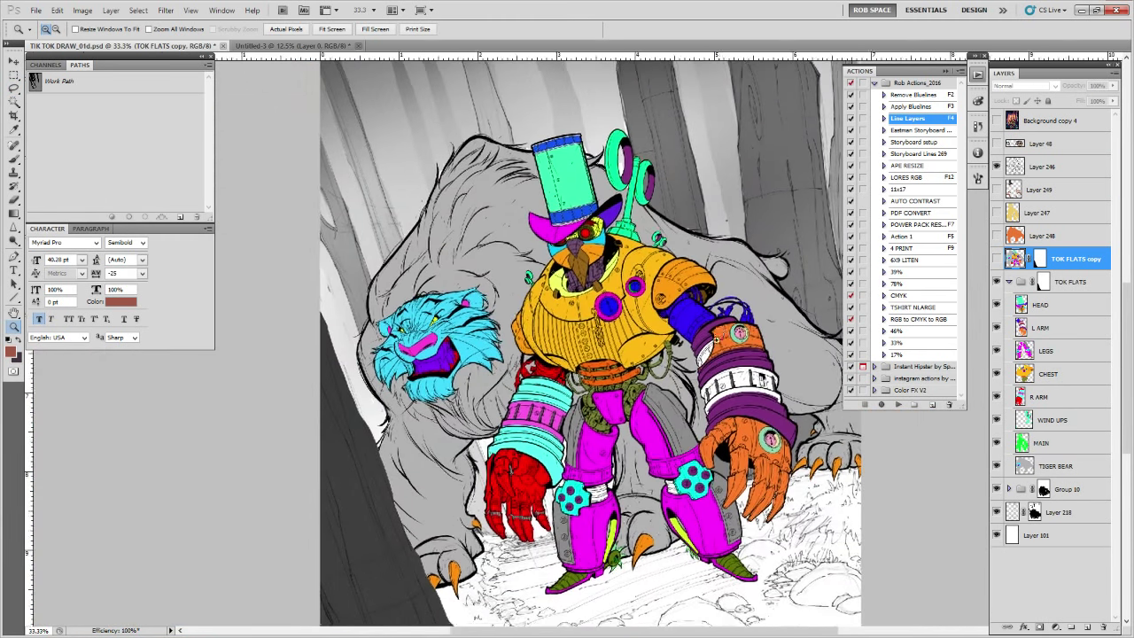
pyautogui.click(708, 359)
pyautogui.keyDown('alt'); pyautogui.click(546, 403); pyautogui.keyUp('alt')
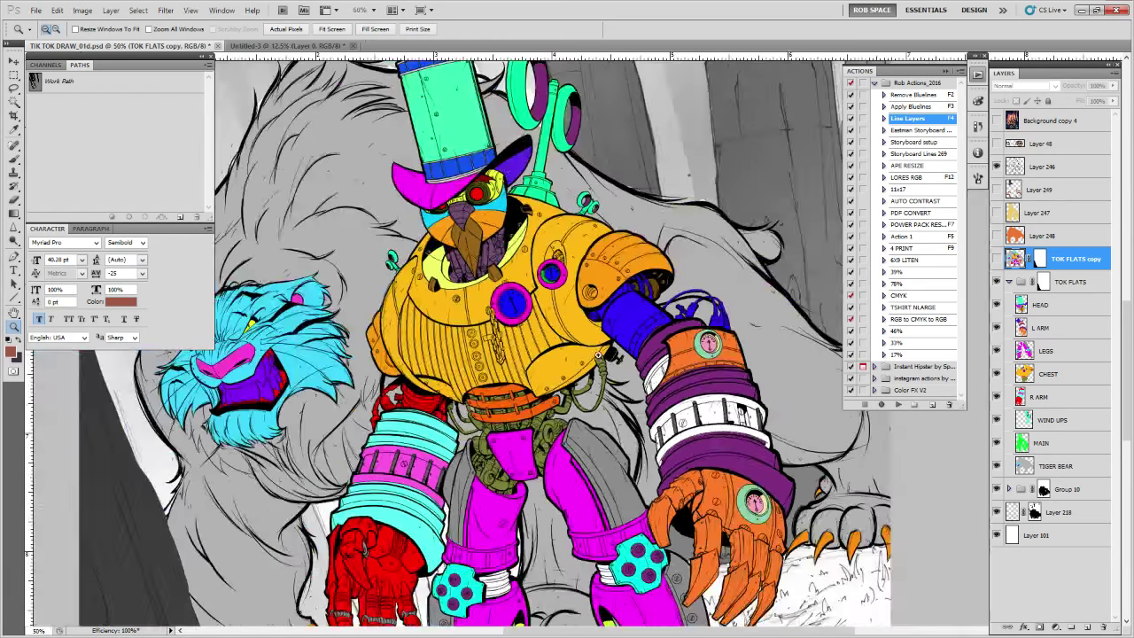
pyautogui.moveTo(441, 487); pyautogui.dragTo(462, 356)
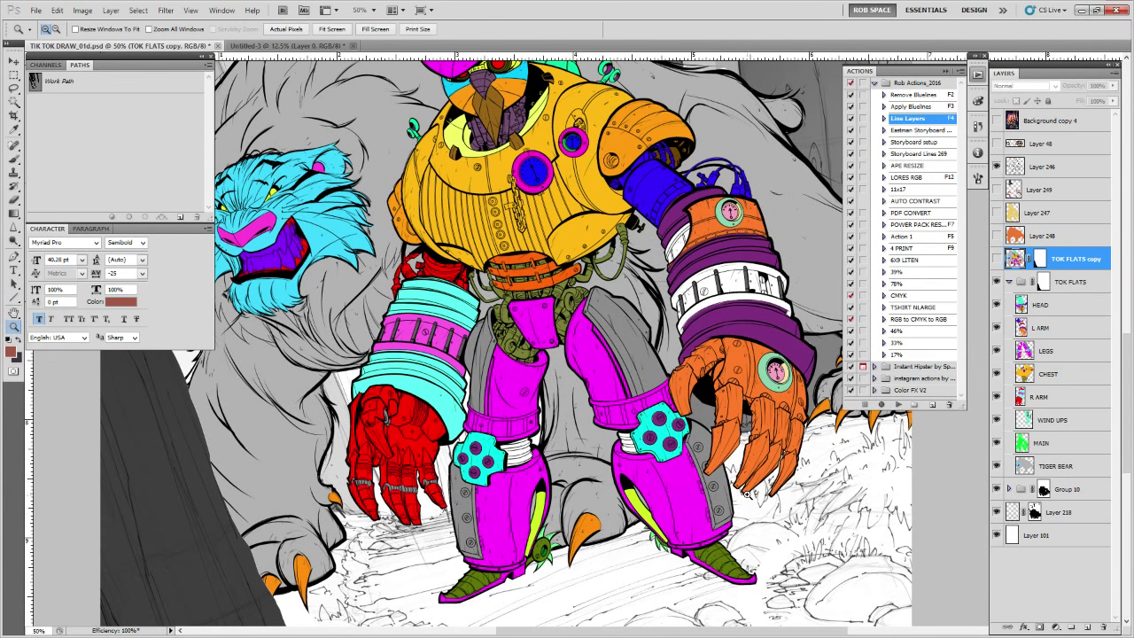
pyautogui.moveTo(684, 413); pyautogui.dragTo(708, 525)
pyautogui.moveTo(707, 443); pyautogui.dragTo(702, 483)
pyautogui.scroll(-3, 699, 494)
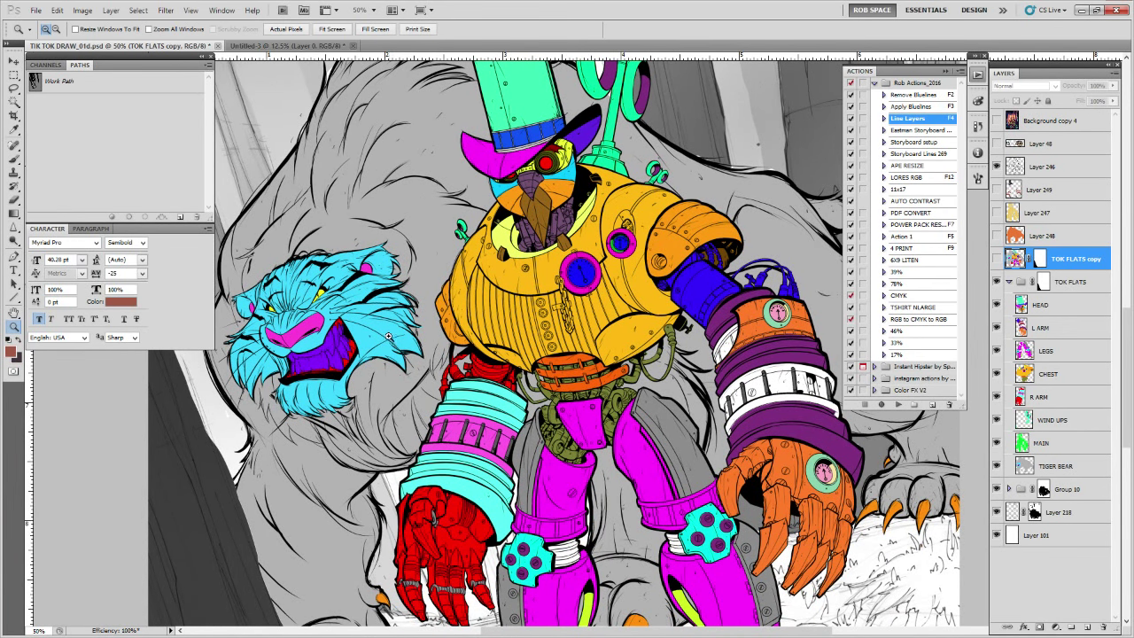
pyautogui.moveTo(600, 250); pyautogui.dragTo(581, 372)
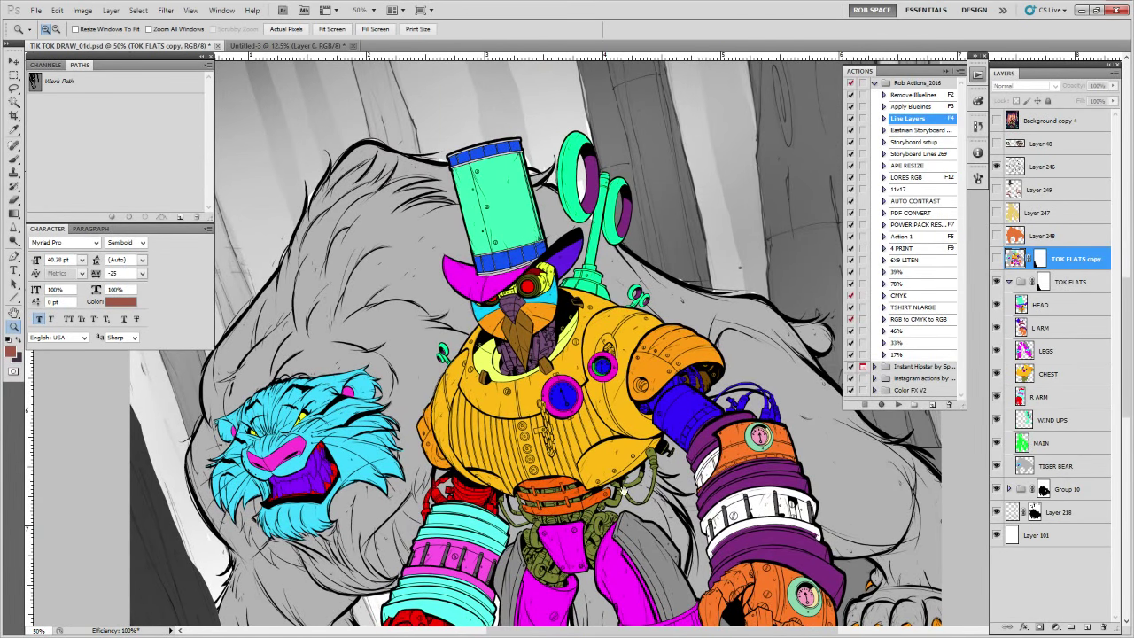
pyautogui.scroll(-6, 611, 466)
pyautogui.moveTo(748, 400); pyautogui.dragTo(675, 381)
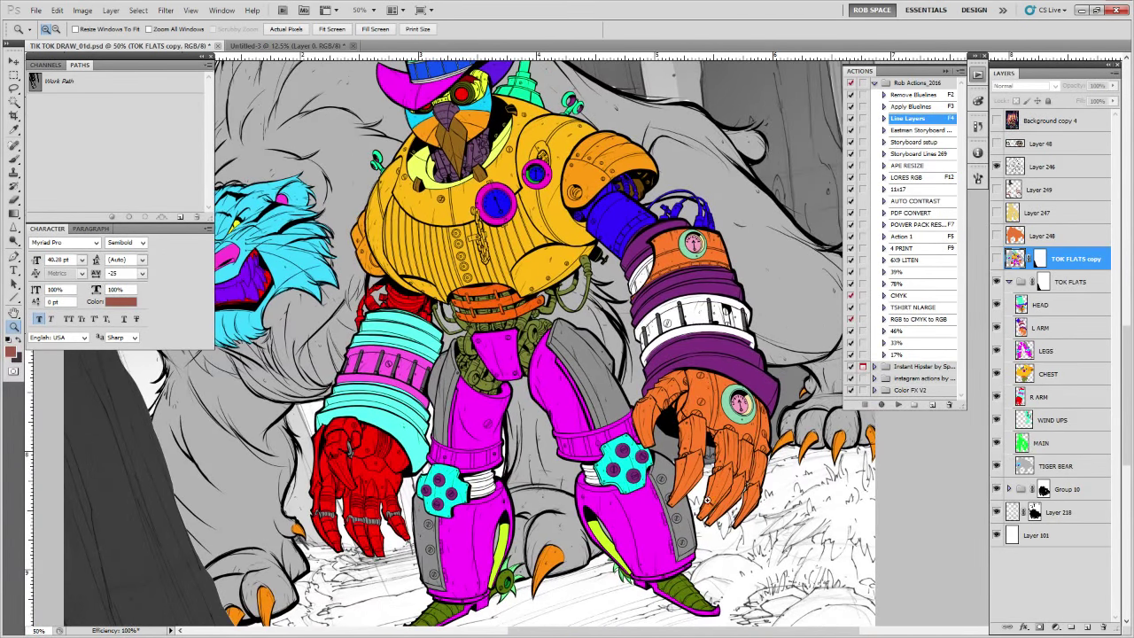
pyautogui.scroll(2, 619, 417)
pyautogui.hscroll(-2, 619, 416)
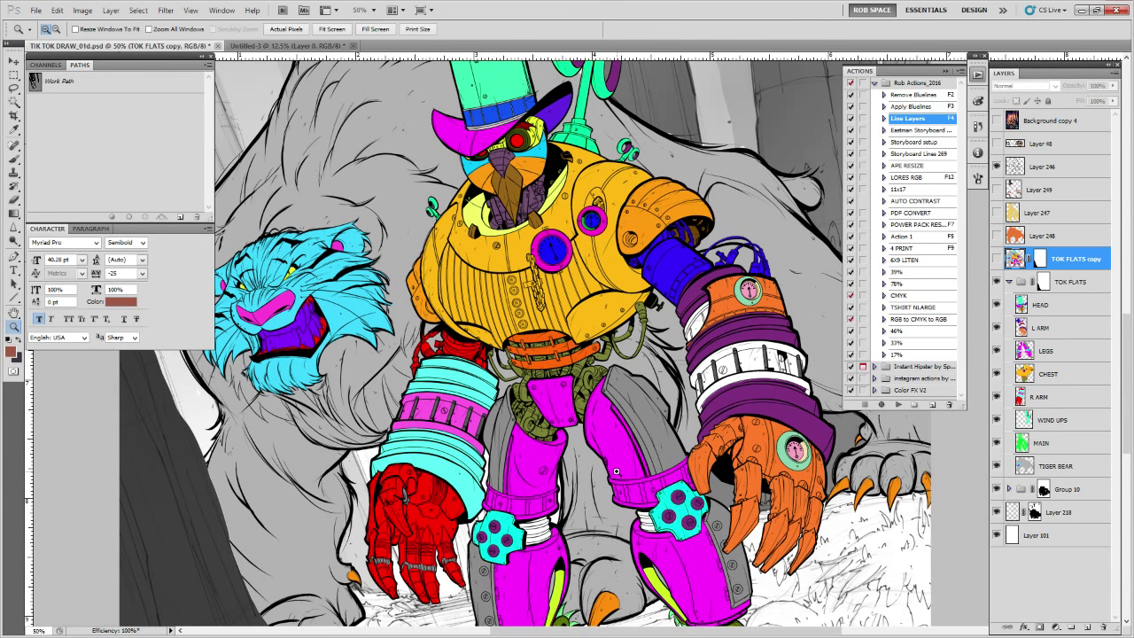
# Add a new layer above TOK FLATS copy, fill it with black and set its blend mode to Saturation
pyautogui.click(1087, 627)
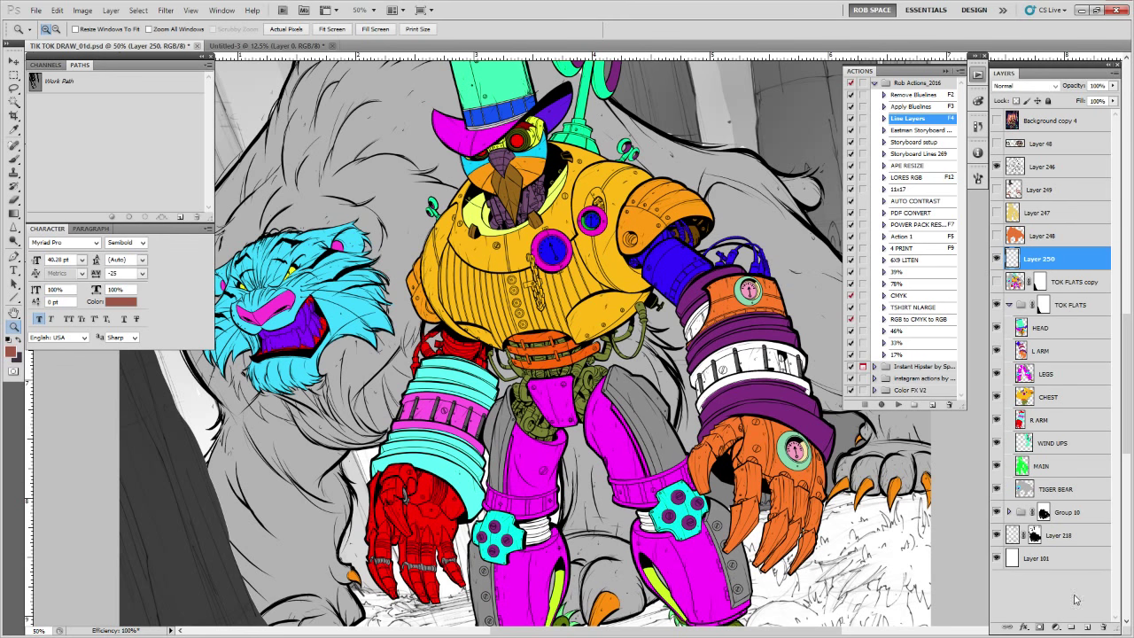
pyautogui.press('d')
pyautogui.hotkey('alt', 'BackSpace')
pyautogui.click(1024, 86)
pyautogui.click(1018, 372)
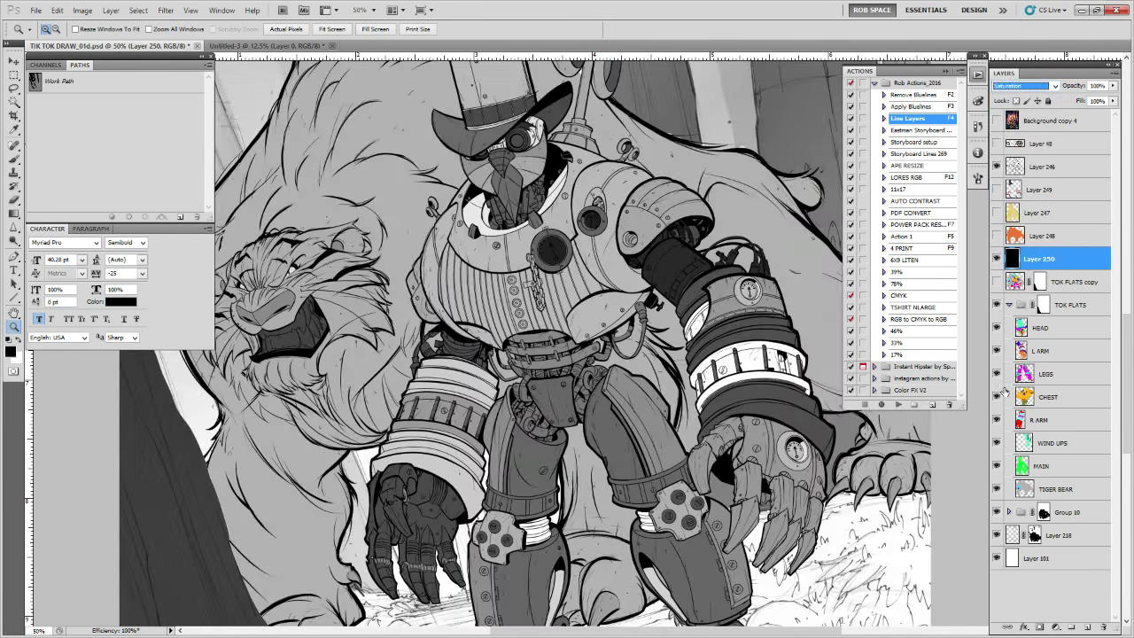
pyautogui.moveTo(543, 412); pyautogui.dragTo(570, 510)
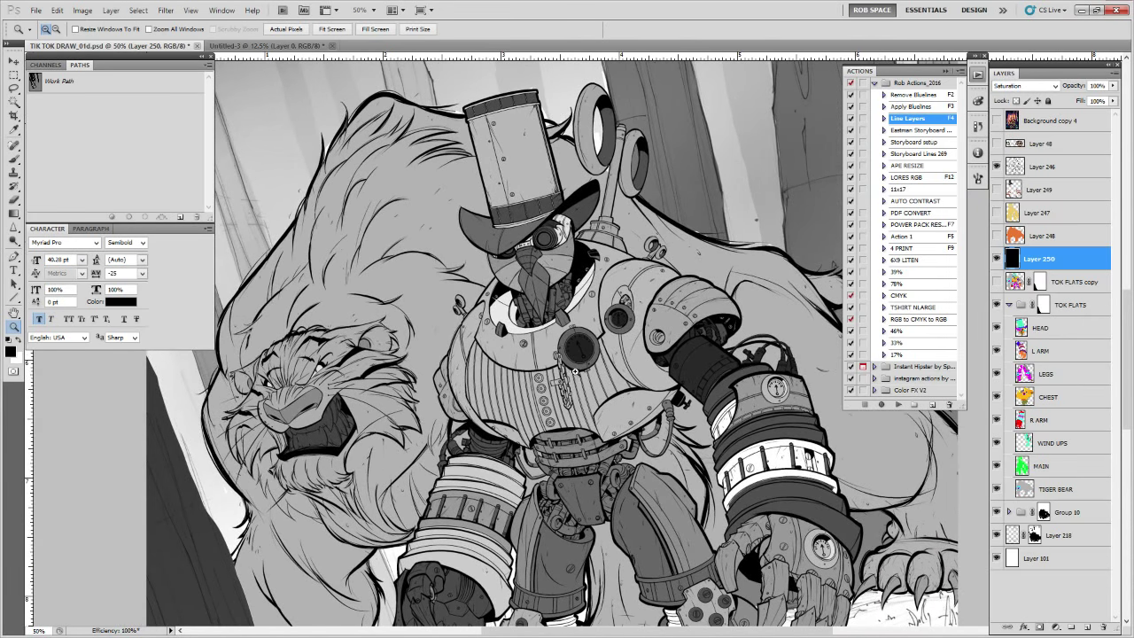
# On the TOK FLATS copy layer, try selecting the tiger's head and body flats with the Magic Wand, clearing the selection
pyautogui.click(1063, 282)
pyautogui.press('w')
pyautogui.click(304, 409)
pyautogui.keyDown('shift'); pyautogui.click(458, 305); pyautogui.keyUp('shift')
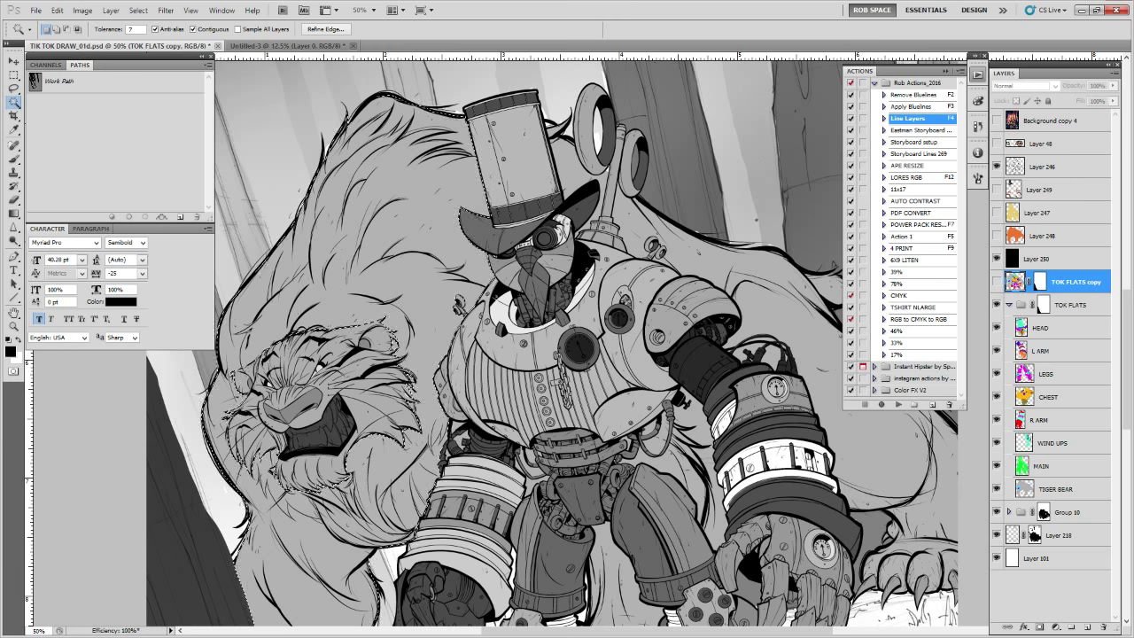
pyautogui.hotkey('ctrl', 'z')
pyautogui.hotkey('ctrl', 'z')
pyautogui.hotkey('ctrl', 'z')
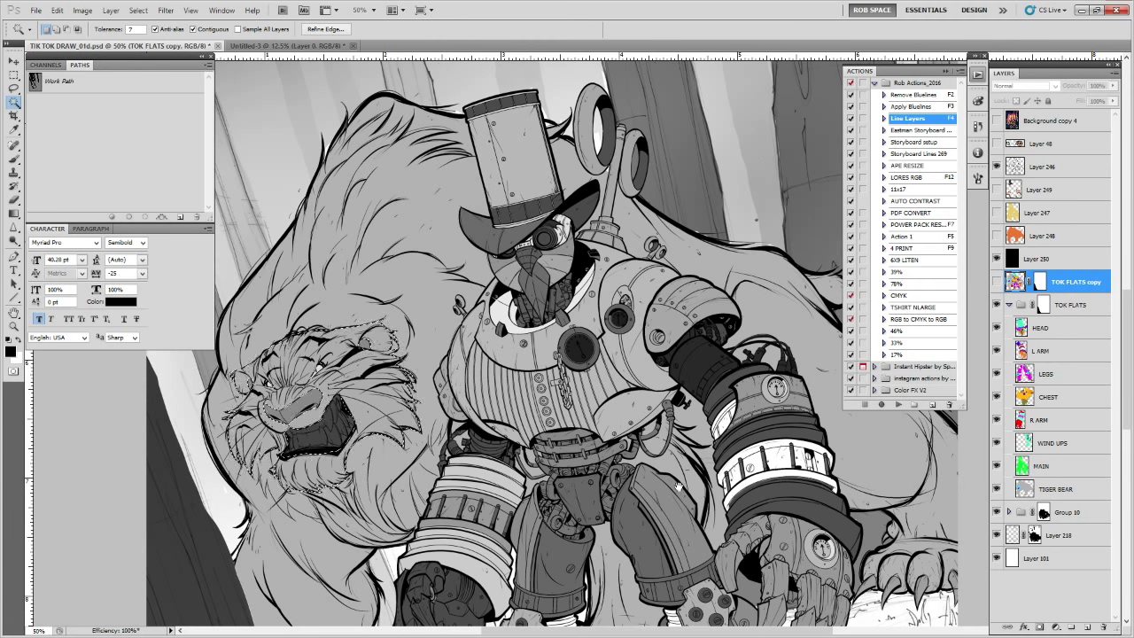
pyautogui.scroll(-3, 653, 469)
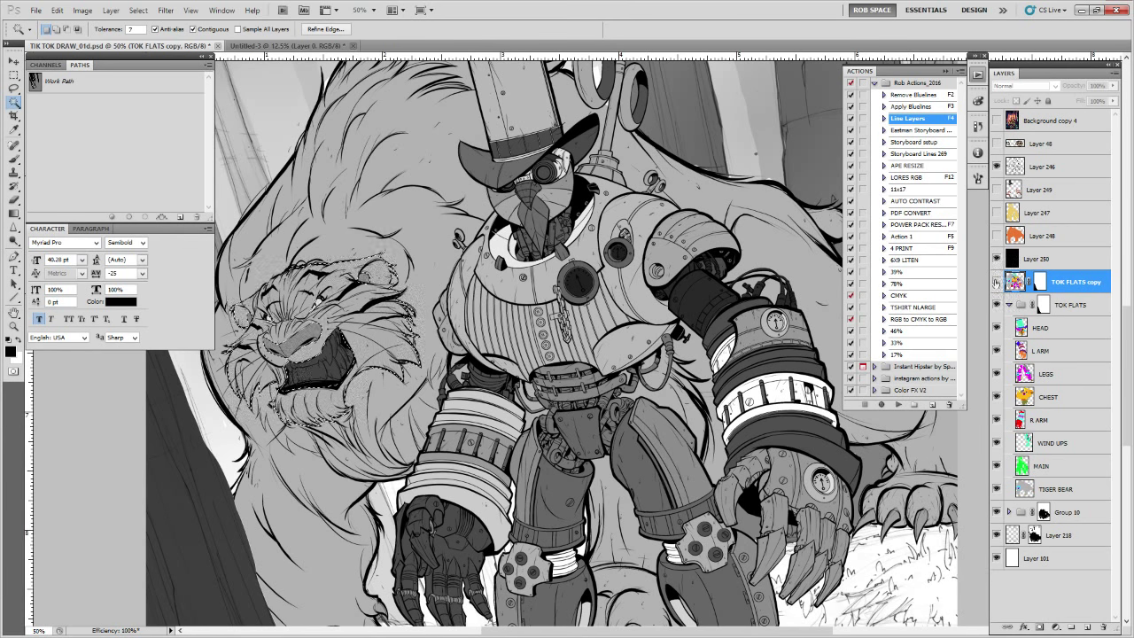
pyautogui.moveTo(790, 515); pyautogui.dragTo(747, 447)
pyautogui.press('z')
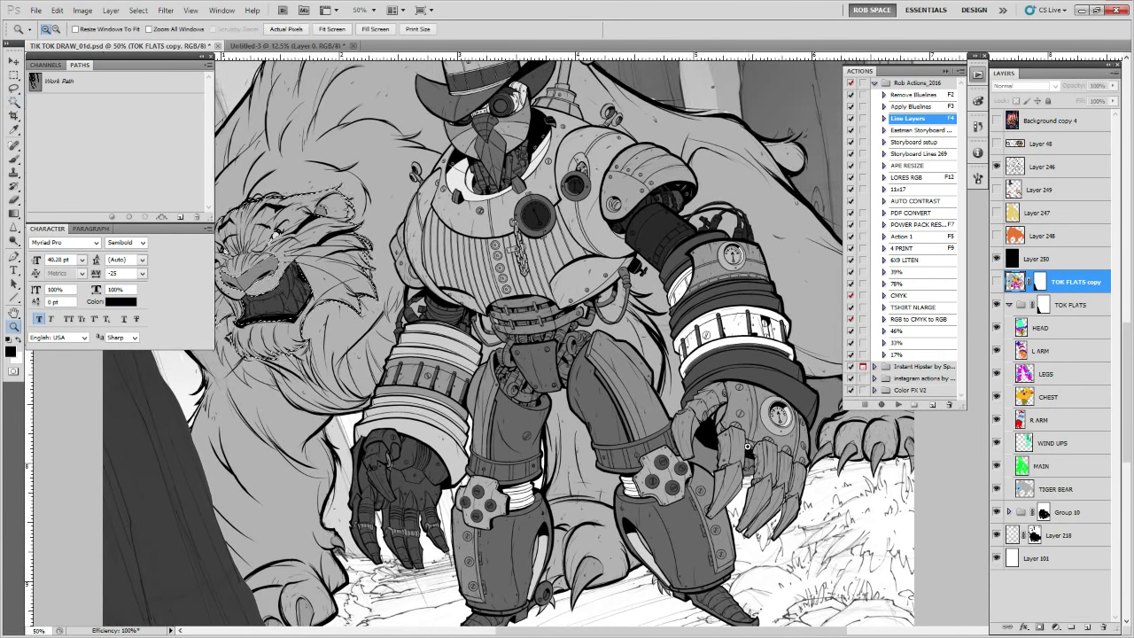
pyautogui.keyDown('alt'); pyautogui.click(747, 448); pyautogui.keyUp('alt')
pyautogui.keyDown('alt'); pyautogui.click(748, 448); pyautogui.keyUp('alt')
pyautogui.click(750, 450)
pyautogui.hotkey('ctrl', 'd')
# Show Layer 247 with the robot's yellow base colour
pyautogui.moveTo(778, 450); pyautogui.dragTo(746, 439)
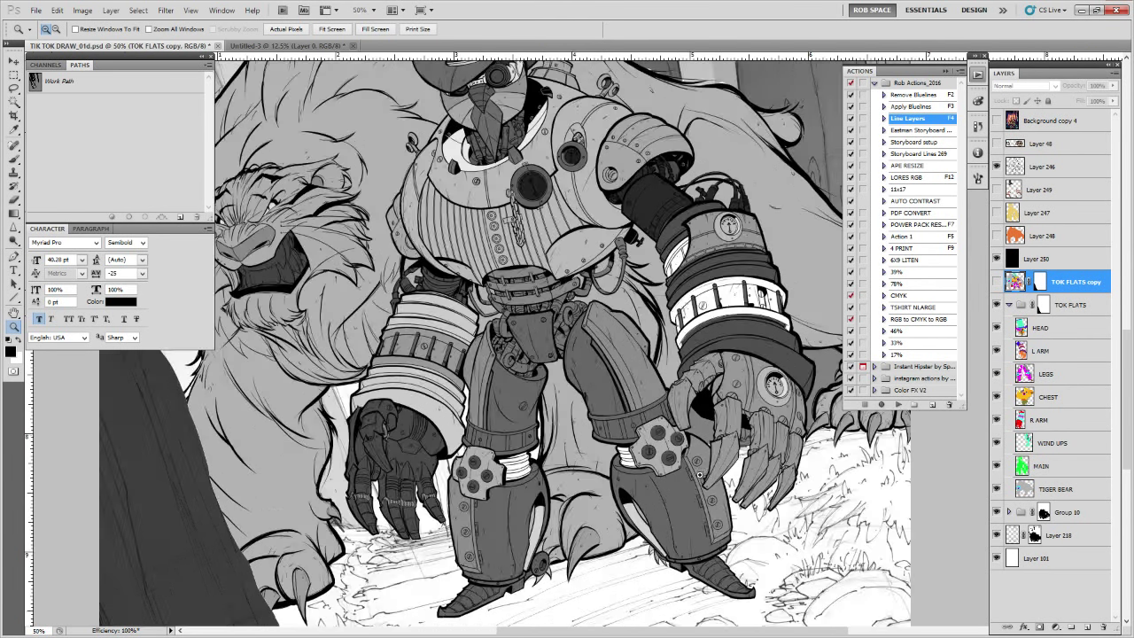
pyautogui.click(664, 468)
pyautogui.moveTo(731, 343); pyautogui.dragTo(712, 428)
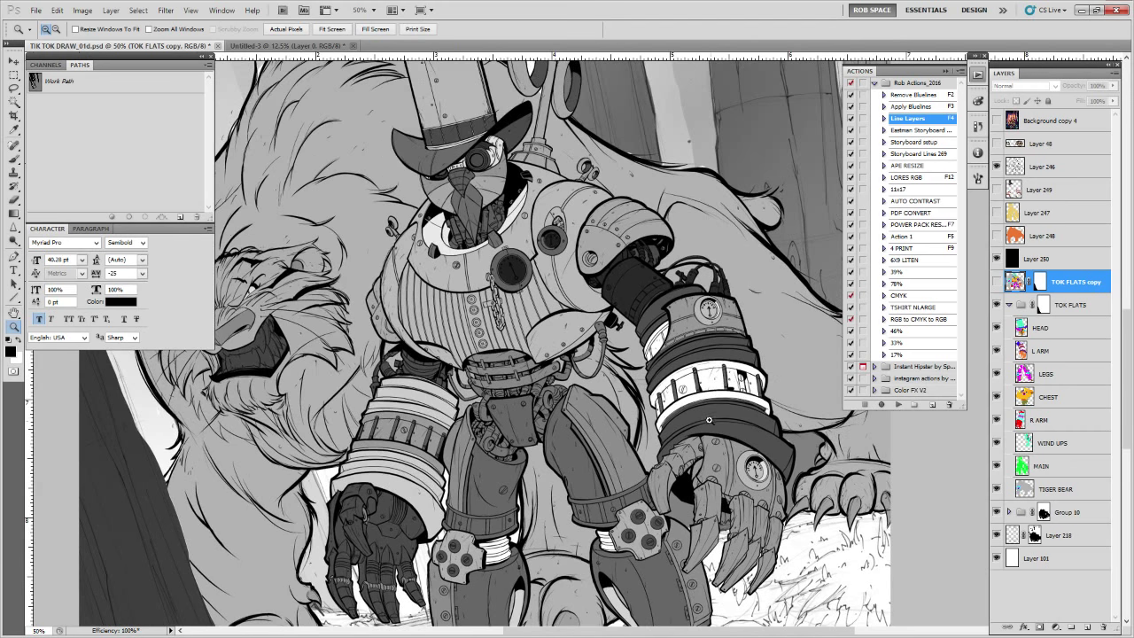
pyautogui.click(996, 212)
pyautogui.moveTo(791, 434); pyautogui.dragTo(811, 466)
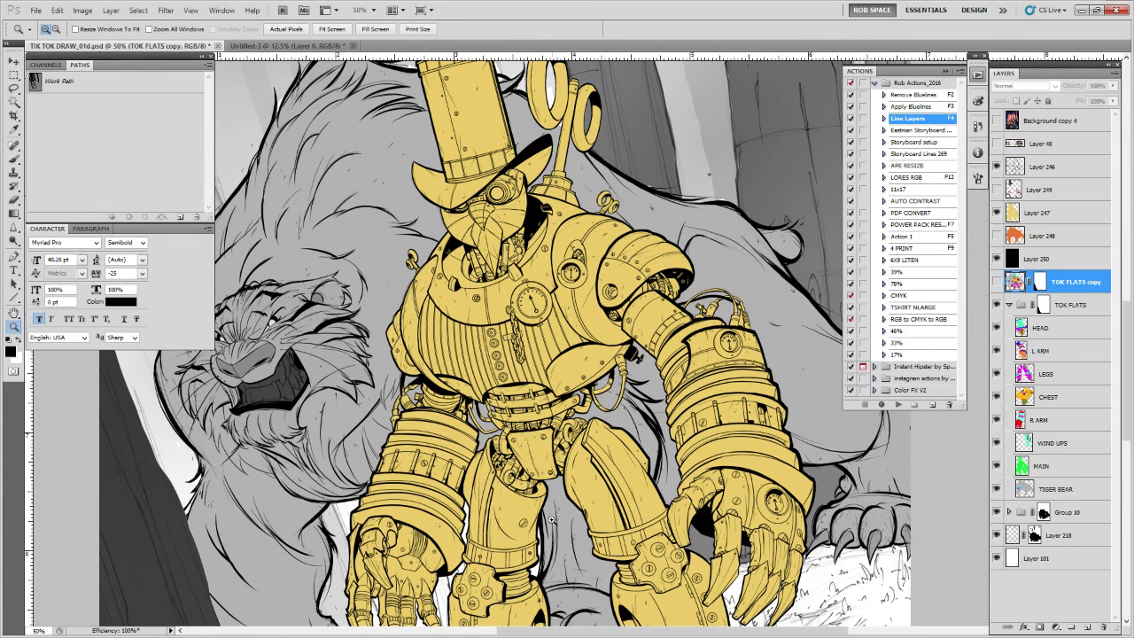
pyautogui.scroll(3, 567, 426)
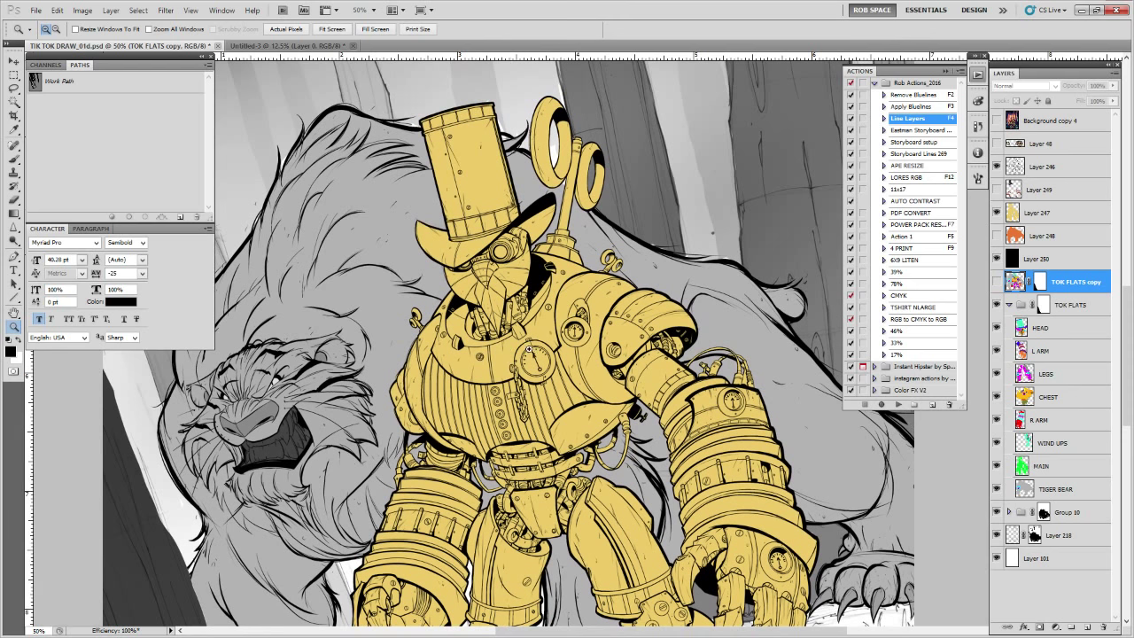
# Show Layer 249 to view the dark hat and red arm-band colours over the yellow robot
pyautogui.click(1001, 189)
pyautogui.scroll(-4, 654, 434)
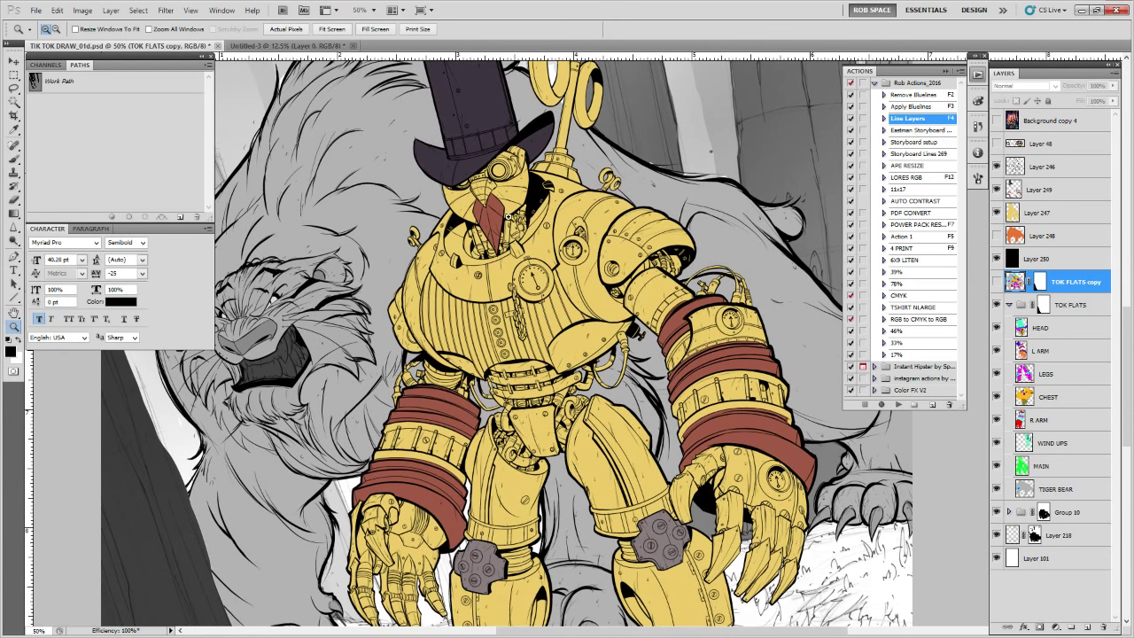
pyautogui.scroll(4, 702, 419)
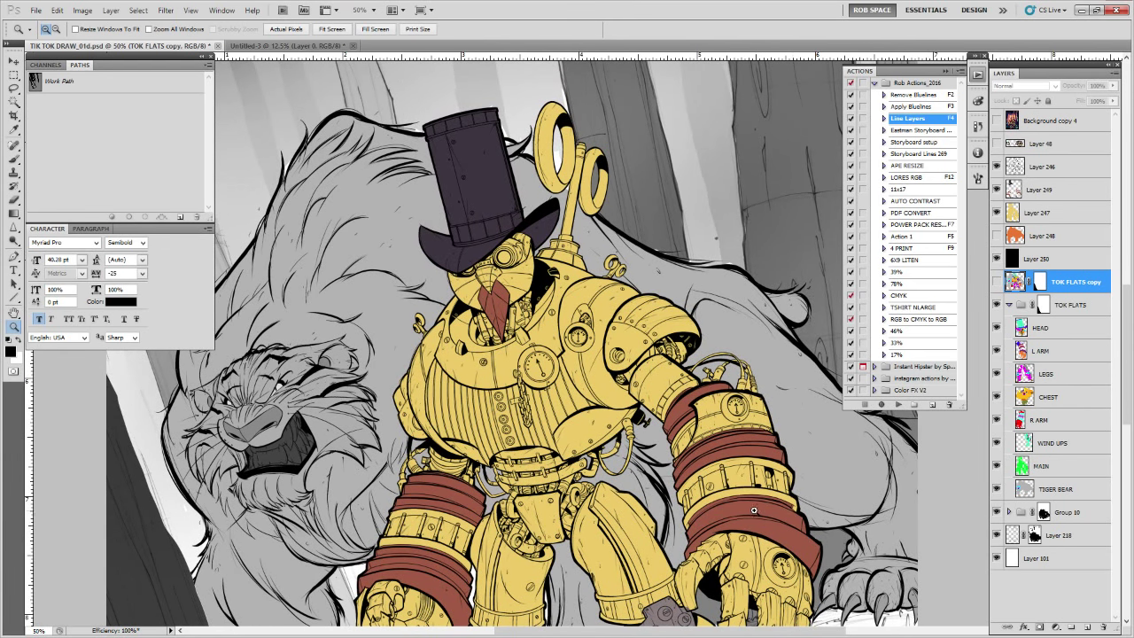
# Compare the picture with the black Saturation layer off and on, and hide Layer 249
pyautogui.click(996, 259)
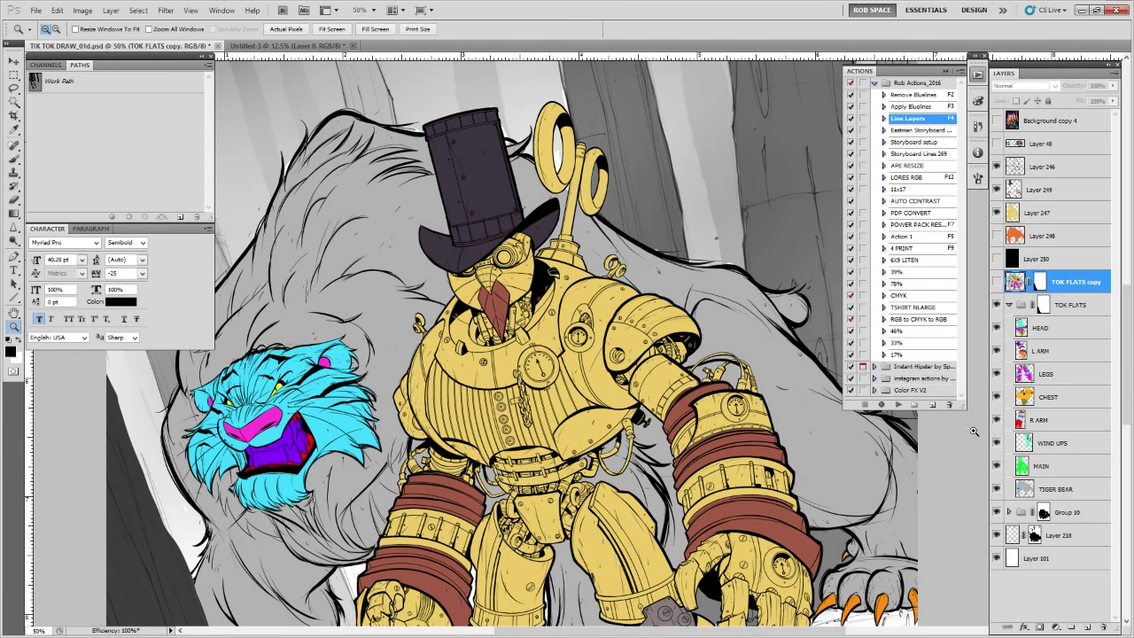
pyautogui.click(996, 258)
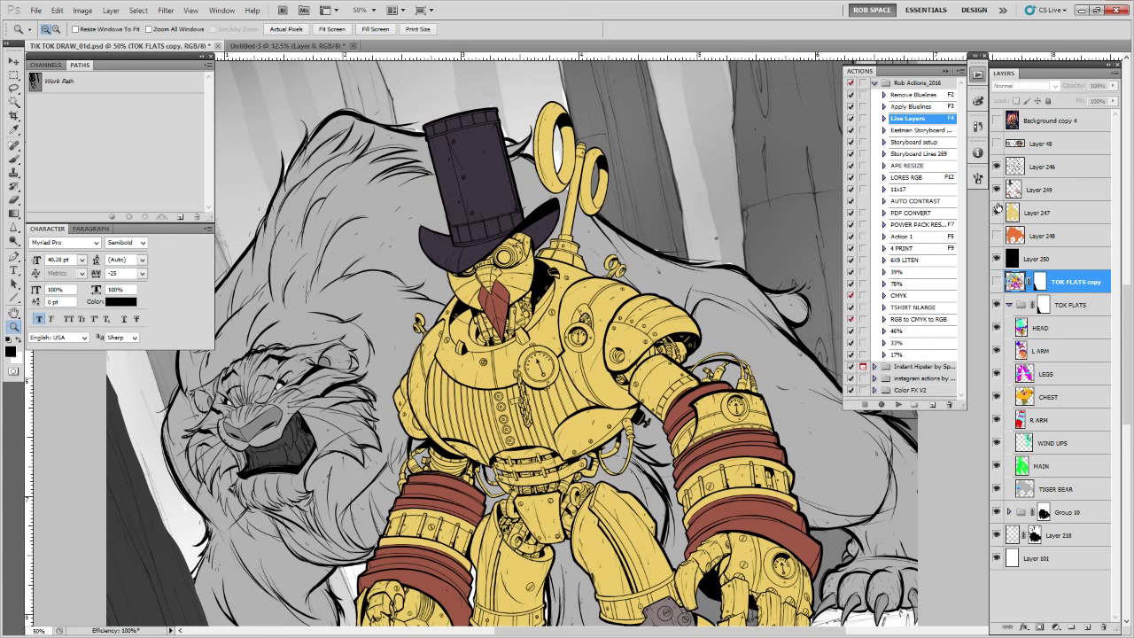
pyautogui.click(997, 189)
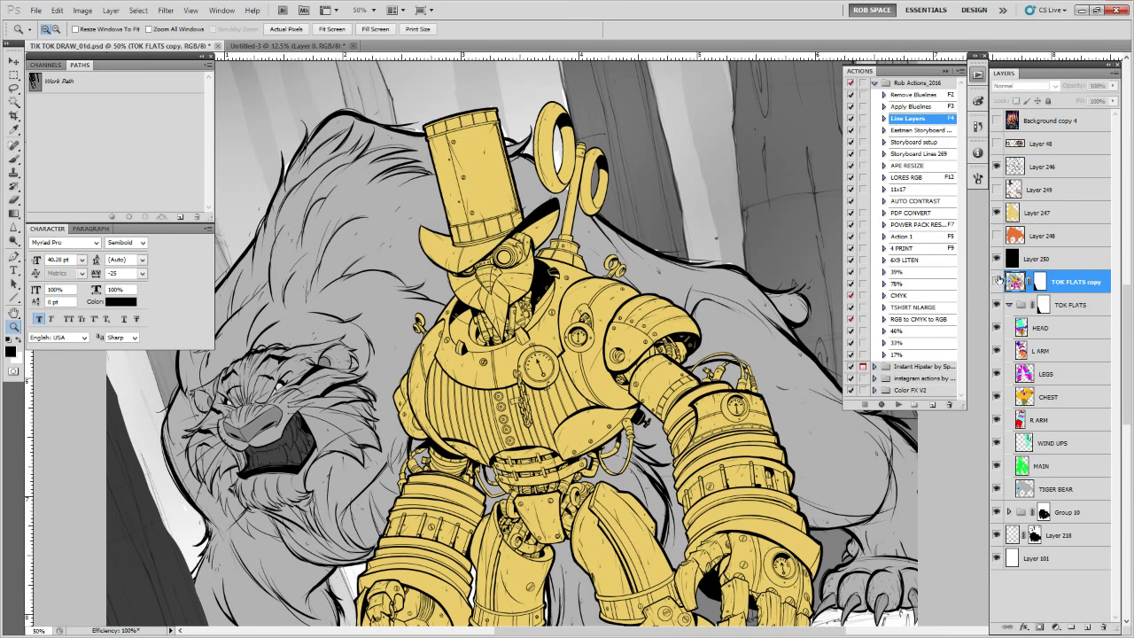
# Select the crown of the robot's top hat with the Magic Wand on the HEAD layer
pyautogui.click(1021, 326)
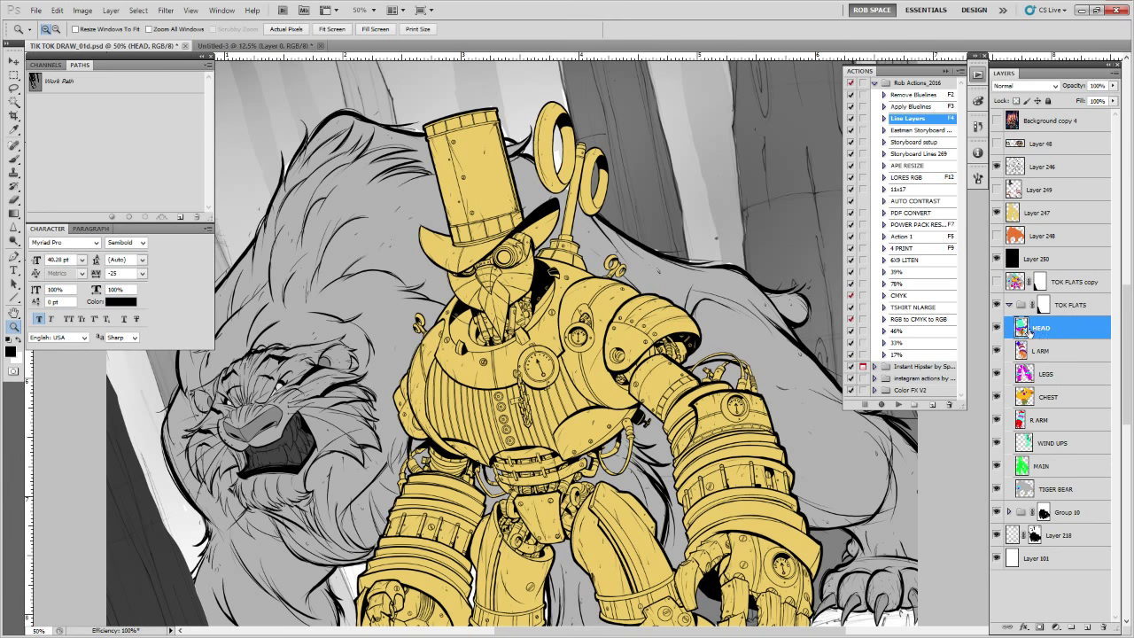
pyautogui.press('w')
pyautogui.click(500, 214)
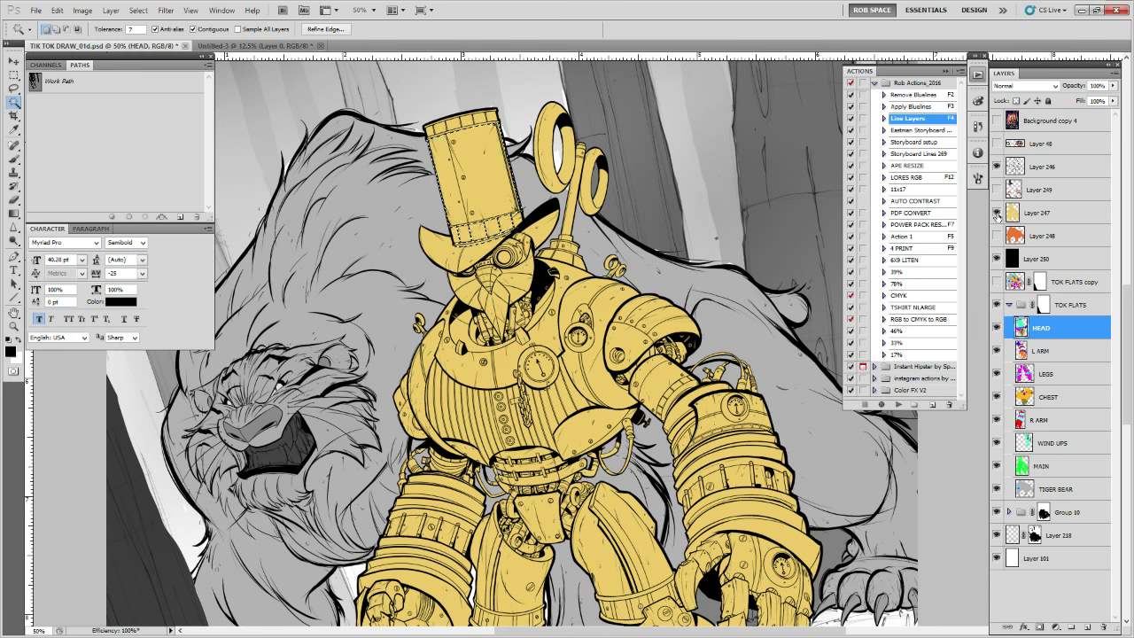
# Hide Layer 247 and the black Layer 250, and compare the picture with the HEAD flats off and on
pyautogui.click(996, 214)
pyautogui.click(995, 258)
pyautogui.click(997, 331)
pyautogui.click(997, 331)
pyautogui.click(997, 331)
pyautogui.click(997, 332)
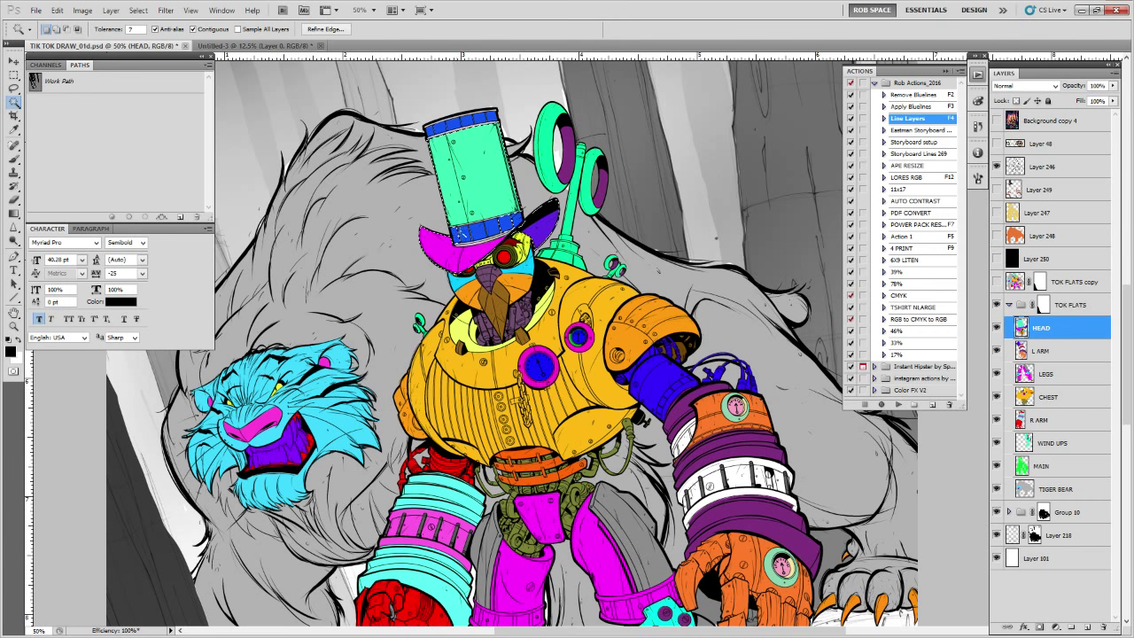
# Add the hat's remaining flats to the selection and fill it on a new layer with blue sampled from the hat band
pyautogui.keyDown('shift'); pyautogui.click(508, 221); pyautogui.keyUp('shift')
pyautogui.keyDown('shift'); pyautogui.click(483, 119); pyautogui.keyUp('shift')
pyautogui.click(1087, 627)
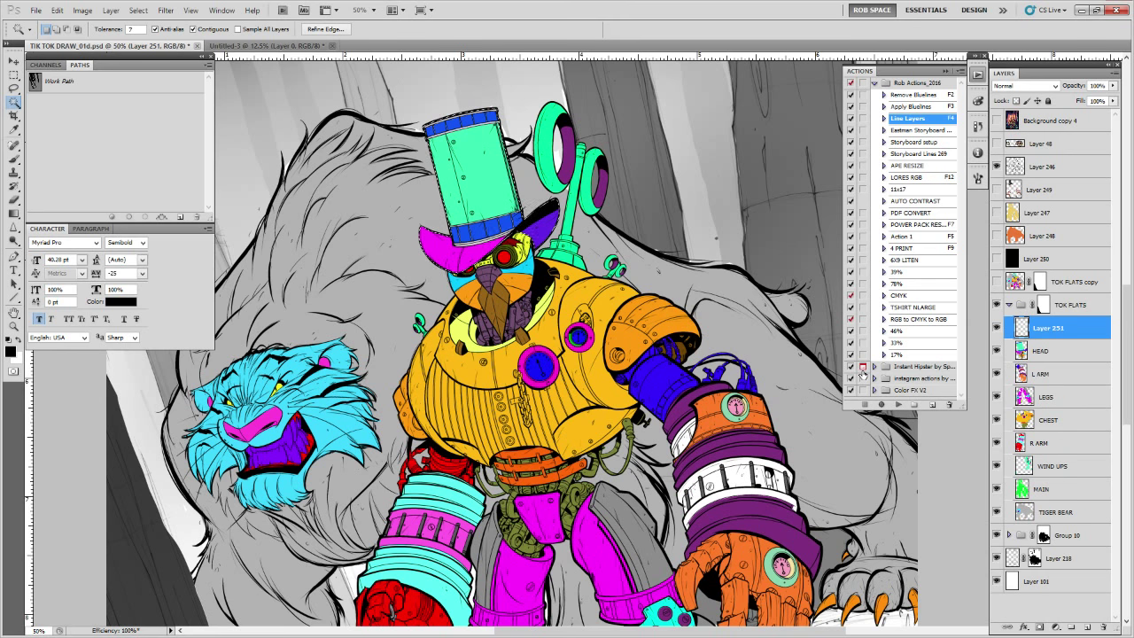
pyautogui.press('b')
pyautogui.keyDown('alt'); pyautogui.click(486, 226); pyautogui.keyUp('alt')
pyautogui.hotkey('alt', 'BackSpace')
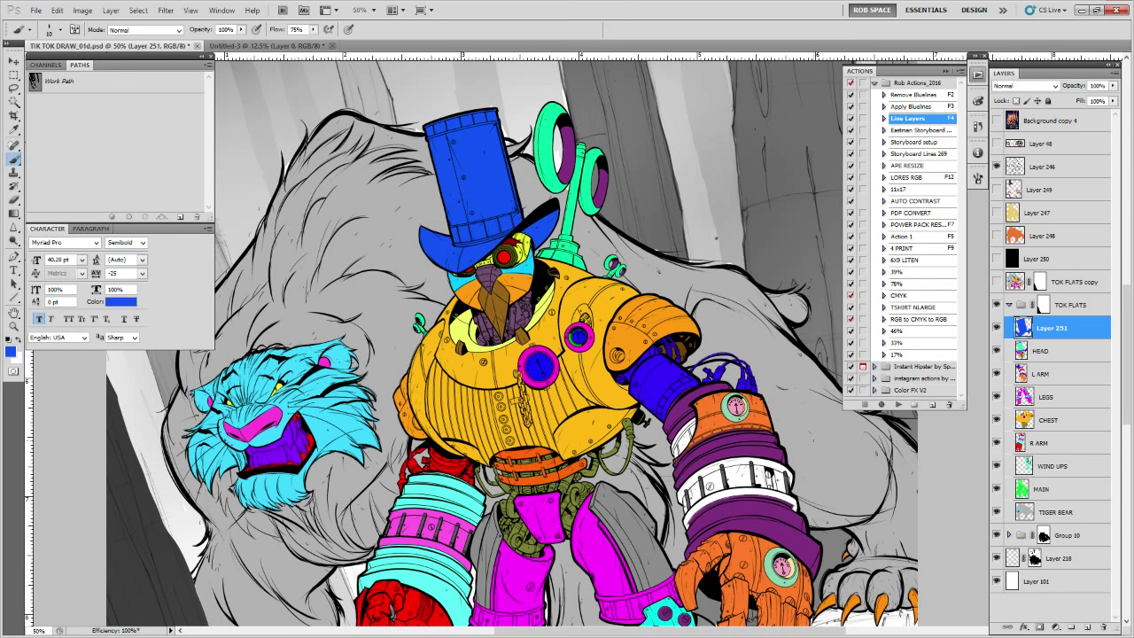
# Hide the TOK FLATS layers from Layer 251 down through WIND UPS
pyautogui.moveTo(676, 511); pyautogui.dragTo(668, 396)
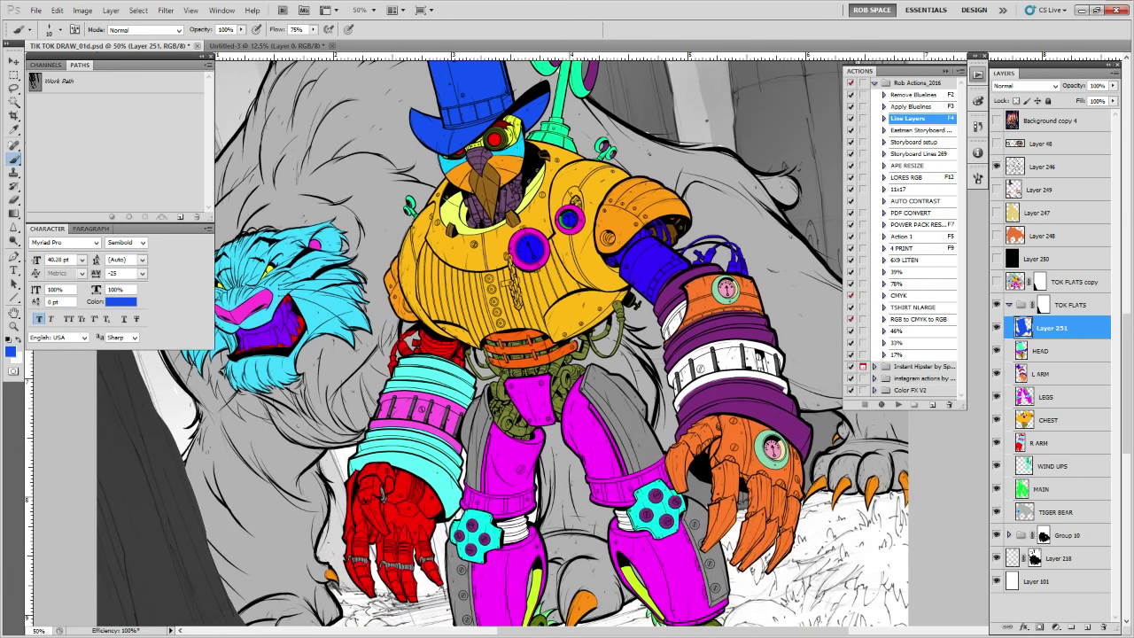
pyautogui.moveTo(729, 448); pyautogui.dragTo(692, 378)
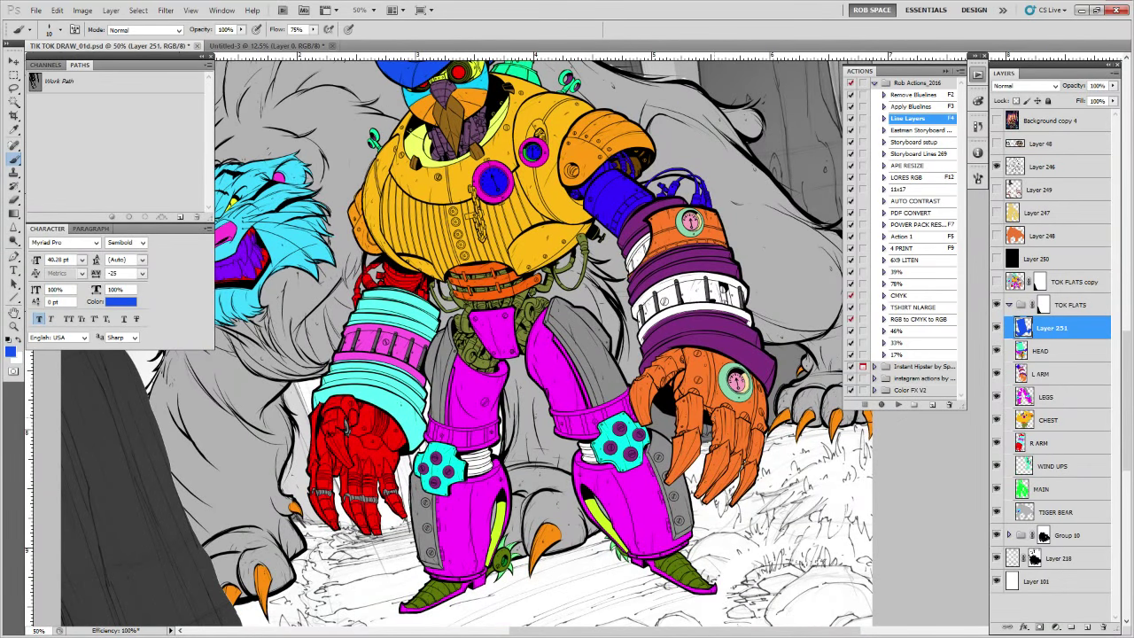
pyautogui.moveTo(996, 327); pyautogui.dragTo(997, 468)
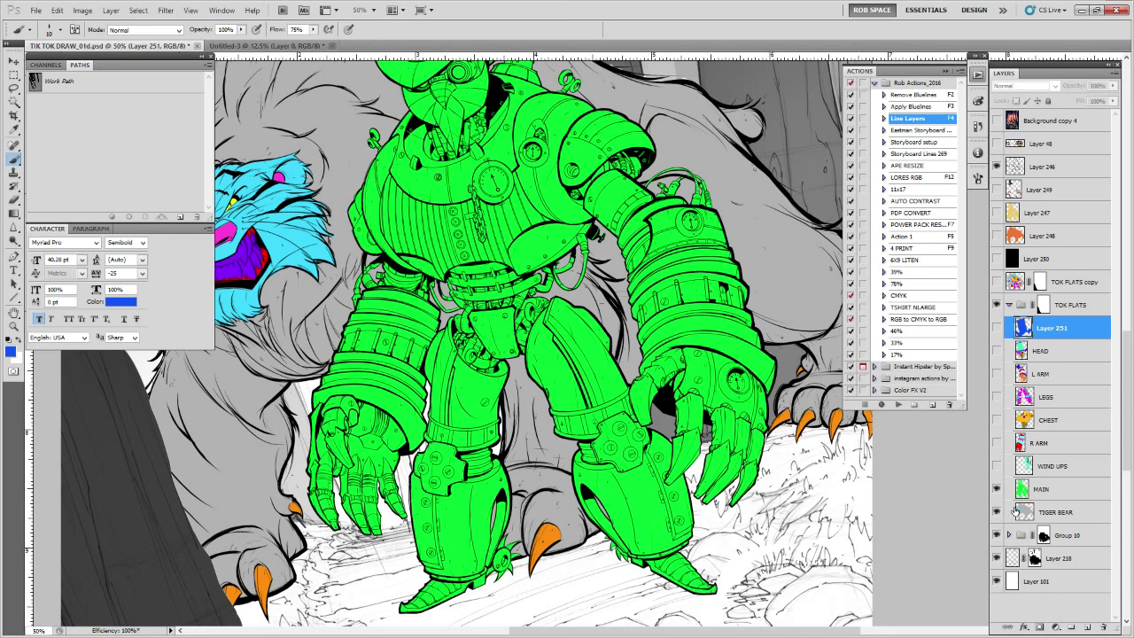
# Duplicate the TIGER BEAR layer and recolour the copy entirely with the tiger's sampled body grey
pyautogui.click(1020, 511)
pyautogui.hotkey('ctrl', 'j')
pyautogui.keyDown('alt'); pyautogui.click(299, 299); pyautogui.keyUp('alt')
pyautogui.moveTo(690, 409); pyautogui.dragTo(757, 398)
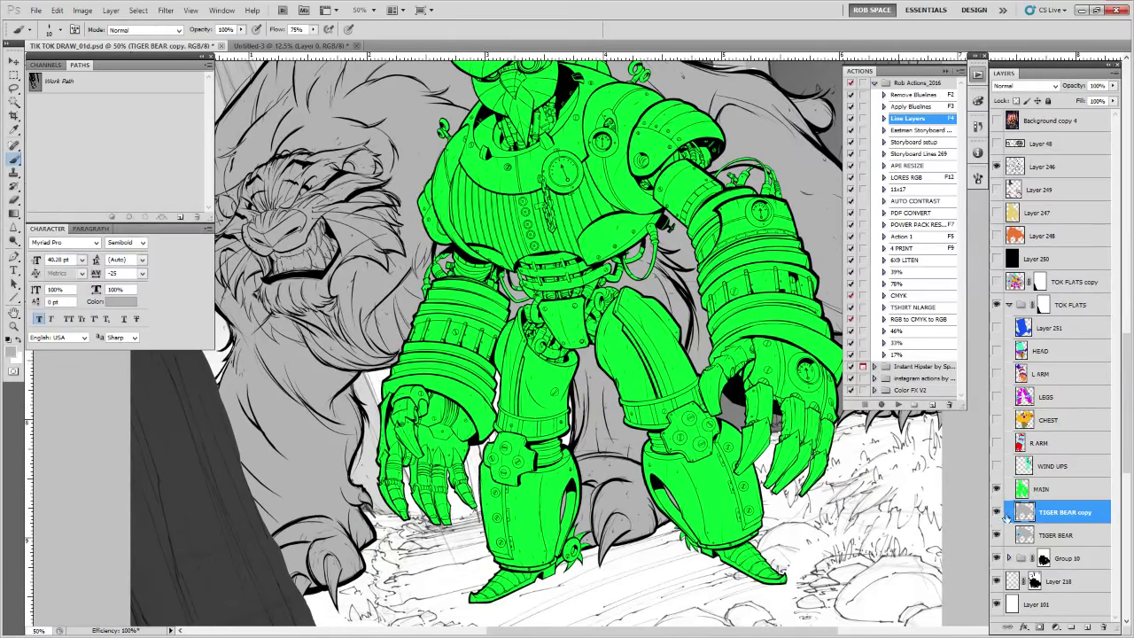
pyautogui.moveTo(742, 484); pyautogui.dragTo(706, 487)
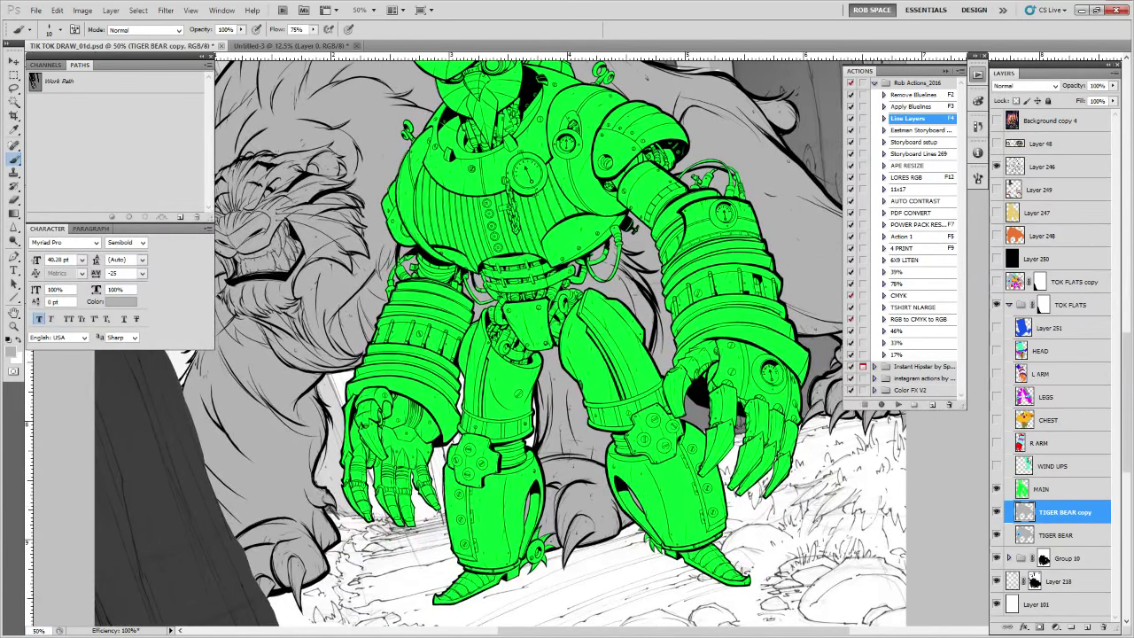
# Lasso a small area at the edge of the robot's legs on the MAIN layer and fill it with the sampled green
pyautogui.press('z')
pyautogui.click(621, 507)
pyautogui.click(621, 507)
pyautogui.click(1043, 486)
pyautogui.press('l')
pyautogui.moveTo(214, 441)
pyautogui.mouseDown()
pyautogui.moveTo(212, 410)
pyautogui.moveTo(228, 422)
pyautogui.mouseUp()
pyautogui.press('b')
pyautogui.keyDown('alt'); pyautogui.click(978, 257); pyautogui.keyUp('alt')
pyautogui.hotkey('alt', 'BackSpace')
pyautogui.hotkey('ctrl', 'd')
pyautogui.moveTo(460, 299); pyautogui.dragTo(566, 413)
pyautogui.press('l')
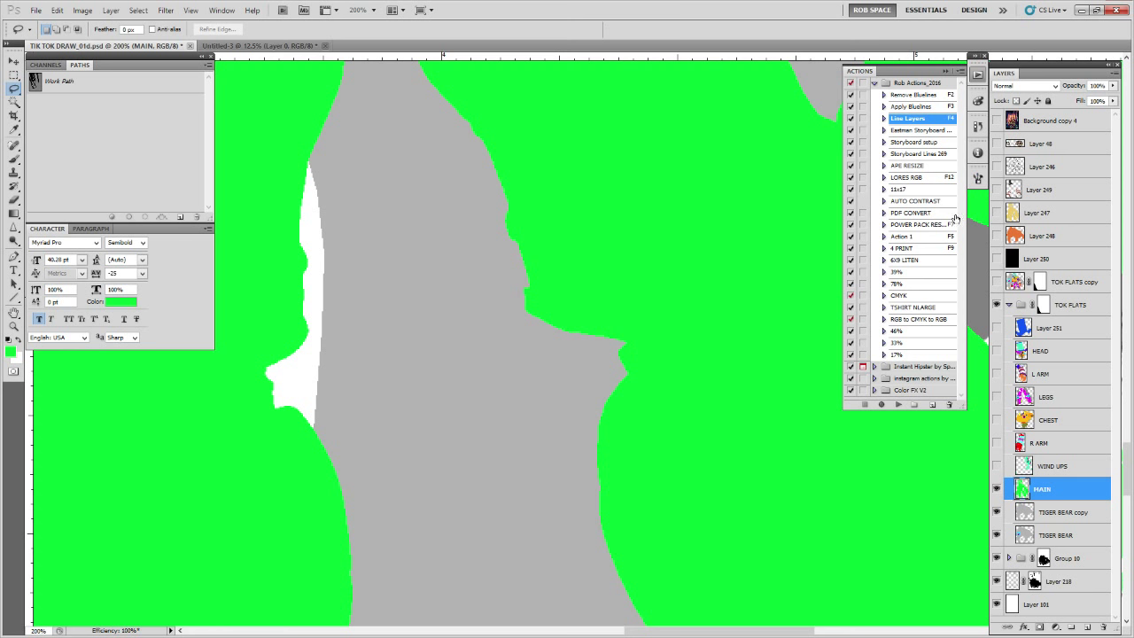
pyautogui.moveTo(829, 493); pyautogui.dragTo(547, 404)
pyautogui.press('z')
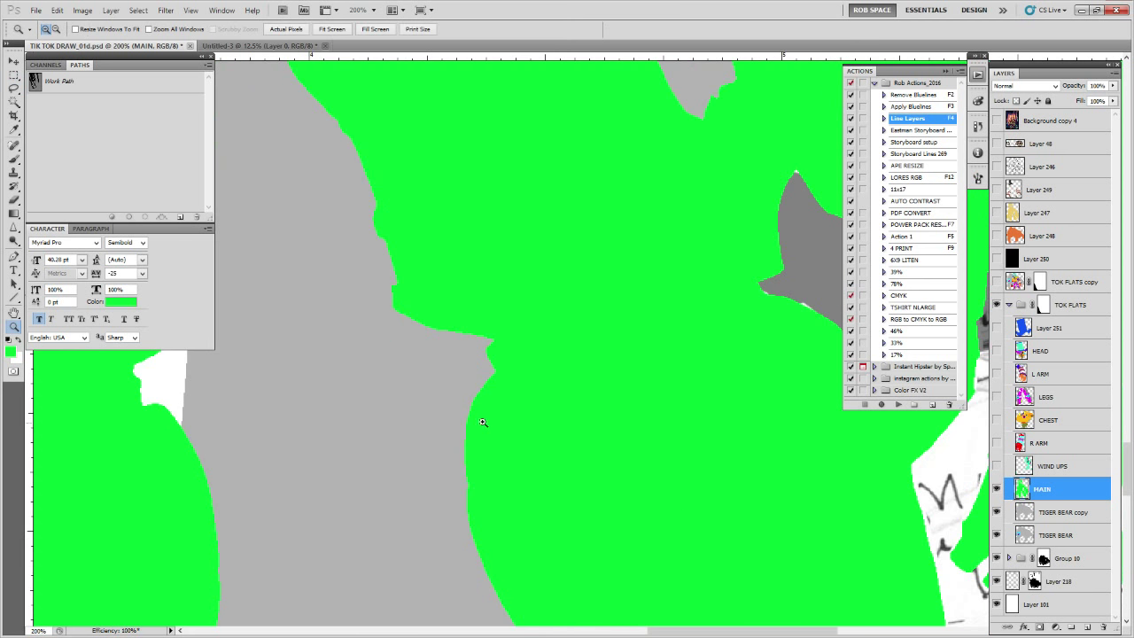
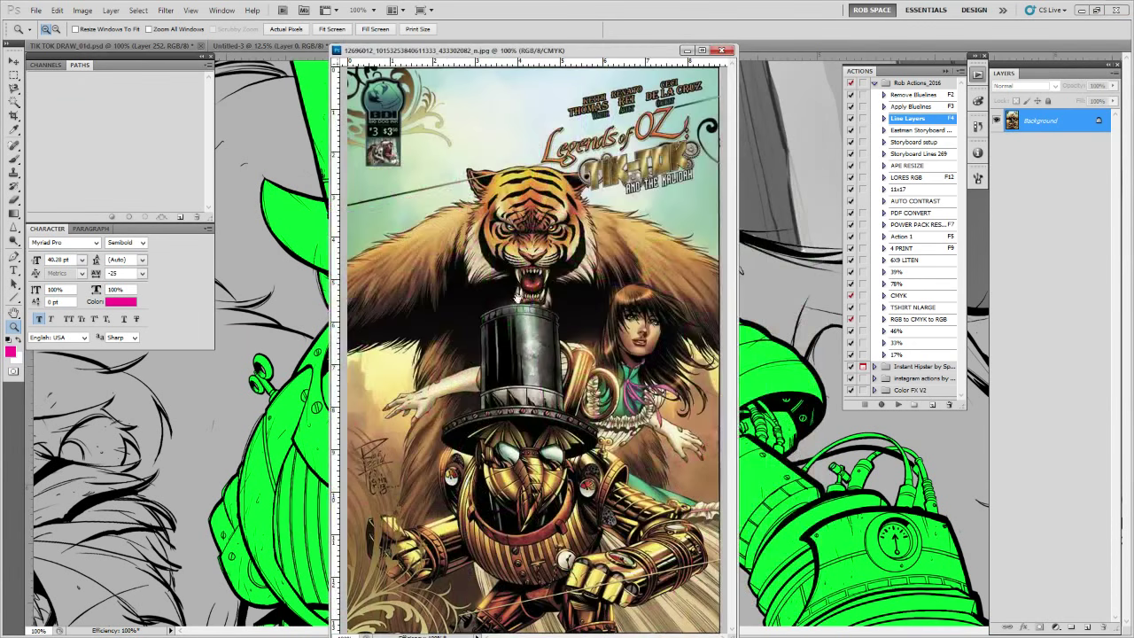
# Examine the robot and its hat up close in the reference cover image, and move that image aside to return to the drawing
pyautogui.click(534, 583)
pyautogui.click(535, 583)
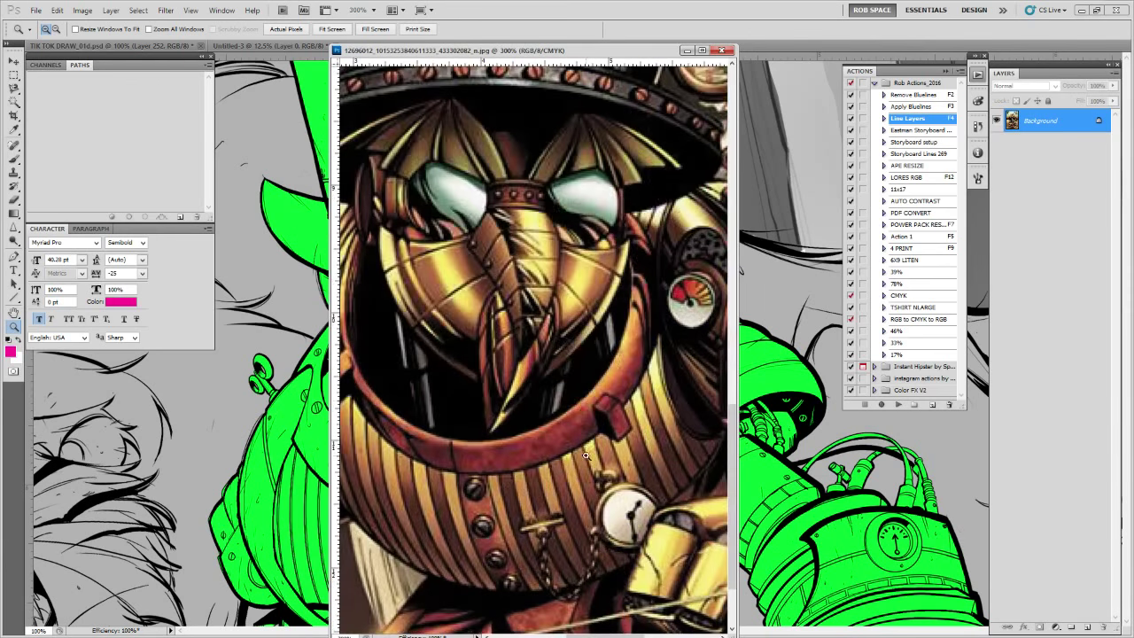
pyautogui.keyDown('alt'); pyautogui.click(573, 411); pyautogui.keyUp('alt')
pyautogui.keyDown('alt'); pyautogui.click(571, 403); pyautogui.keyUp('alt')
pyautogui.keyDown('alt'); pyautogui.click(569, 392); pyautogui.keyUp('alt')
pyautogui.click(544, 372)
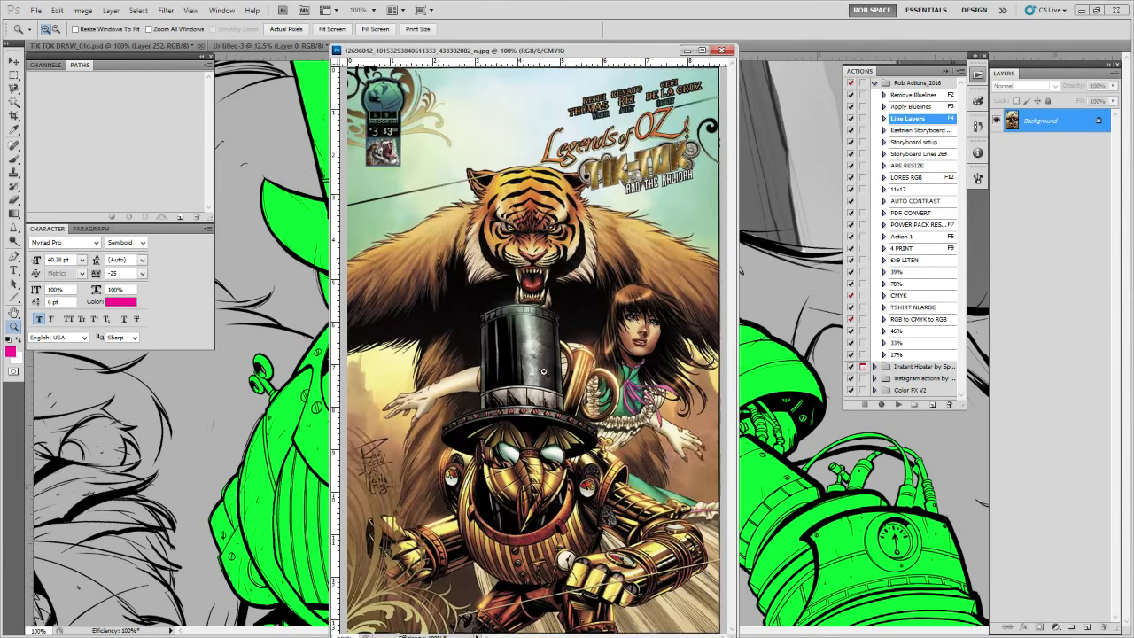
pyautogui.moveTo(559, 53); pyautogui.dragTo(310, 79)
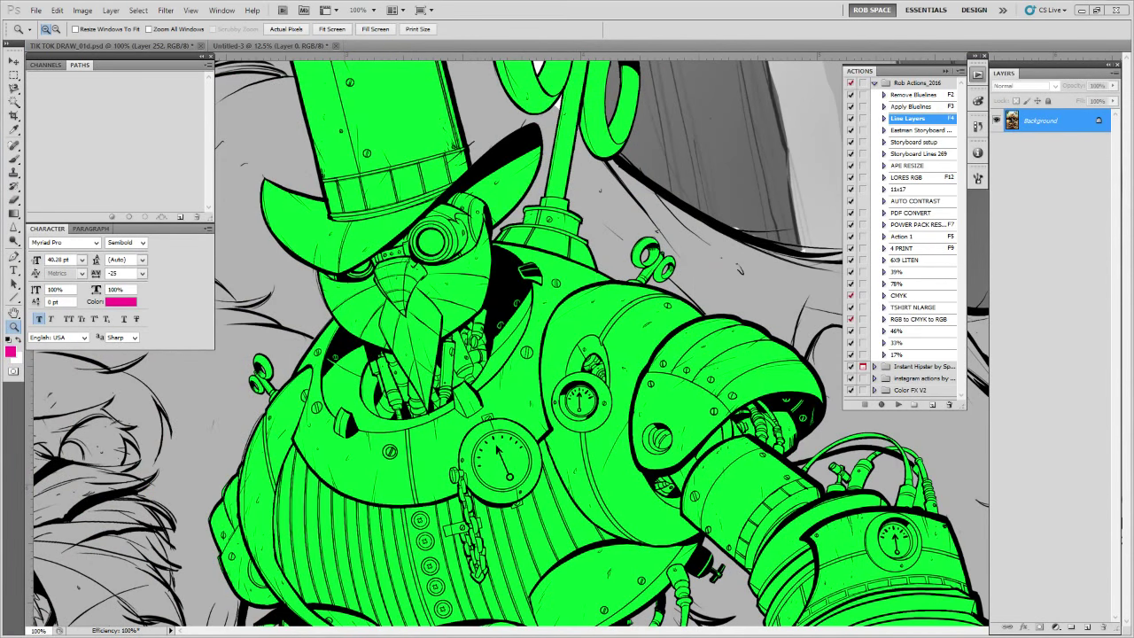
pyautogui.click(581, 274)
pyautogui.moveTo(511, 212); pyautogui.dragTo(648, 455)
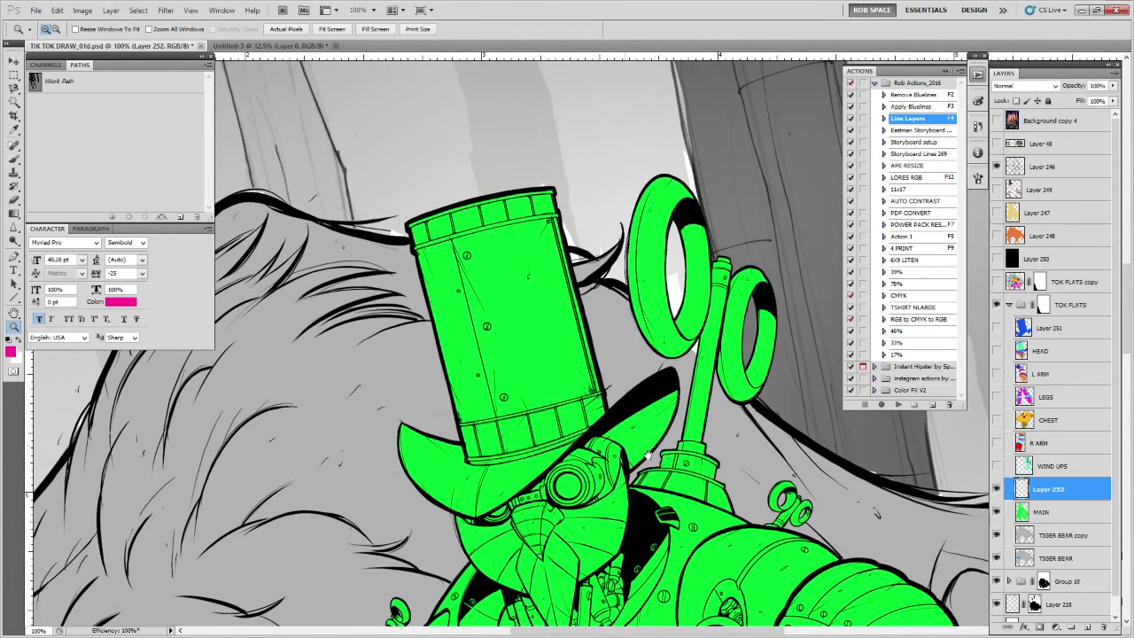
pyautogui.click(552, 501)
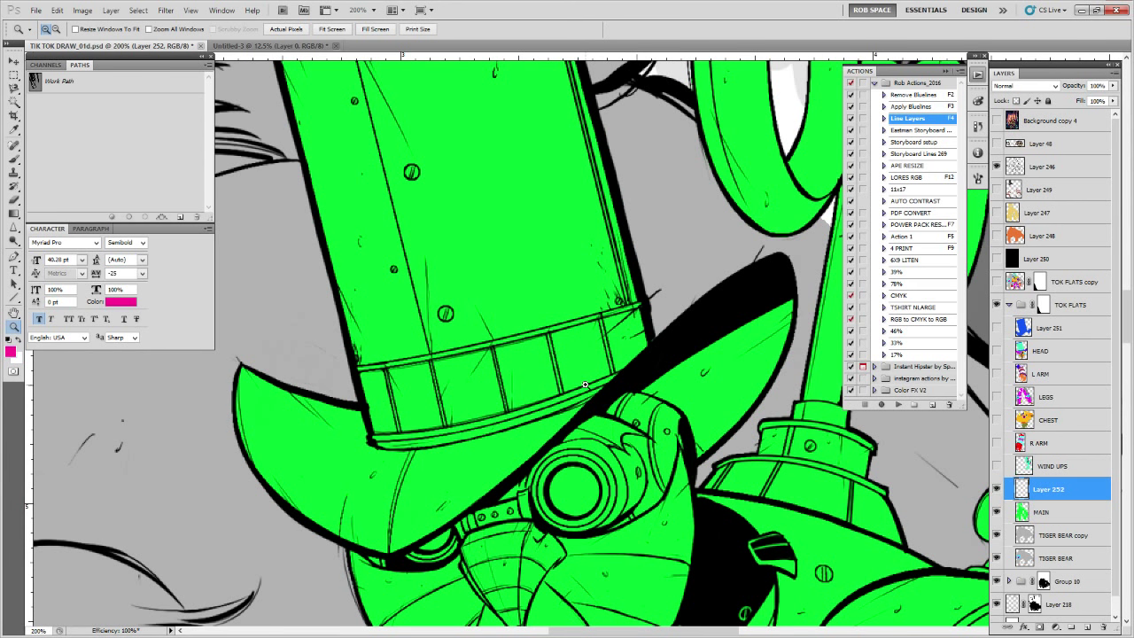
pyautogui.press('l')
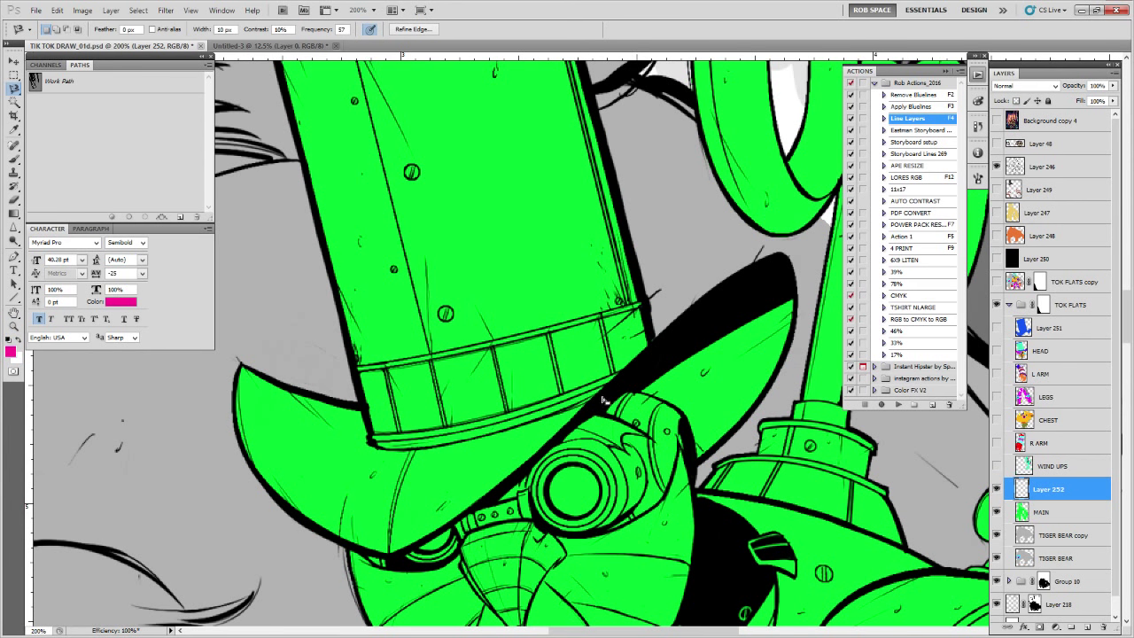
pyautogui.click(602, 401)
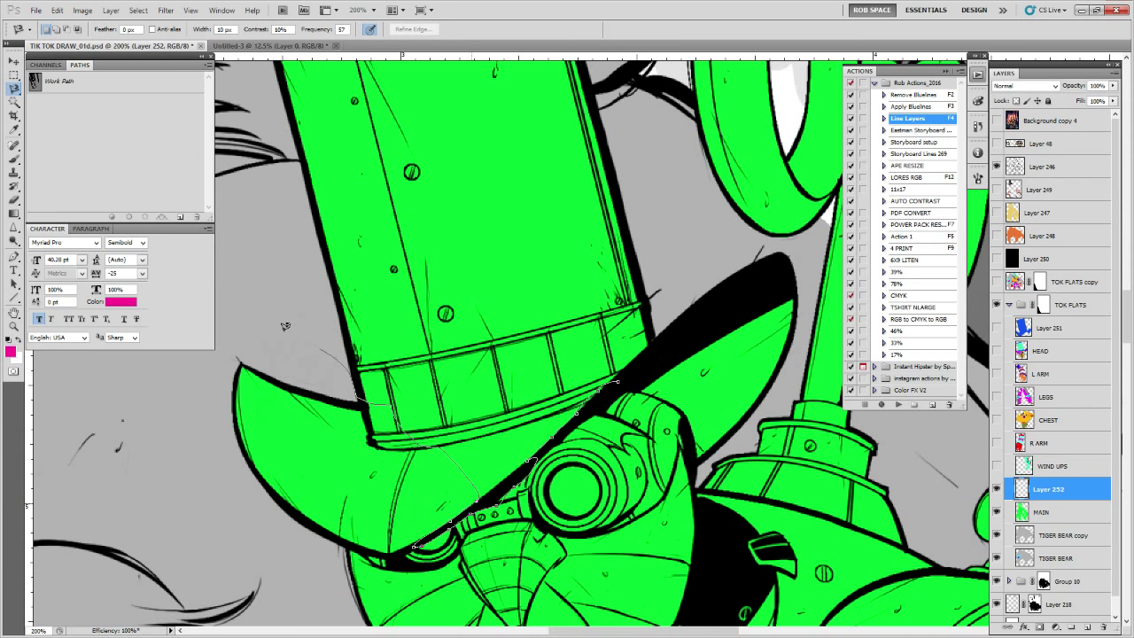
pyautogui.press('Escape')
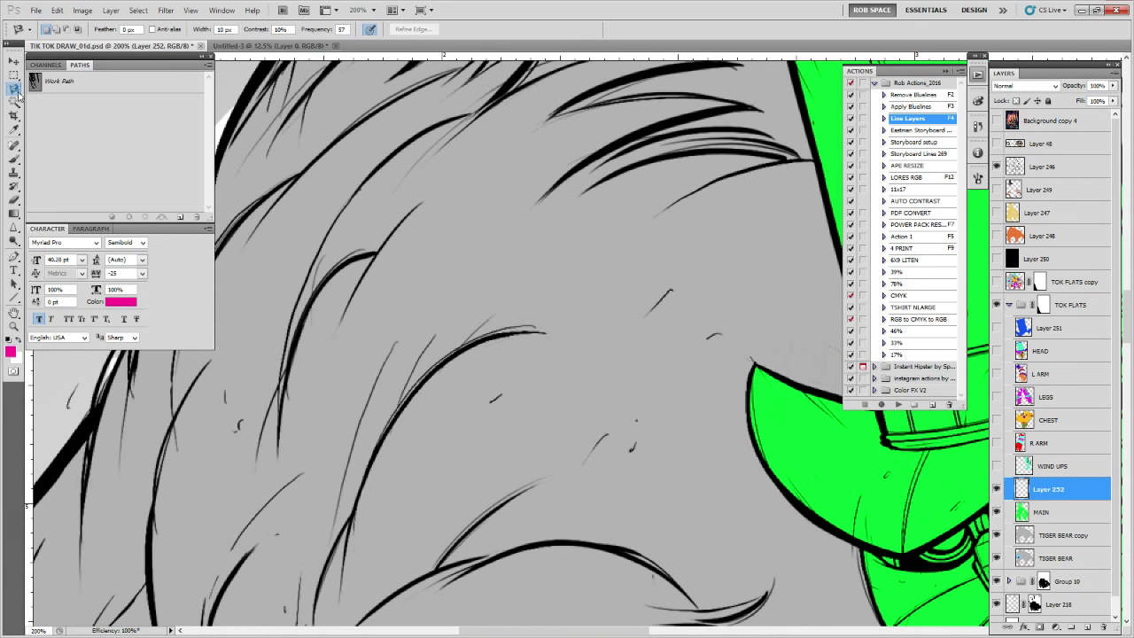
# Outline the hat with the standard Lasso, following the brim's lower edge closely and looping loosely around the rest
pyautogui.click(14, 89)
pyautogui.click(45, 92)
pyautogui.moveTo(816, 553); pyautogui.dragTo(335, 536)
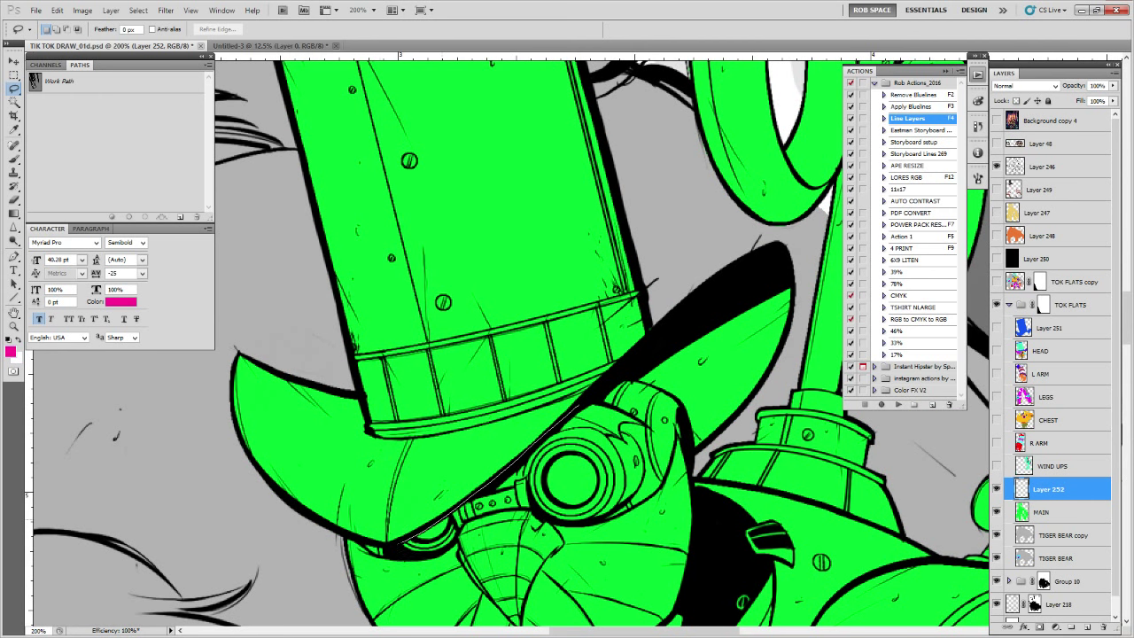
pyautogui.moveTo(367, 544)
pyautogui.mouseDown()
pyautogui.moveTo(342, 541)
pyautogui.moveTo(285, 468)
pyautogui.moveTo(278, 539)
pyautogui.moveTo(382, 183)
pyautogui.moveTo(734, 337)
pyautogui.moveTo(516, 140)
pyautogui.moveTo(535, 335)
pyautogui.moveTo(527, 296)
pyautogui.moveTo(598, 263)
pyautogui.mouseUp()
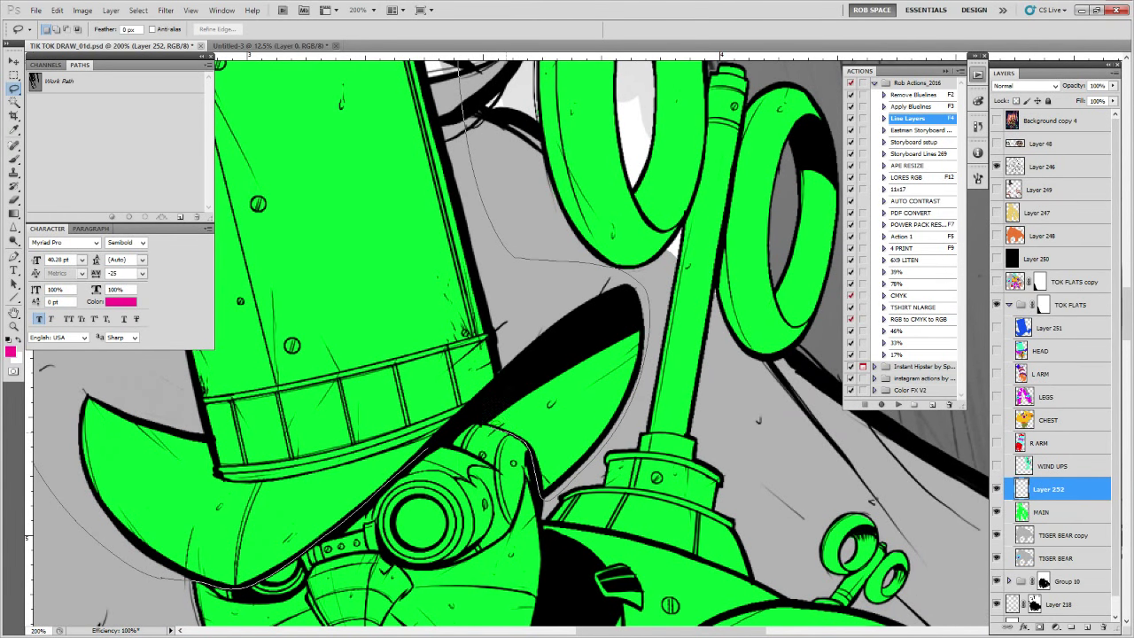
pyautogui.moveTo(544, 498); pyautogui.dragTo(542, 496)
pyautogui.moveTo(658, 392); pyautogui.dragTo(708, 406)
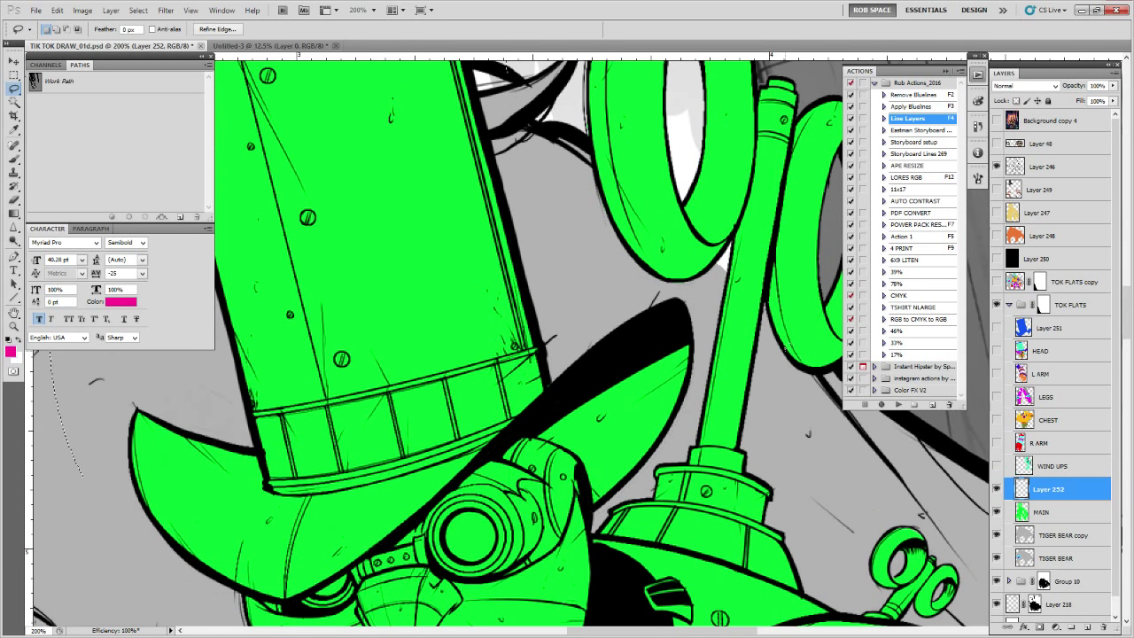
# Intersect the lasso selection with the robot's green flat on the MAIN layer using the Magic Wand, isolating the hat's shape
pyautogui.click(1025, 515)
pyautogui.moveTo(513, 421); pyautogui.dragTo(568, 471)
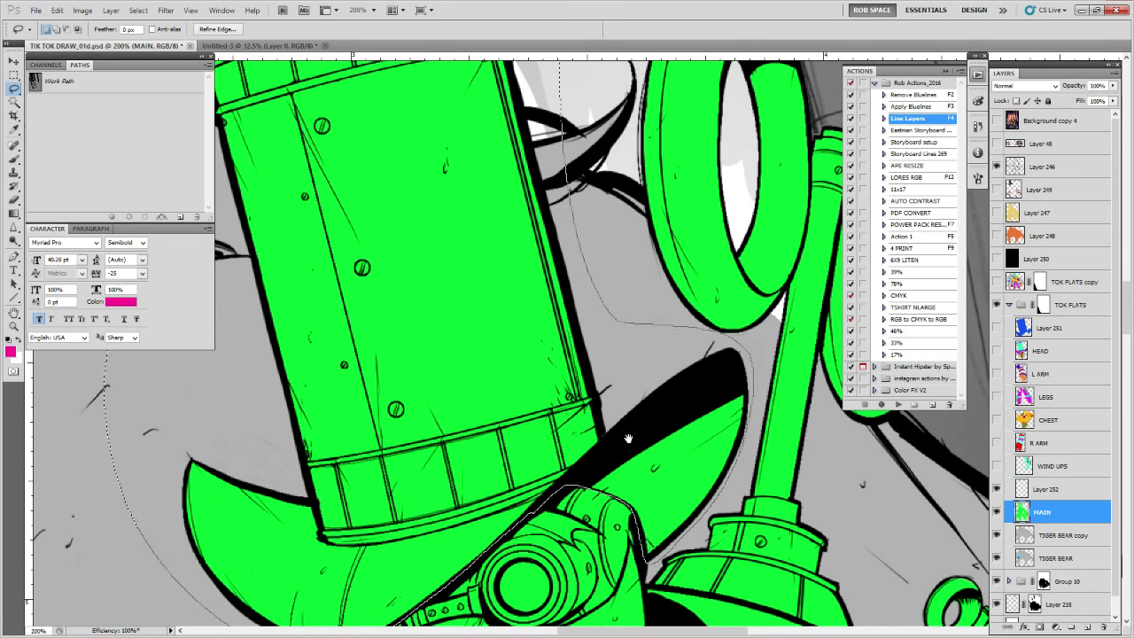
pyautogui.moveTo(570, 353); pyautogui.dragTo(602, 447)
pyautogui.moveTo(750, 531); pyautogui.dragTo(774, 450)
pyautogui.moveTo(845, 505); pyautogui.dragTo(763, 505)
pyautogui.moveTo(546, 329); pyautogui.dragTo(641, 388)
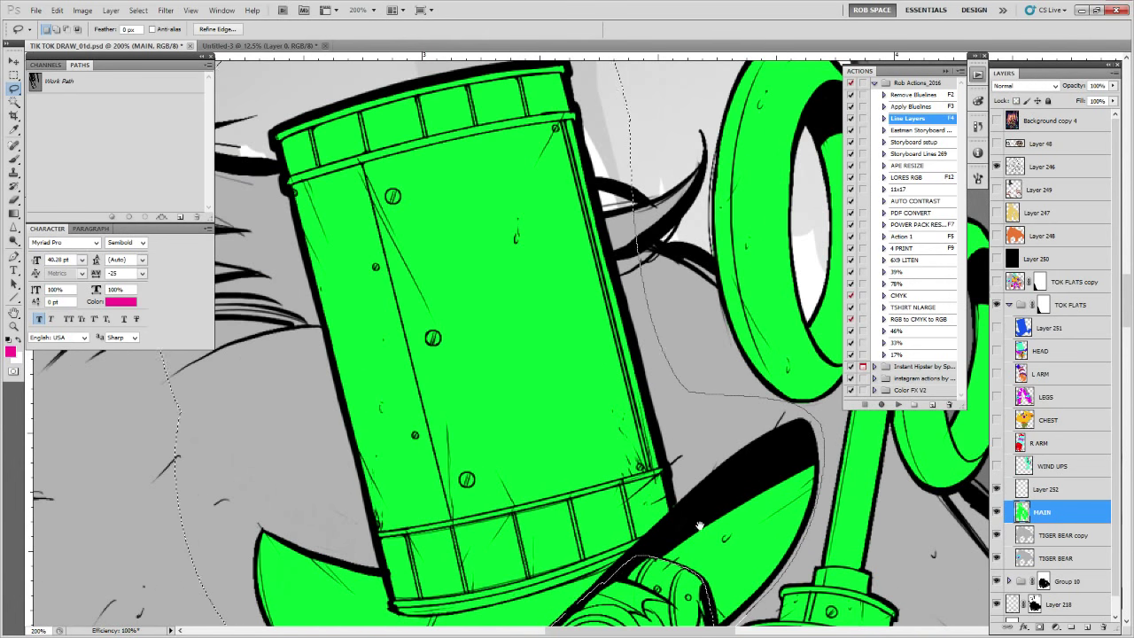
pyautogui.moveTo(699, 526)
pyautogui.mouseDown()
pyautogui.moveTo(709, 472)
pyautogui.moveTo(658, 458)
pyautogui.mouseUp()
pyautogui.press('w')
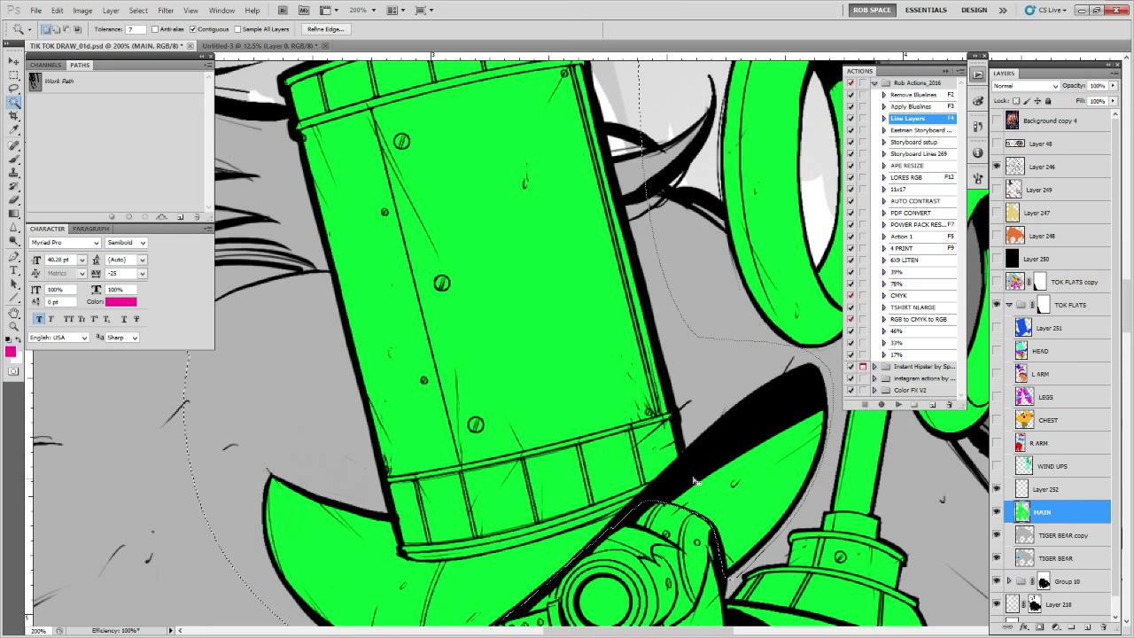
pyautogui.rightClick(620, 438)
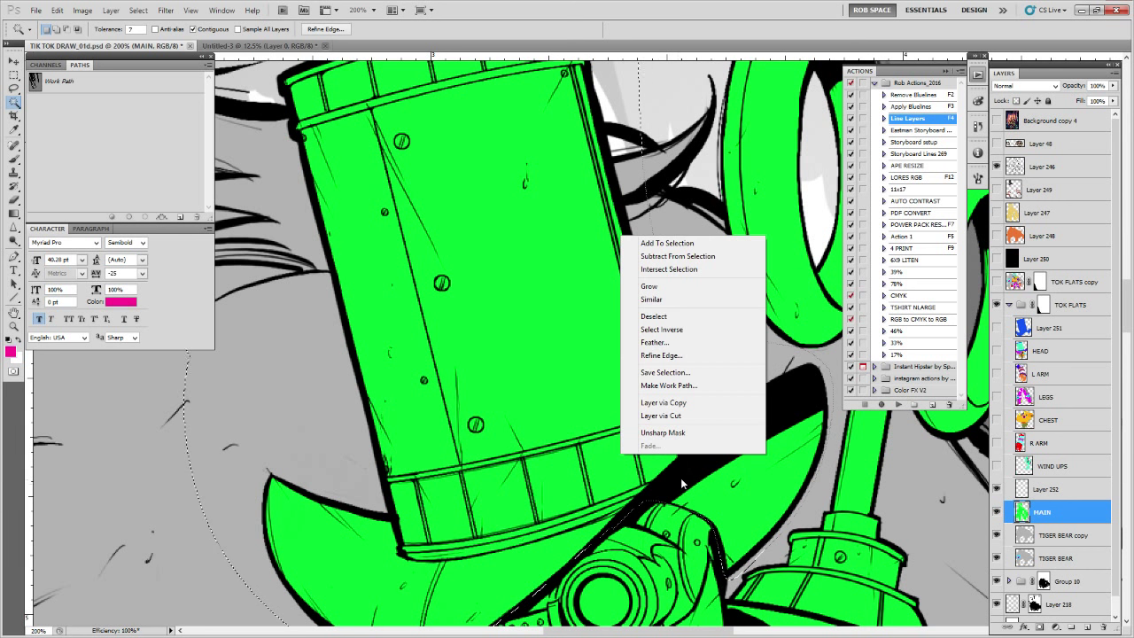
pyautogui.click(668, 346)
pyautogui.rightClick(618, 390)
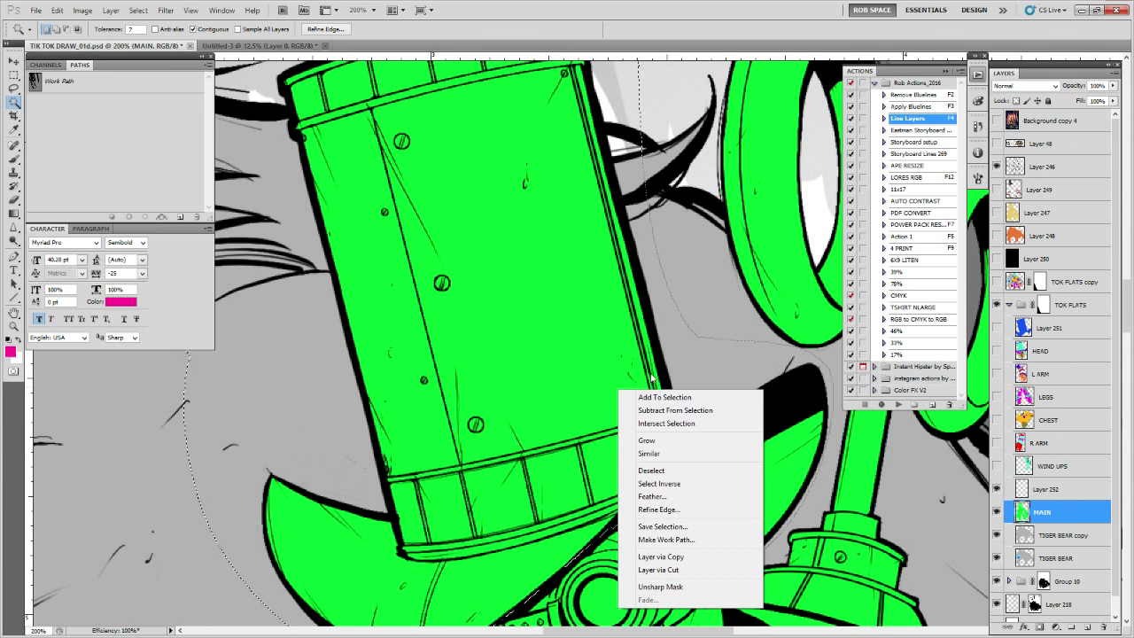
pyautogui.click(664, 424)
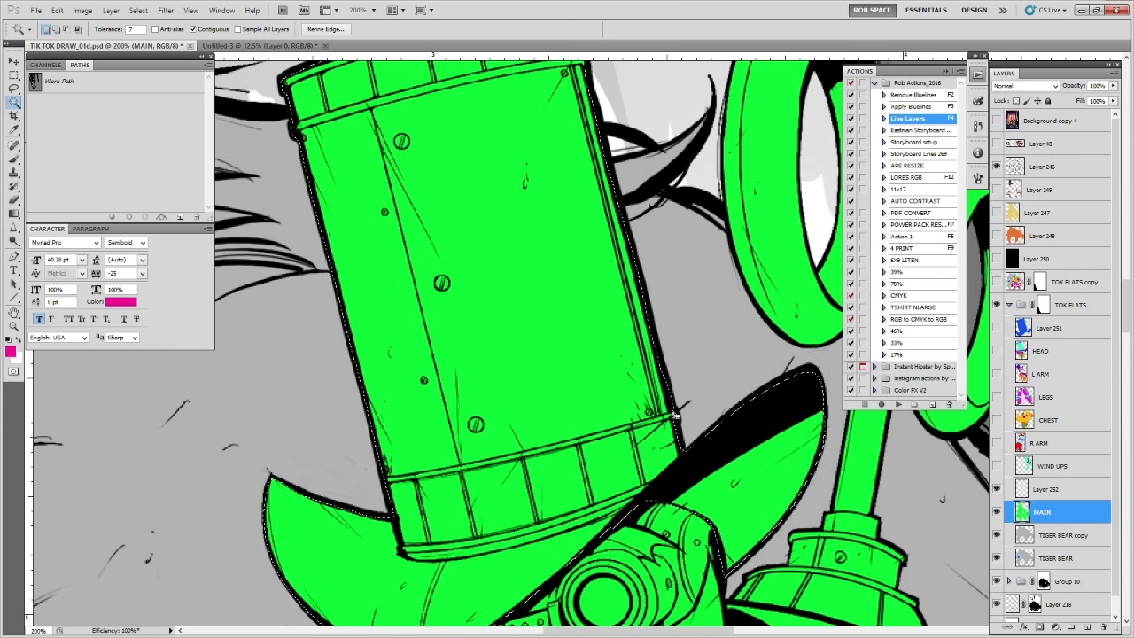
# Fill the hat selection with magenta on Layer 252 and clear the selection
pyautogui.scroll(-3, 666, 416)
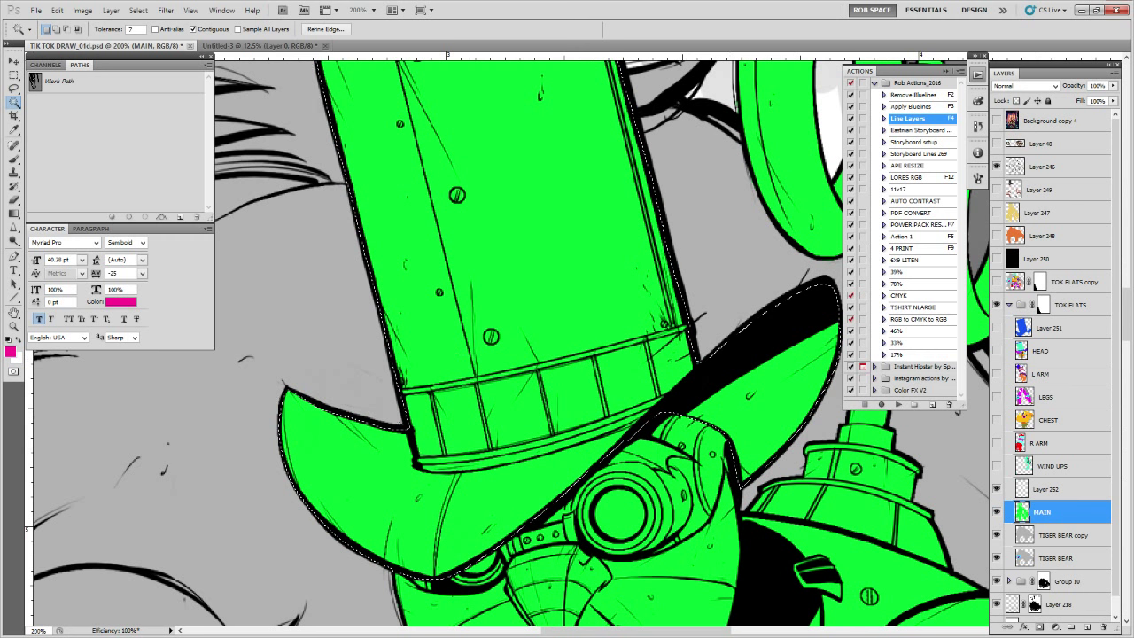
pyautogui.click(1024, 490)
pyautogui.press('b')
pyautogui.hotkey('alt', 'BackSpace')
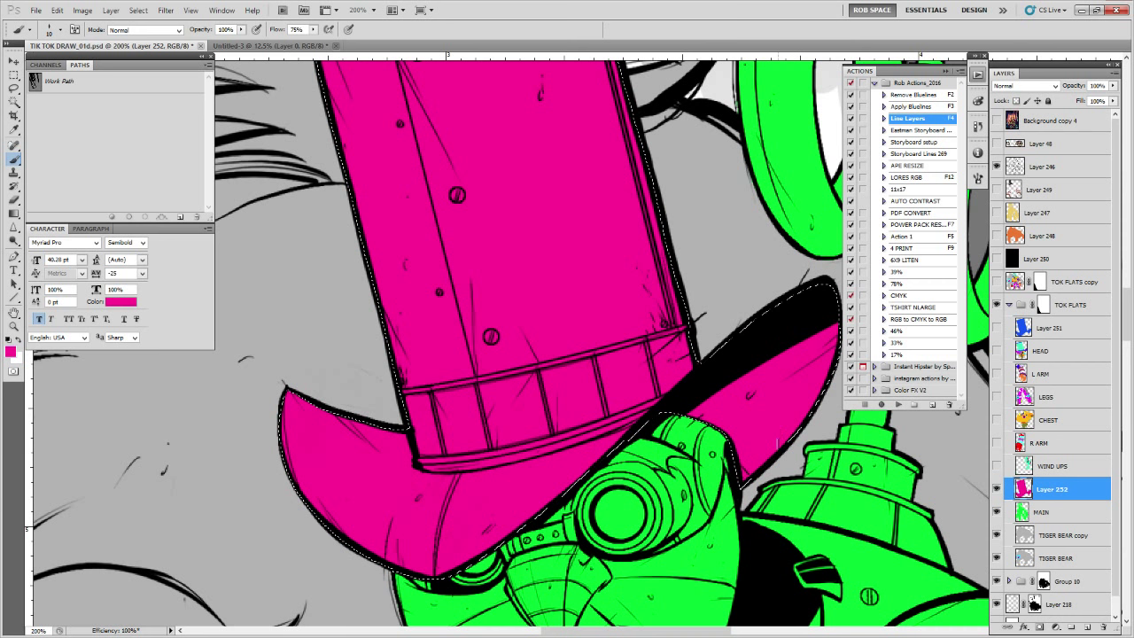
pyautogui.hotkey('ctrl', 'd')
# Examine the magenta hat against the whole green robot and the face details beneath the brim
pyautogui.press('z')
pyautogui.keyDown('alt'); pyautogui.click(756, 462); pyautogui.keyUp('alt')
pyautogui.keyDown('alt'); pyautogui.click(755, 462); pyautogui.keyUp('alt')
pyautogui.moveTo(818, 549); pyautogui.dragTo(646, 295)
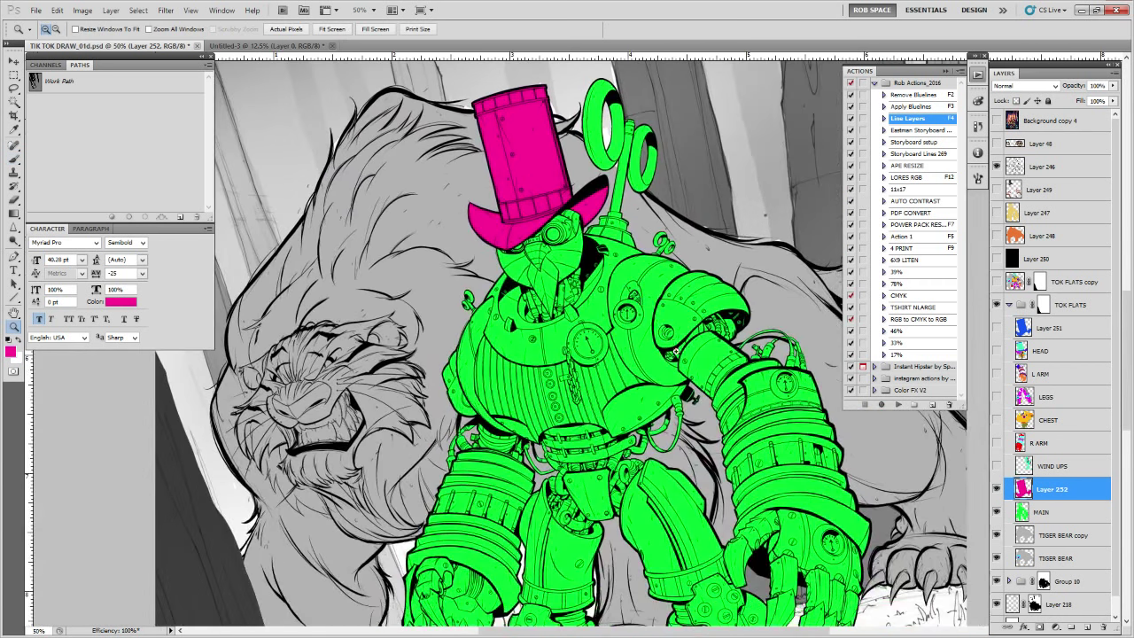
pyautogui.click(676, 351)
pyautogui.moveTo(656, 349); pyautogui.dragTo(657, 459)
pyautogui.click(515, 336)
pyautogui.click(516, 337)
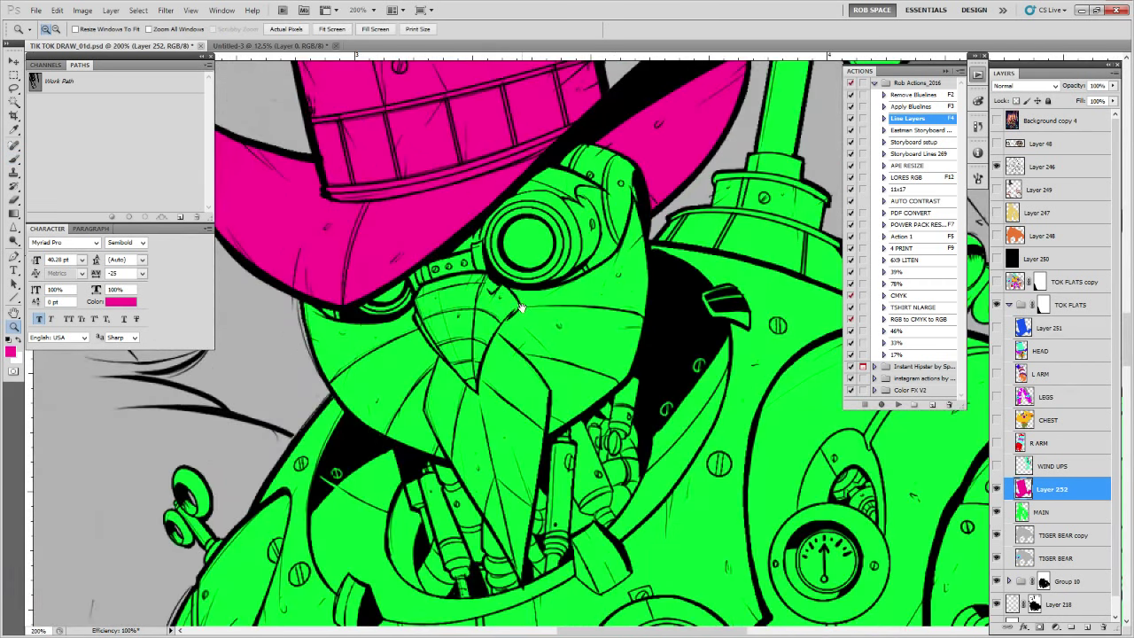
pyautogui.keyDown('alt'); pyautogui.click(521, 307); pyautogui.keyUp('alt')
pyautogui.keyDown('alt'); pyautogui.click(611, 411); pyautogui.keyUp('alt')
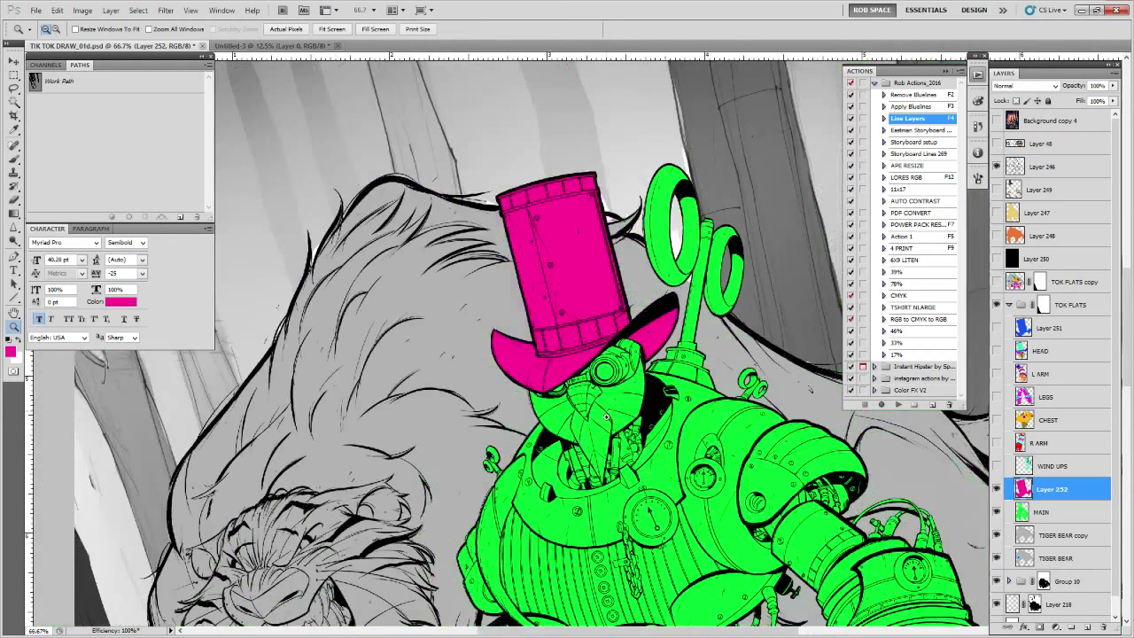
# Brush magenta strokes along the upper edges of the pointed beard plate beneath the robot's nose on Layer 252
pyautogui.click(607, 416)
pyautogui.click(605, 422)
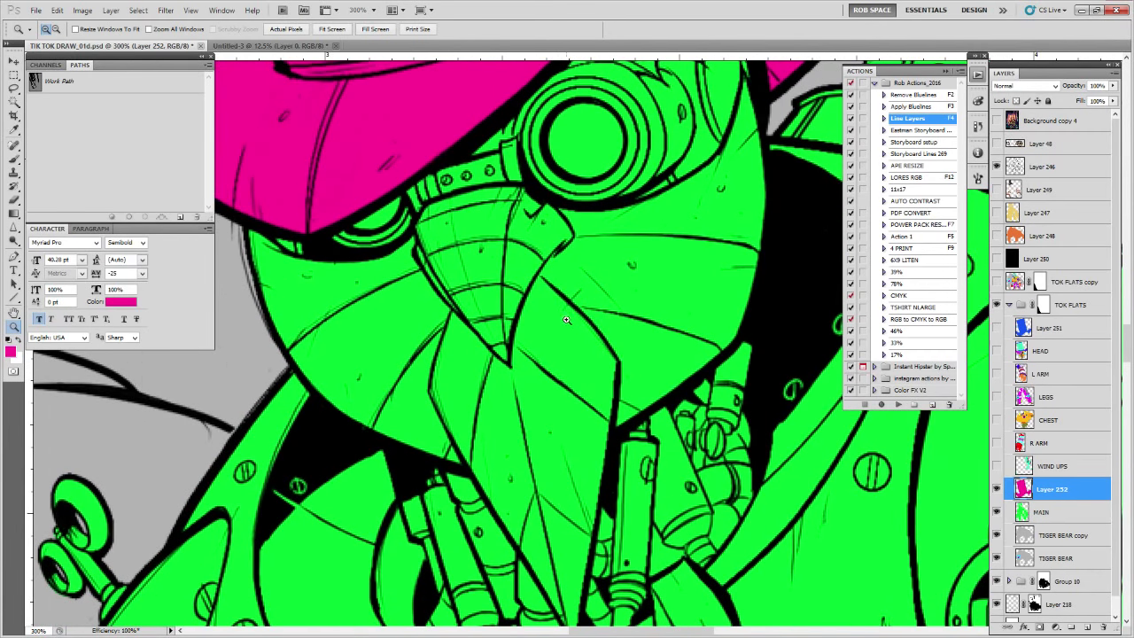
pyautogui.press('l')
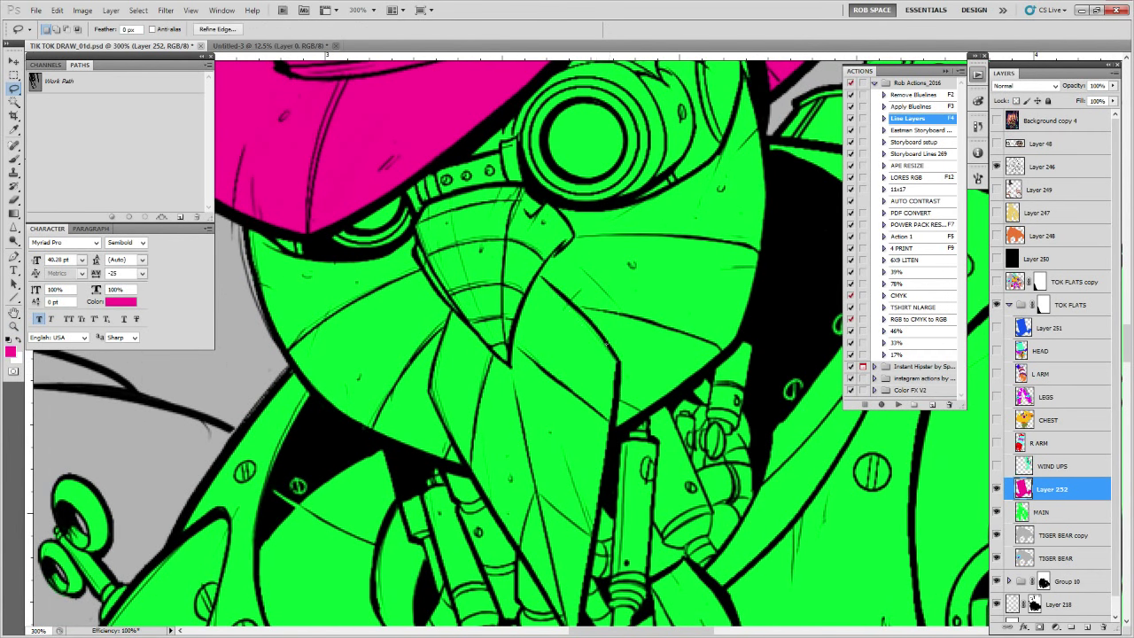
pyautogui.press('b')
pyautogui.moveTo(542, 280)
pyautogui.mouseDown()
pyautogui.moveTo(581, 327)
pyautogui.moveTo(529, 342)
pyautogui.moveTo(447, 321)
pyautogui.moveTo(435, 416)
pyautogui.moveTo(527, 536)
pyautogui.mouseUp()
pyautogui.moveTo(581, 416); pyautogui.dragTo(567, 487)
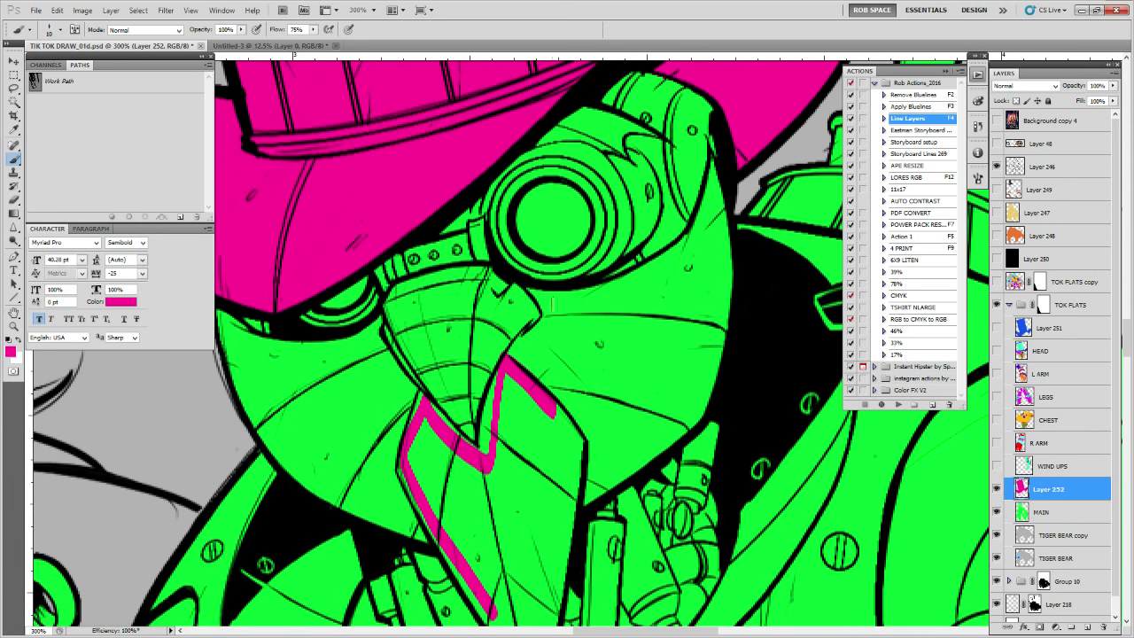
# Brush magenta strokes along the nose edge, the cheek outline and the large eye's lens on Layer 252
pyautogui.moveTo(541, 296)
pyautogui.mouseDown()
pyautogui.moveTo(640, 282)
pyautogui.moveTo(685, 247)
pyautogui.moveTo(710, 165)
pyautogui.moveTo(722, 244)
pyautogui.moveTo(709, 399)
pyautogui.moveTo(614, 479)
pyautogui.moveTo(591, 413)
pyautogui.moveTo(515, 334)
pyautogui.moveTo(488, 359)
pyautogui.moveTo(463, 416)
pyautogui.moveTo(443, 385)
pyautogui.mouseUp()
pyautogui.moveTo(631, 360); pyautogui.dragTo(597, 498)
pyautogui.moveTo(567, 294)
pyautogui.mouseDown()
pyautogui.moveTo(474, 390)
pyautogui.moveTo(571, 319)
pyautogui.mouseUp()
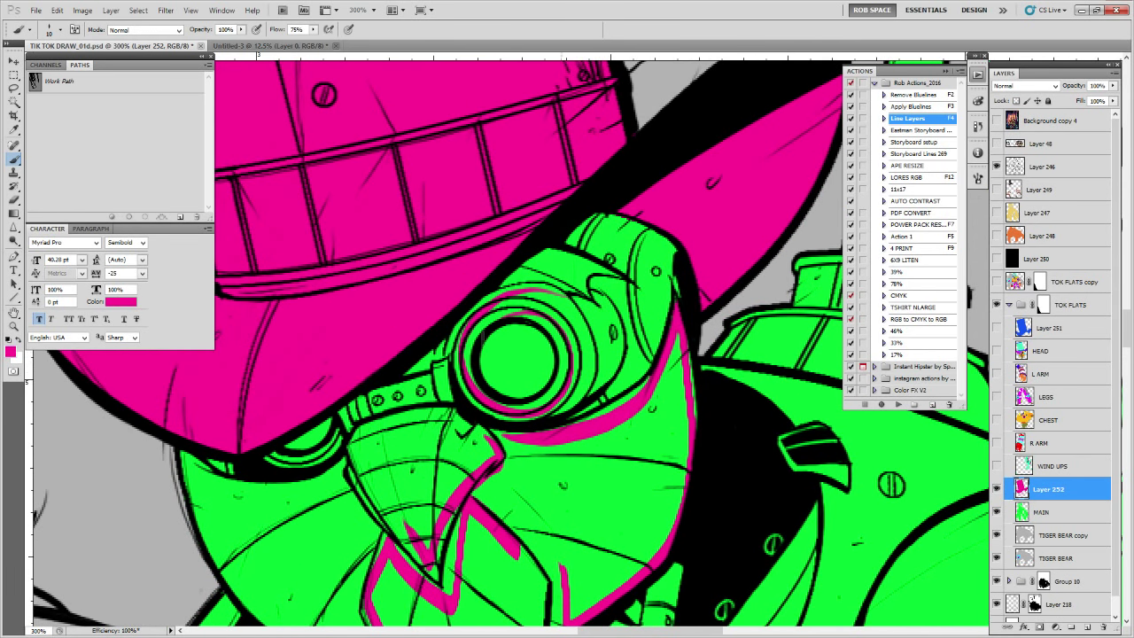
pyautogui.moveTo(515, 345); pyautogui.dragTo(512, 347)
pyautogui.press('z')
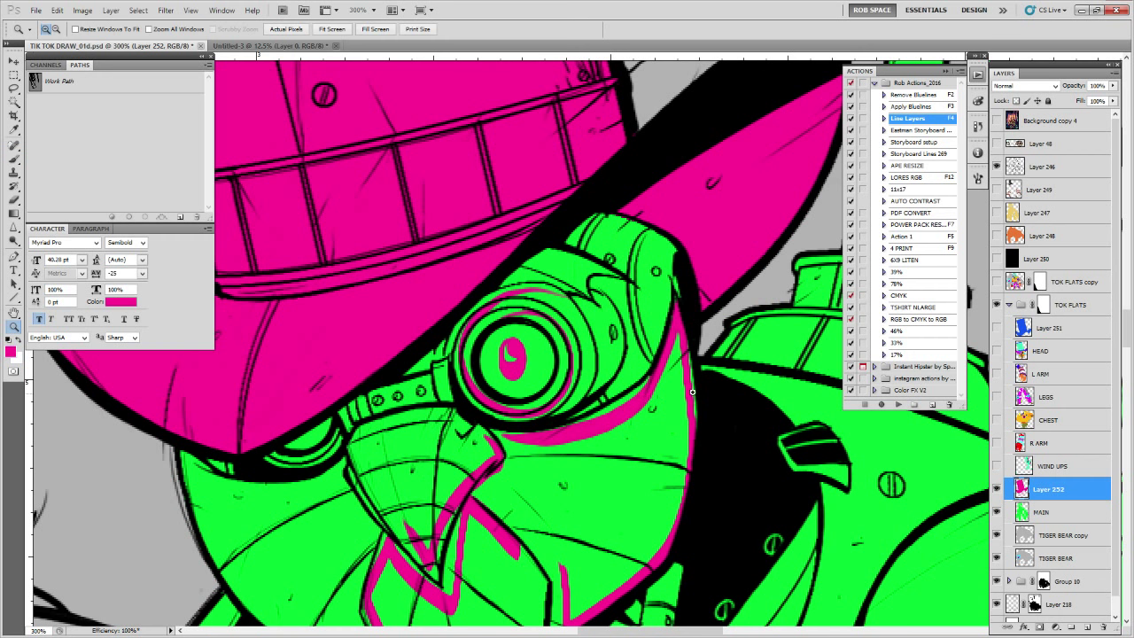
# Toggle the magenta Layer 252 to compare it with the green flat, leaving it hidden
pyautogui.click(996, 489)
pyautogui.click(996, 489)
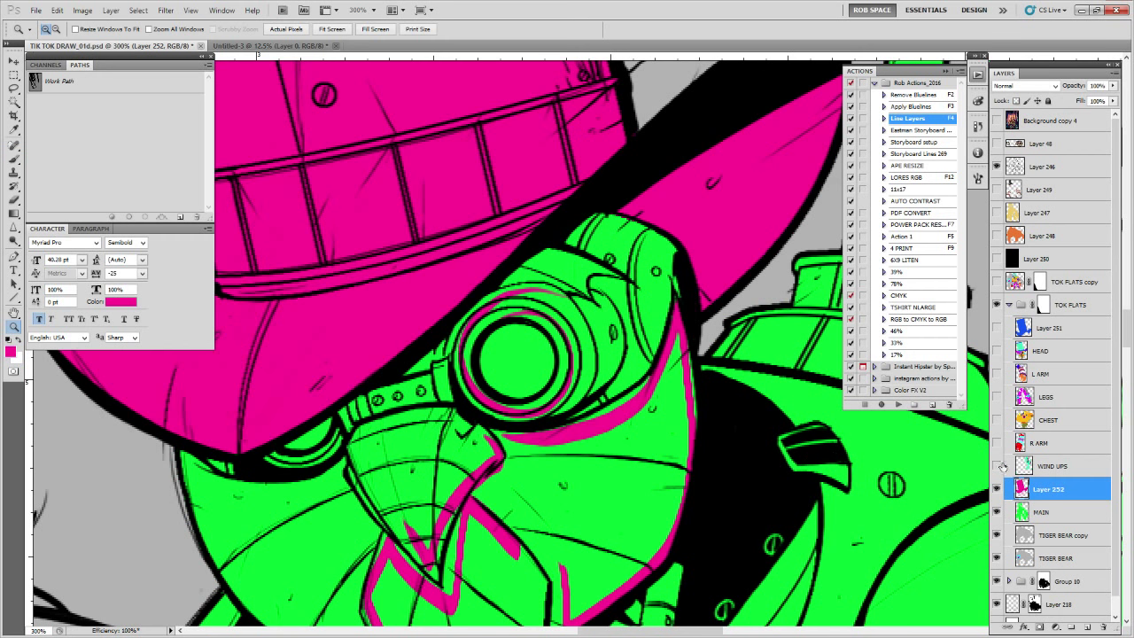
pyautogui.click(996, 489)
pyautogui.click(996, 490)
pyautogui.click(996, 490)
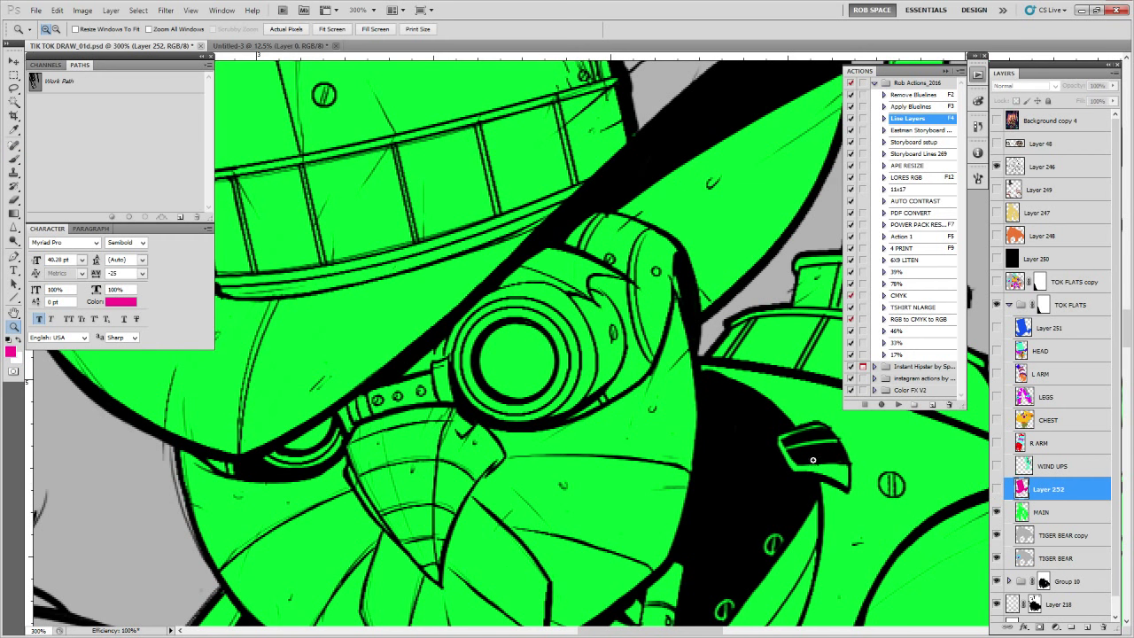
# Show the TOK FLATS copy layer, make it active and select the robot's blue-and-orange cheek with the Magic Wand
pyautogui.keyDown('alt'); pyautogui.click(651, 412); pyautogui.keyUp('alt')
pyautogui.keyDown('alt'); pyautogui.click(651, 412); pyautogui.keyUp('alt')
pyautogui.keyDown('alt'); pyautogui.click(651, 412); pyautogui.keyUp('alt')
pyautogui.click(651, 412)
pyautogui.click(651, 412)
pyautogui.moveTo(651, 412); pyautogui.dragTo(650, 449)
pyautogui.press('w')
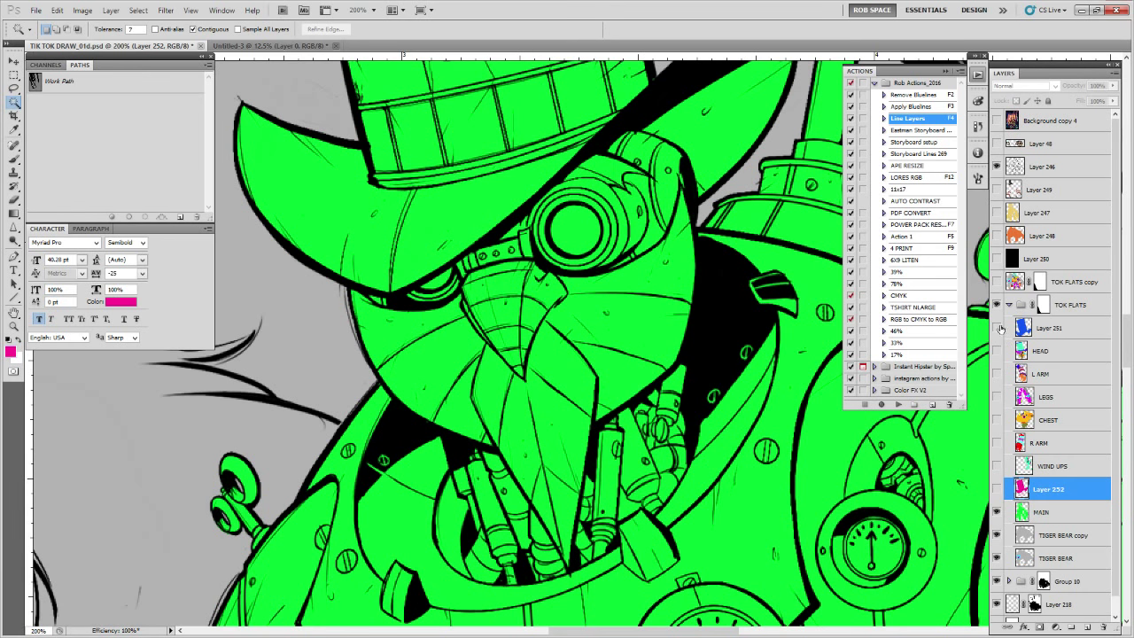
pyautogui.click(996, 281)
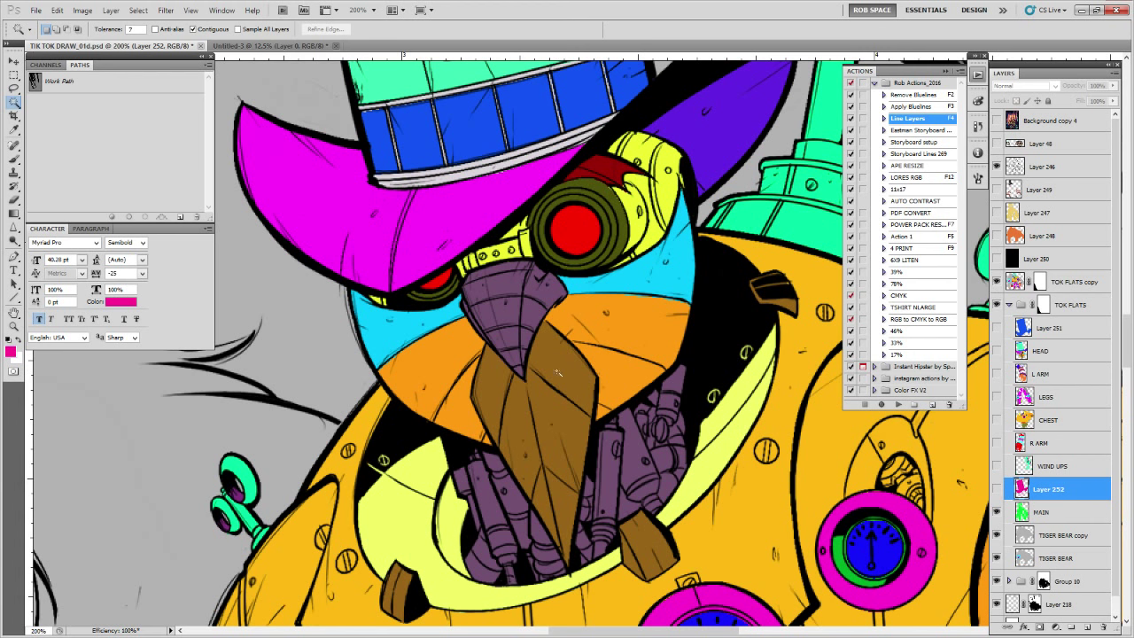
pyautogui.moveTo(635, 282); pyautogui.dragTo(629, 327)
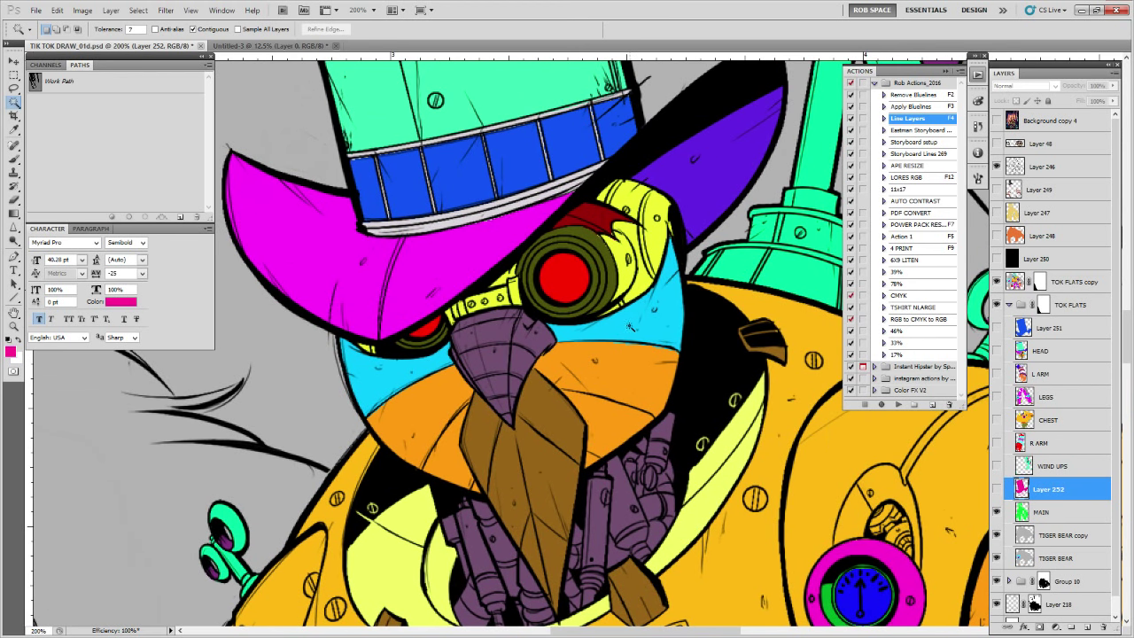
pyautogui.keyDown('ctrl'); pyautogui.click(639, 333); pyautogui.keyUp('ctrl')
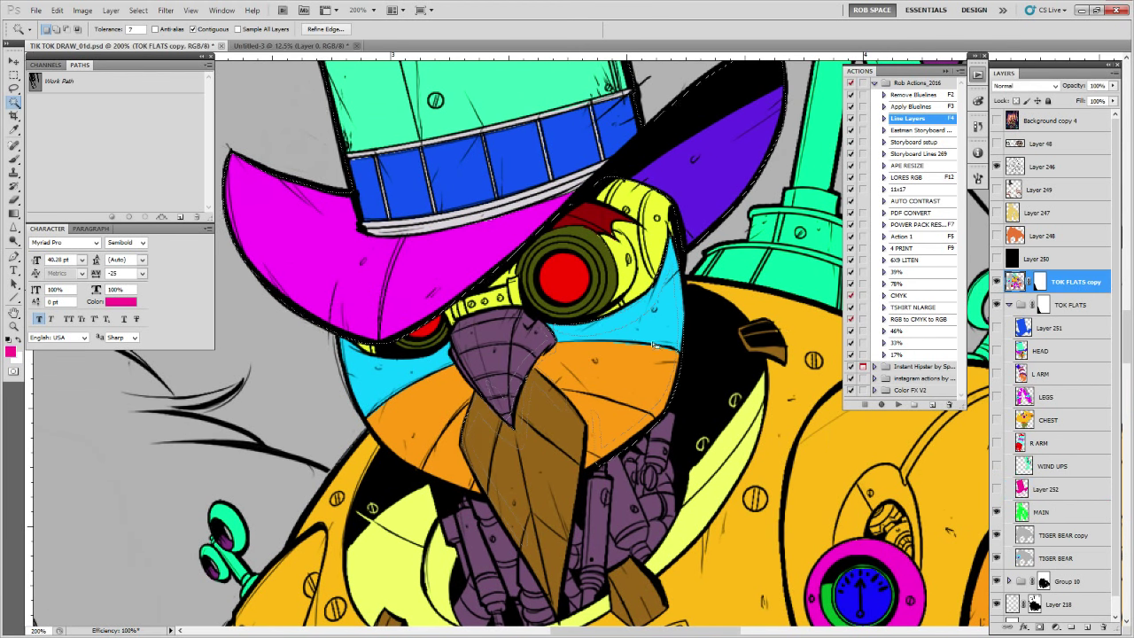
pyautogui.click(601, 361)
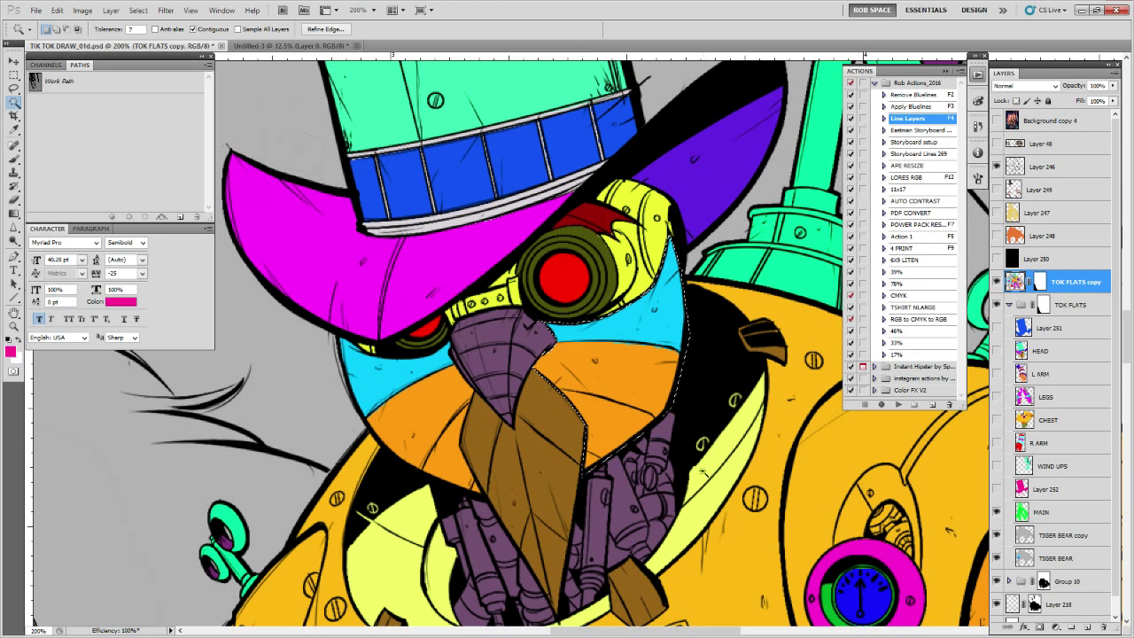
# Examine the finished flat colours around the shoulder, the hat and the large wind-up keys
pyautogui.moveTo(803, 515); pyautogui.dragTo(645, 482)
pyautogui.moveTo(645, 394); pyautogui.dragTo(507, 559)
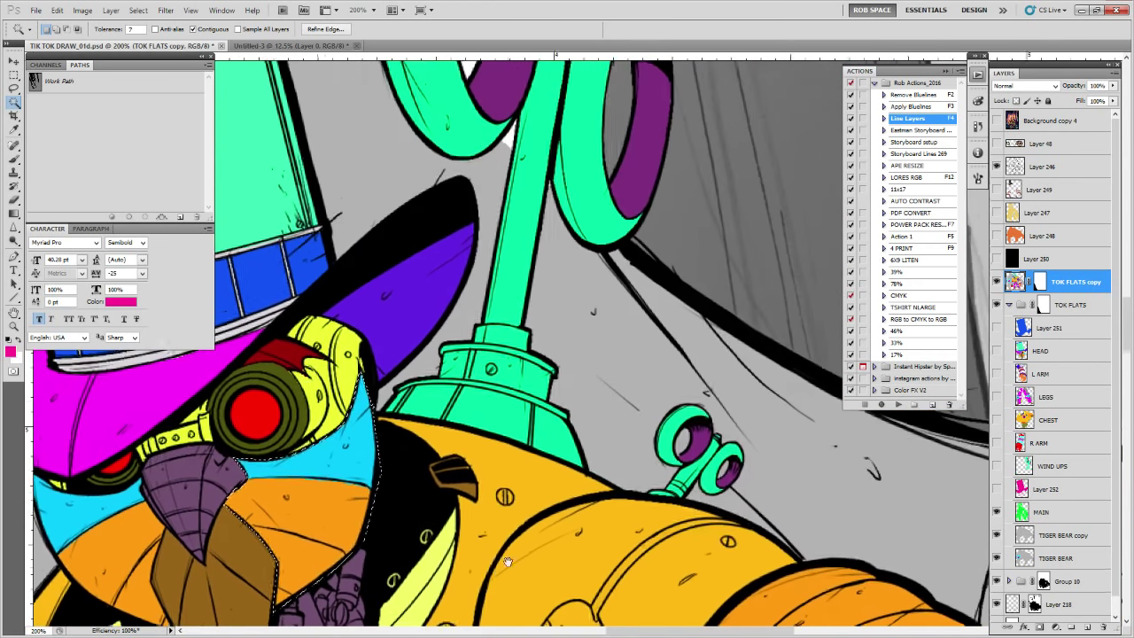
pyautogui.moveTo(700, 258); pyautogui.dragTo(673, 561)
pyautogui.moveTo(673, 483); pyautogui.dragTo(688, 420)
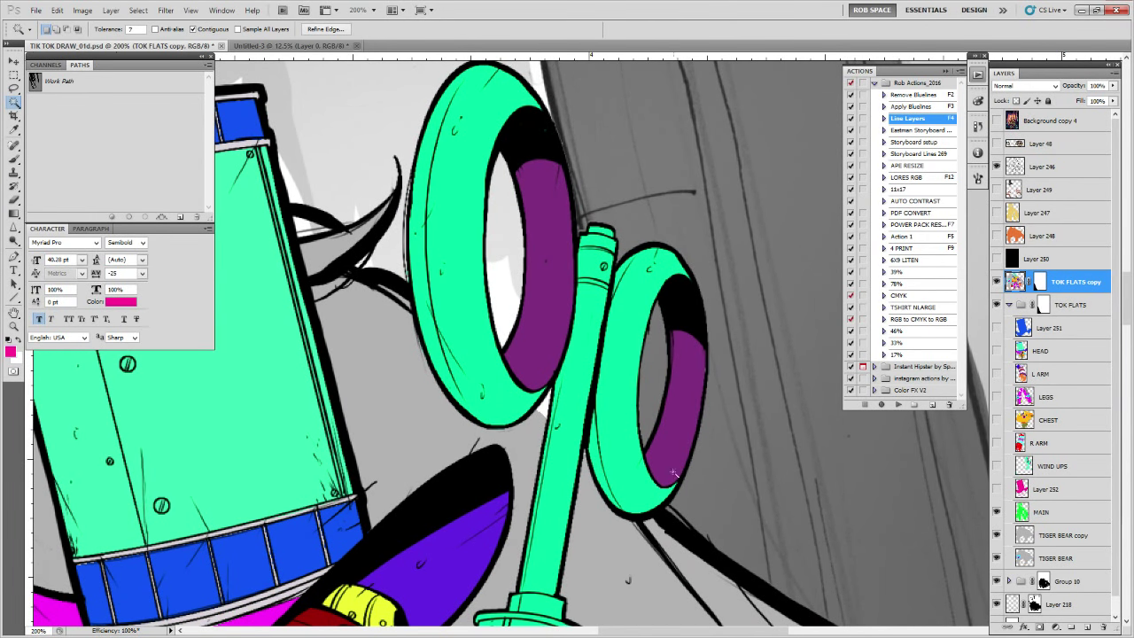
pyautogui.moveTo(663, 524); pyautogui.dragTo(675, 401)
pyautogui.moveTo(658, 310); pyautogui.dragTo(660, 416)
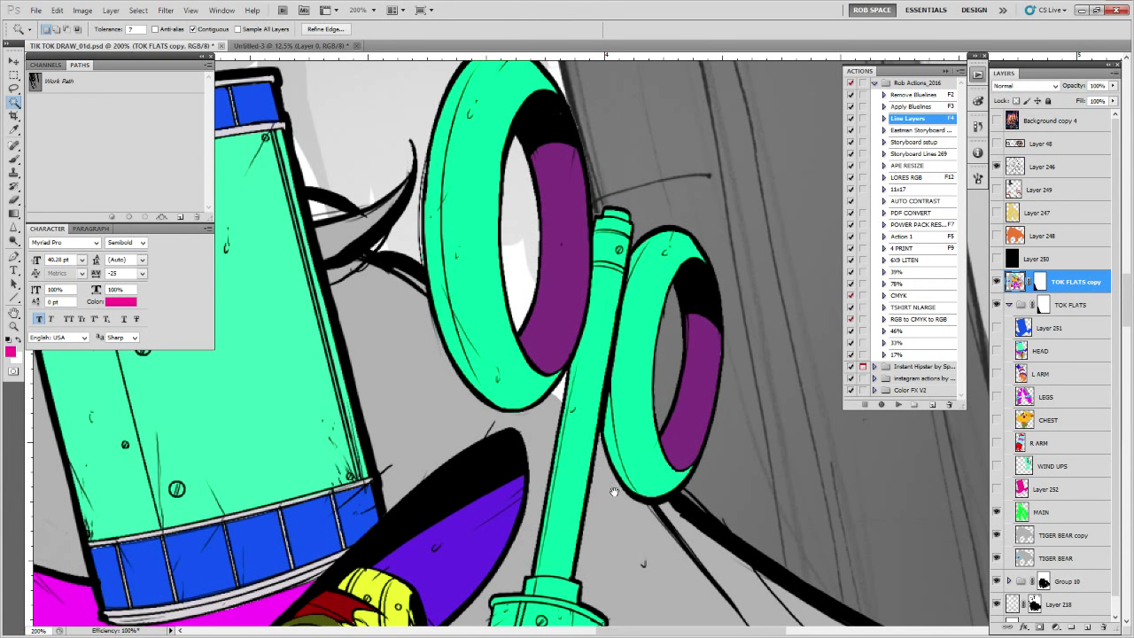
pyautogui.moveTo(613, 492); pyautogui.dragTo(662, 386)
# Hide the TOK FLATS copy layer, then move Layer 251 directly above MAIN and show it with MAIN active
pyautogui.click(995, 281)
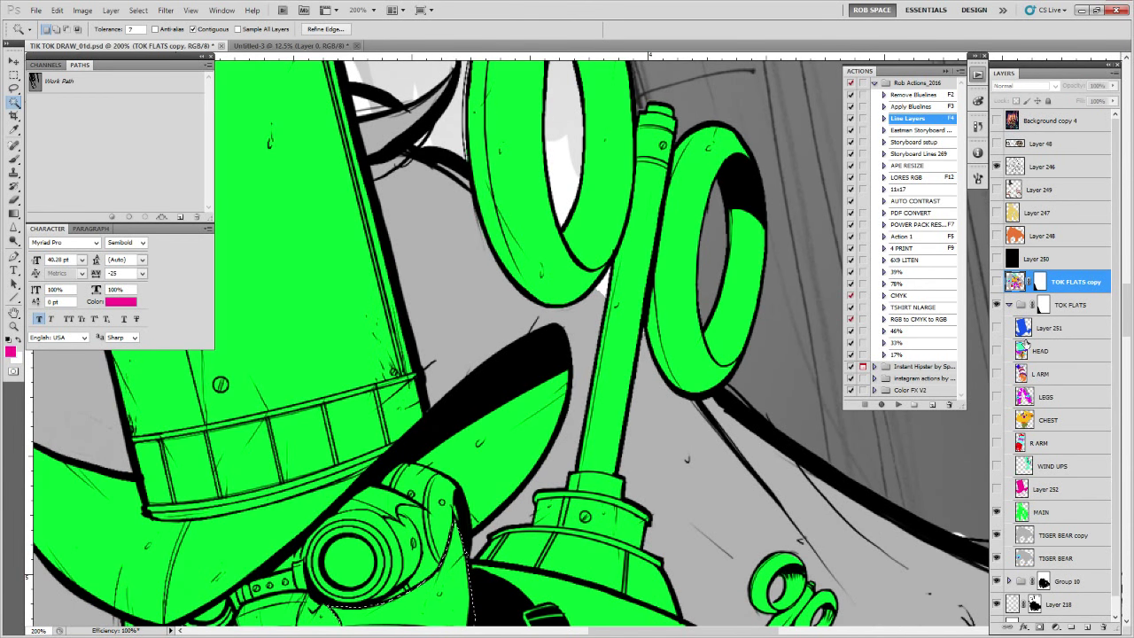
pyautogui.moveTo(1025, 342); pyautogui.dragTo(1017, 478)
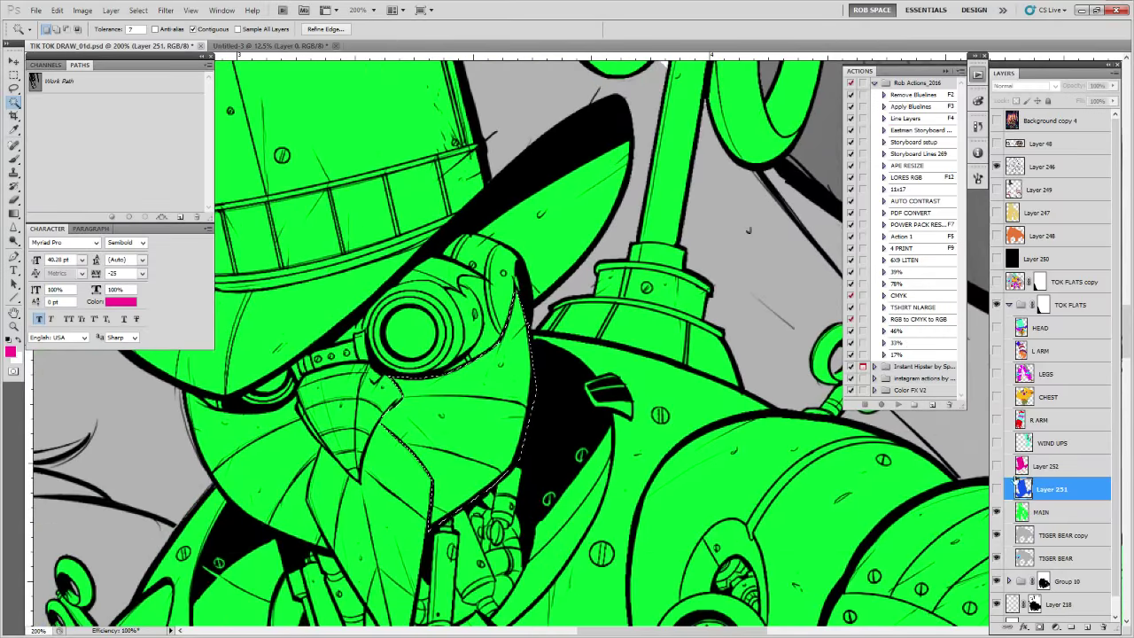
pyautogui.click(1021, 512)
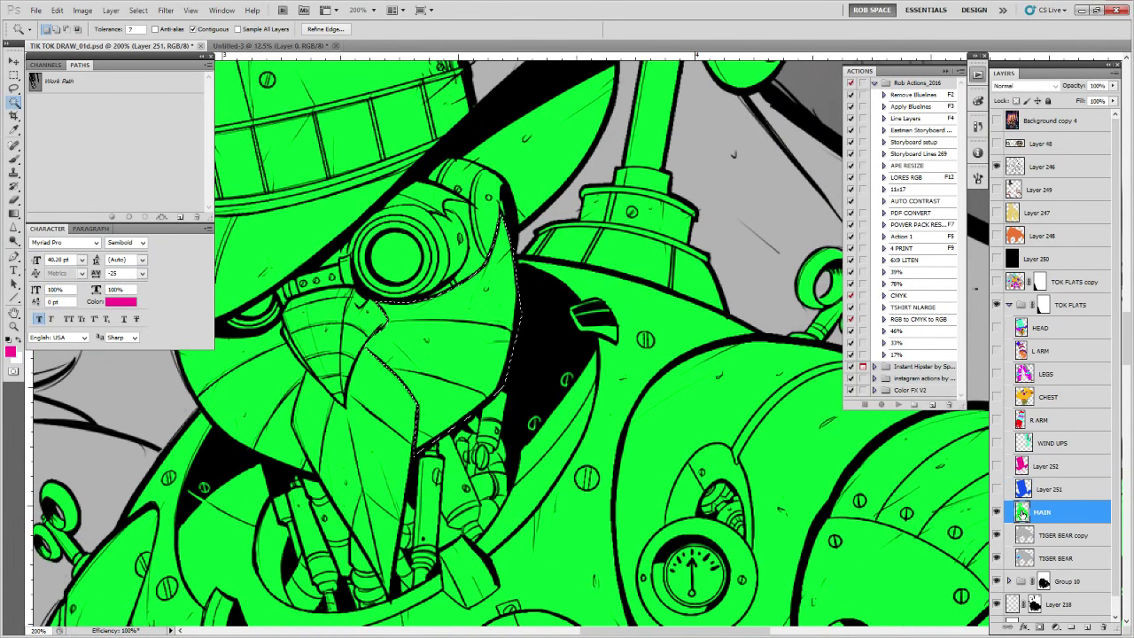
pyautogui.click(996, 489)
# Clear the cheek selection and brush magenta strokes on MAIN along the chest plate edges above the large gauge
pyautogui.press('z')
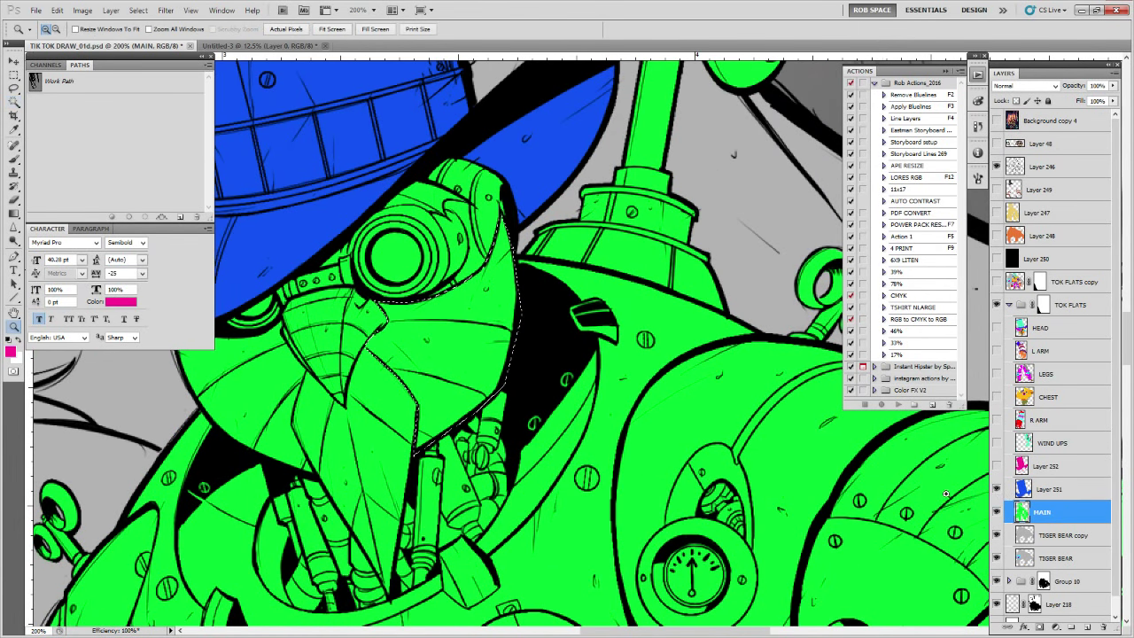
pyautogui.keyDown('alt'); pyautogui.click(946, 493); pyautogui.keyUp('alt')
pyautogui.keyDown('alt'); pyautogui.click(674, 488); pyautogui.keyUp('alt')
pyautogui.keyDown('alt'); pyautogui.click(566, 319); pyautogui.keyUp('alt')
pyautogui.click(590, 496)
pyautogui.click(752, 395)
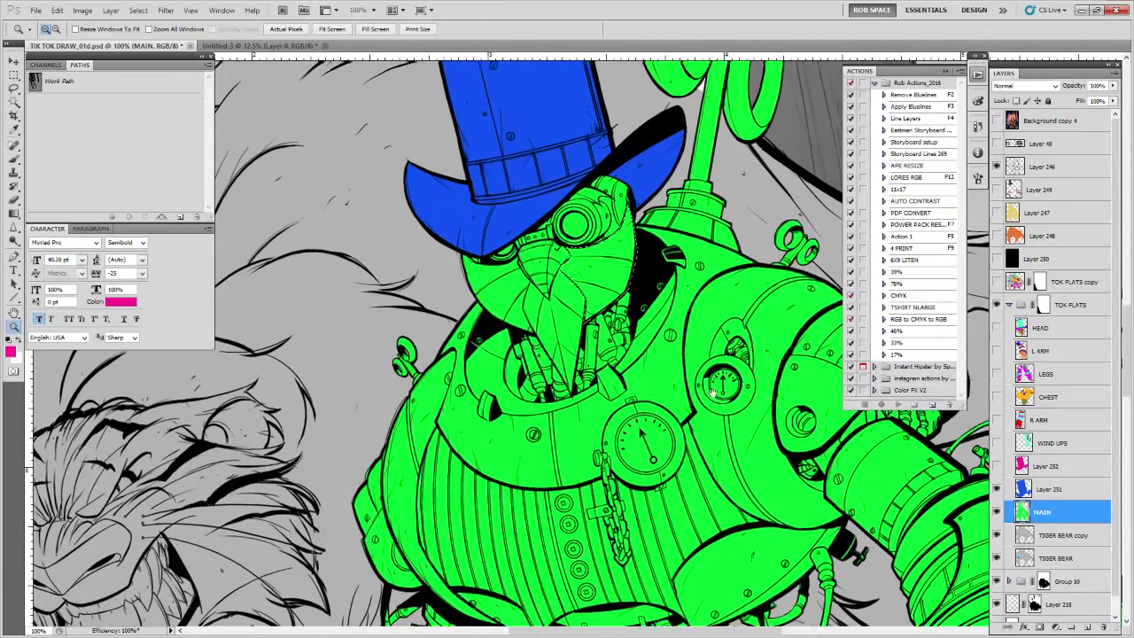
pyautogui.press('l')
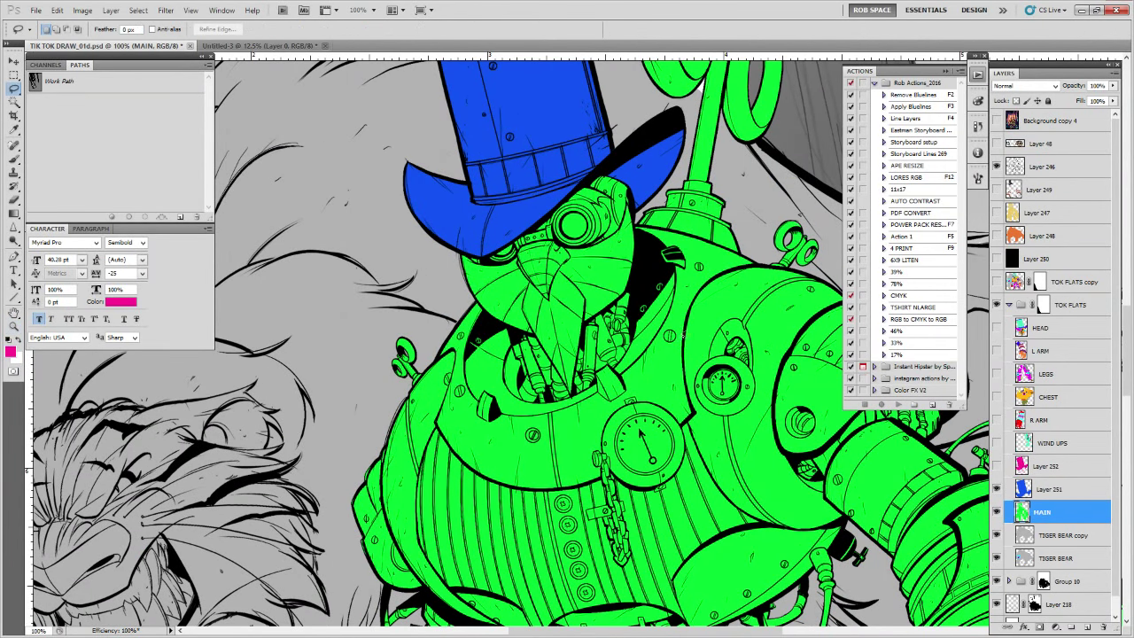
pyautogui.press('b')
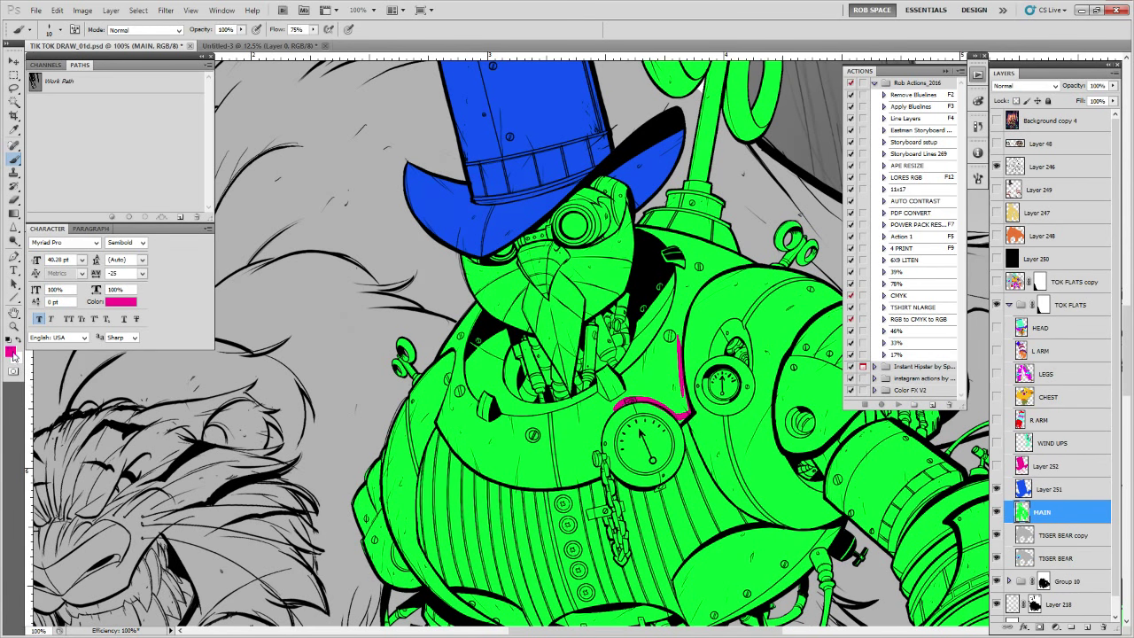
# Set the foreground colour to bright yellow and brush over the face of the large chest gauge on MAIN
pyautogui.click(11, 351)
pyautogui.click(578, 284)
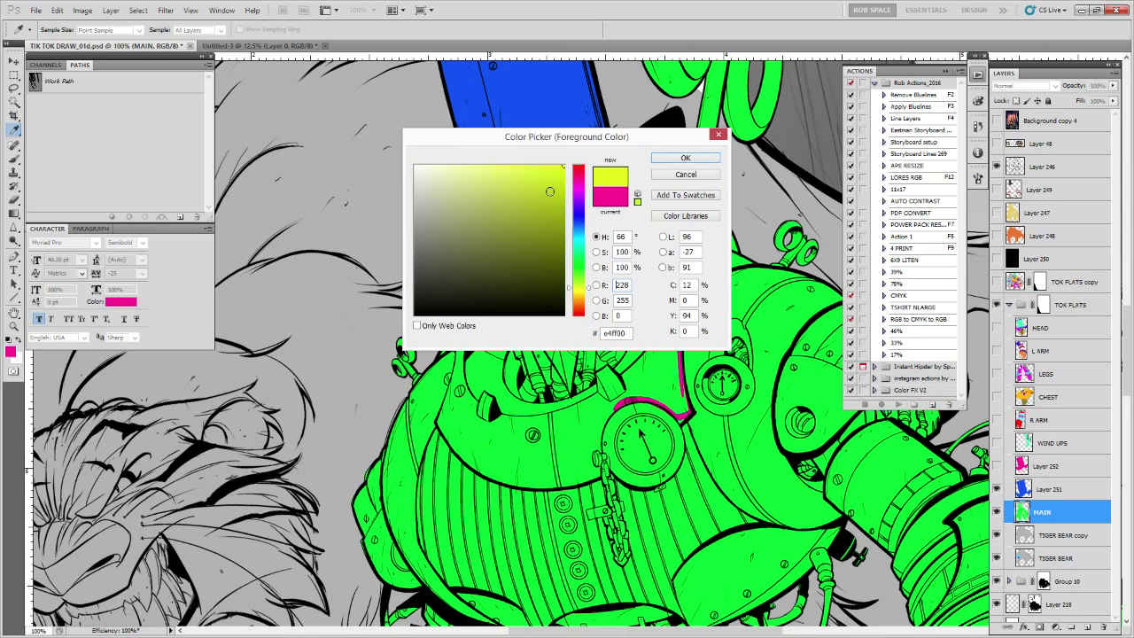
pyautogui.click(682, 161)
pyautogui.moveTo(620, 422)
pyautogui.mouseDown()
pyautogui.moveTo(634, 459)
pyautogui.moveTo(646, 425)
pyautogui.moveTo(630, 436)
pyautogui.mouseUp()
# Brush white on the collar tab above the gauge and magenta on the neck pistons and chest plate
pyautogui.press('x')
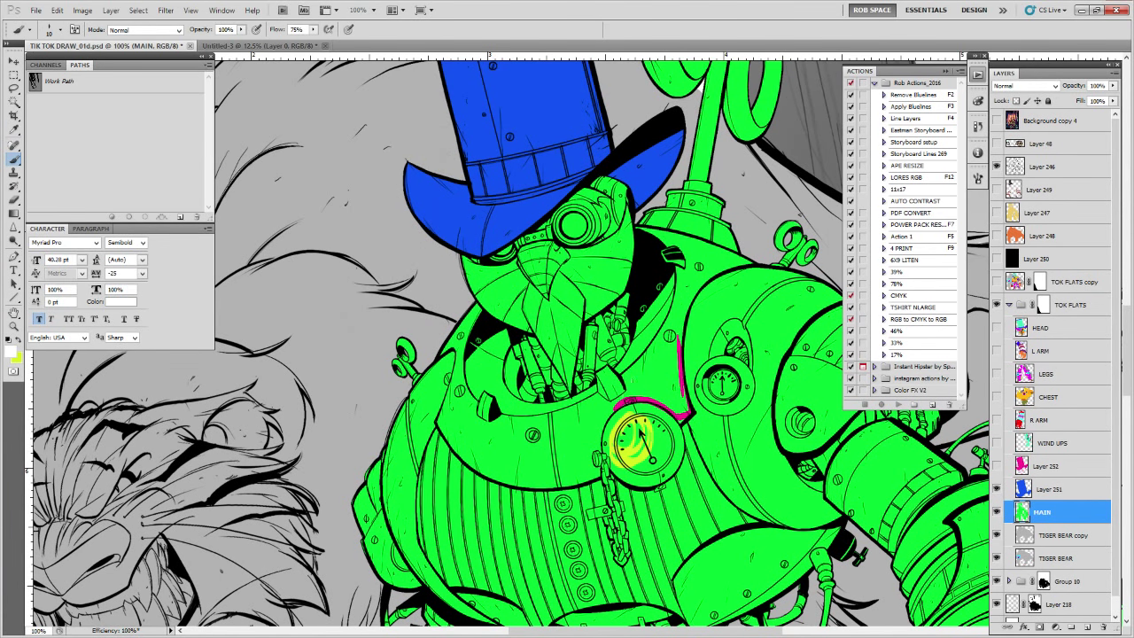
pyautogui.hotkey('ctrl', 'z')
pyautogui.press('x')
pyautogui.keyDown('alt'); pyautogui.click(657, 395); pyautogui.keyUp('alt')
pyautogui.press('x')
pyautogui.press('x')
pyautogui.moveTo(591, 354); pyautogui.dragTo(614, 315)
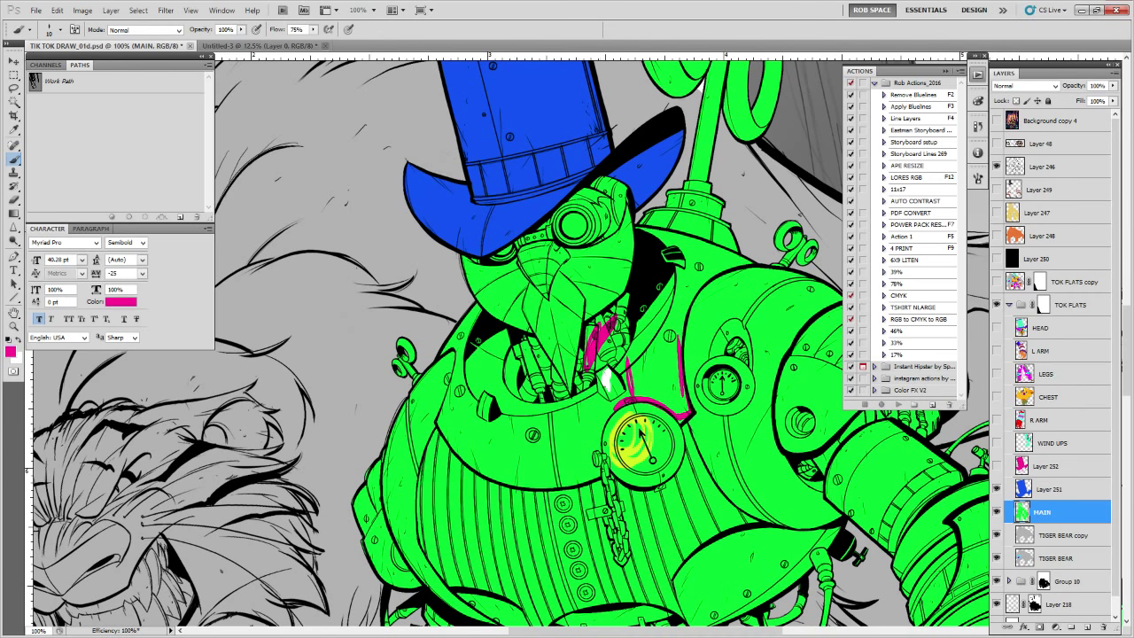
# Brush magenta along the torso's outer seam and magenta and white on the side panel beside the ribbed belly
pyautogui.moveTo(528, 463); pyautogui.dragTo(543, 379)
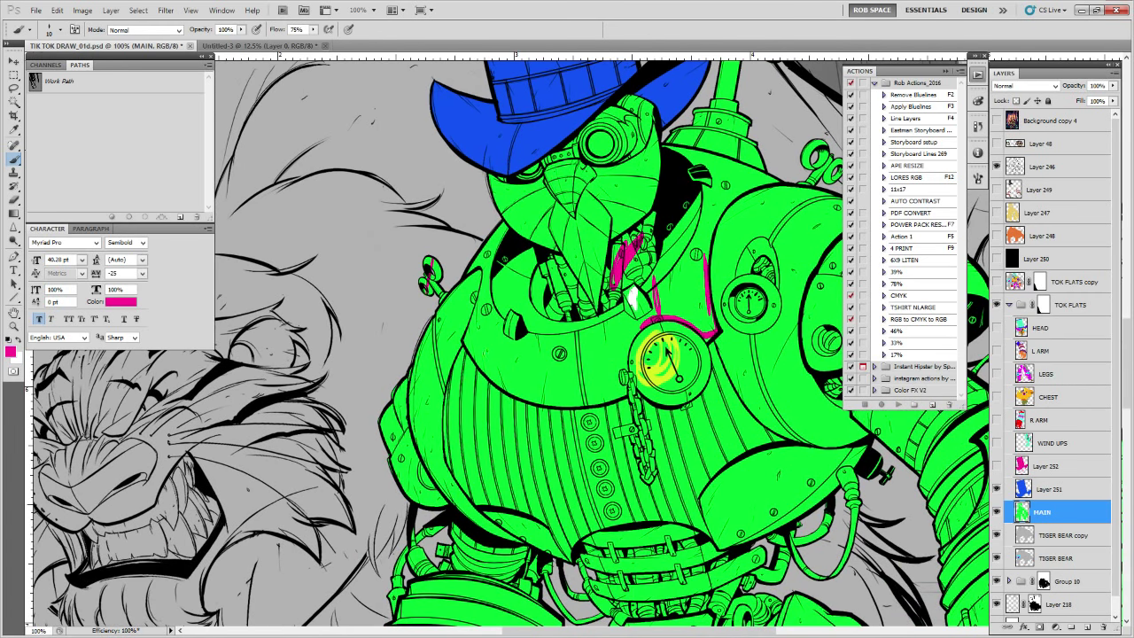
pyautogui.moveTo(545, 454); pyautogui.dragTo(535, 403)
pyautogui.moveTo(467, 228)
pyautogui.mouseDown()
pyautogui.moveTo(429, 293)
pyautogui.moveTo(417, 391)
pyautogui.mouseUp()
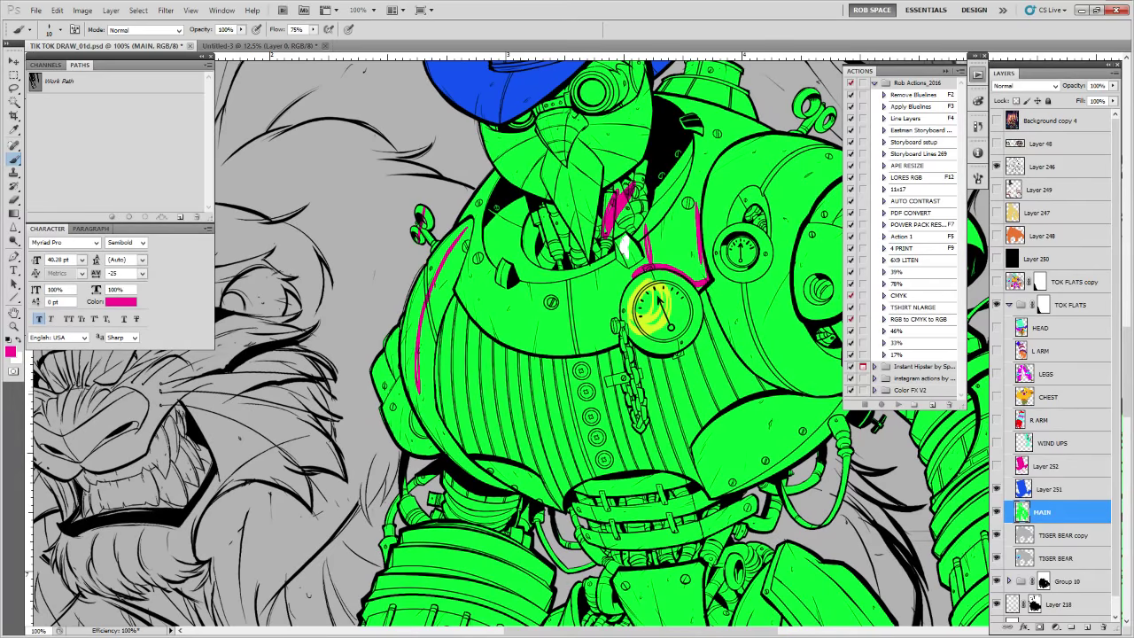
pyautogui.moveTo(389, 344); pyautogui.dragTo(409, 434)
pyautogui.moveTo(533, 445); pyautogui.dragTo(485, 418)
pyautogui.press('x')
pyautogui.moveTo(346, 326); pyautogui.dragTo(362, 407)
pyautogui.moveTo(434, 302); pyautogui.dragTo(371, 320)
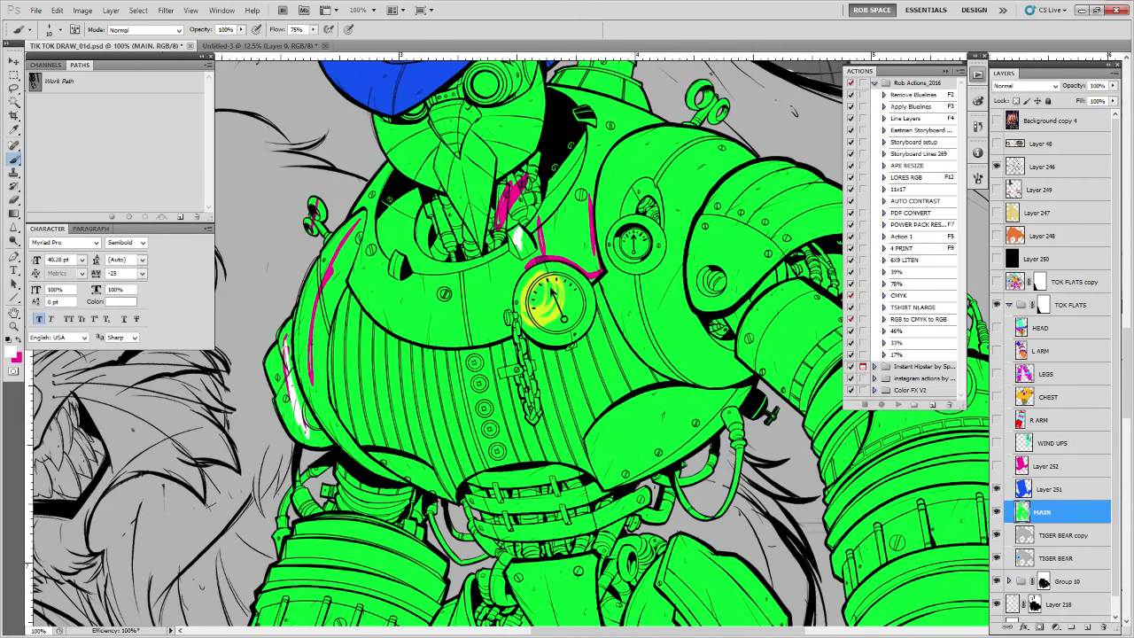
# Show the HEAD layer and add a new empty layer directly above Layer 251
pyautogui.click(997, 329)
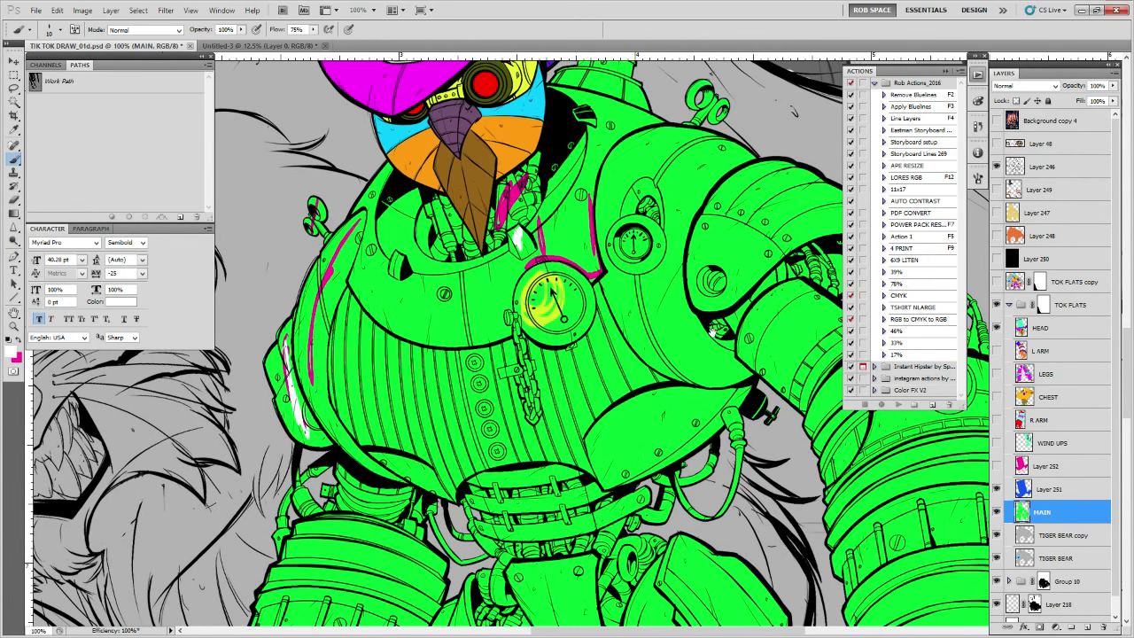
pyautogui.moveTo(662, 294); pyautogui.dragTo(692, 566)
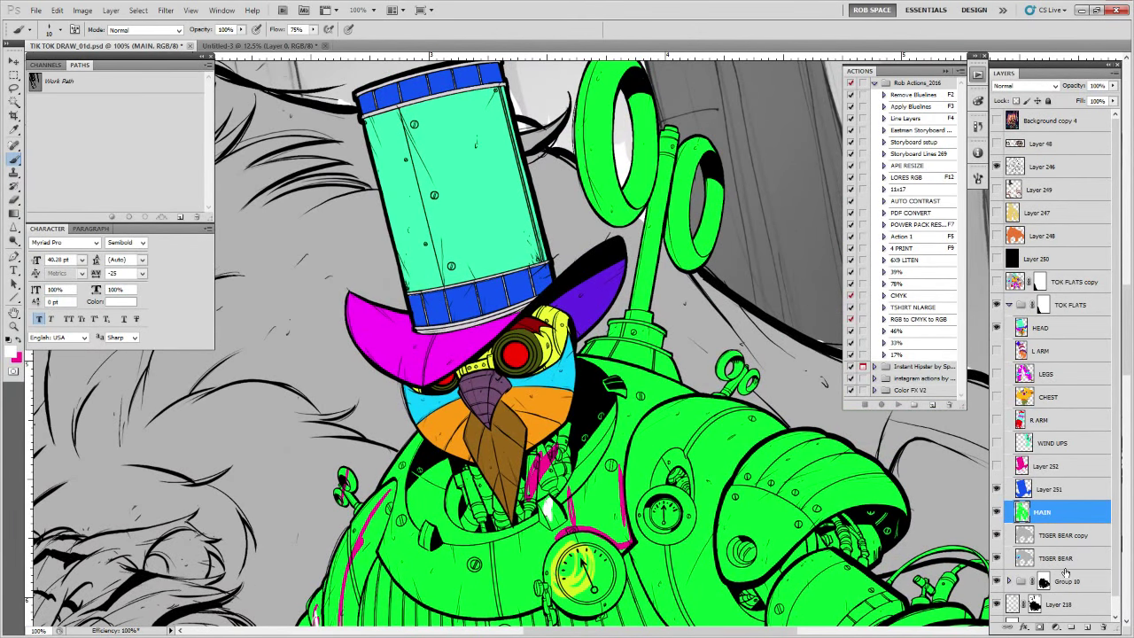
pyautogui.click(1049, 466)
pyautogui.keyDown('ctrl'); pyautogui.click(1083, 625); pyautogui.keyUp('ctrl')
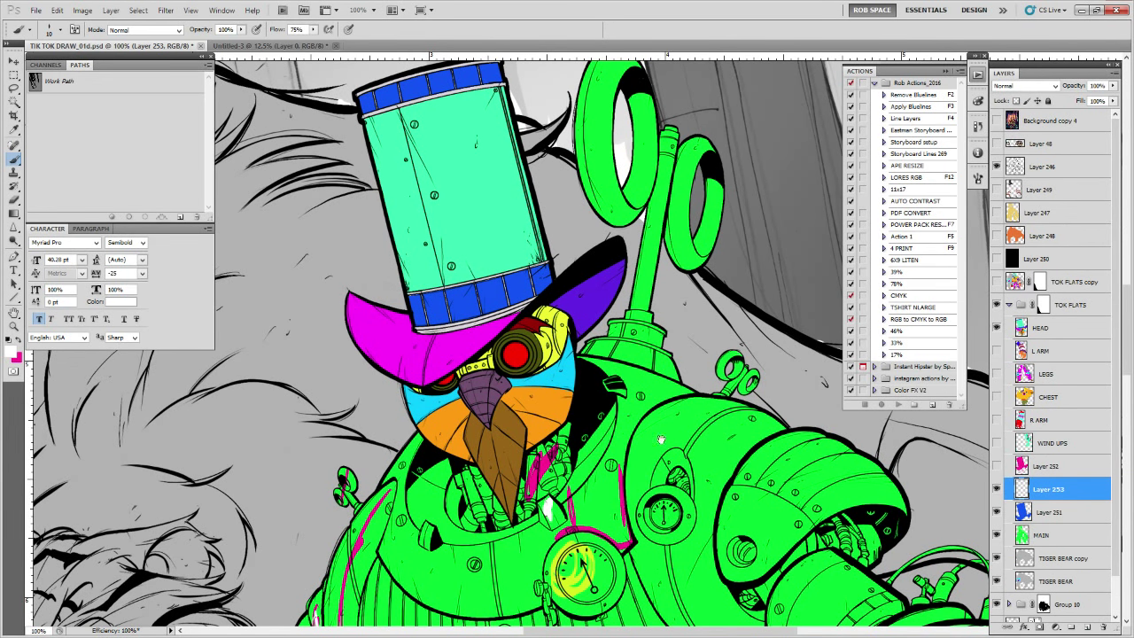
# Examine the HEAD layer's hat and brim colours up close and against the whole green robot
pyautogui.moveTo(660, 440); pyautogui.dragTo(696, 577)
pyautogui.press('z')
pyautogui.click(504, 458)
pyautogui.click(503, 458)
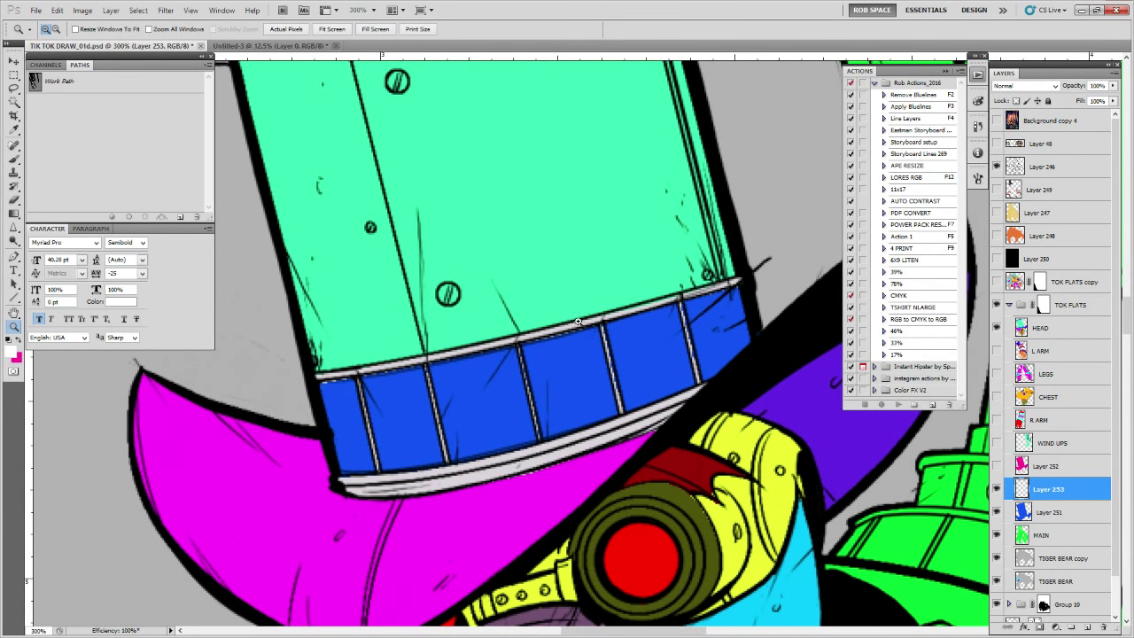
pyautogui.moveTo(580, 370); pyautogui.dragTo(602, 582)
pyautogui.moveTo(809, 519); pyautogui.dragTo(540, 363)
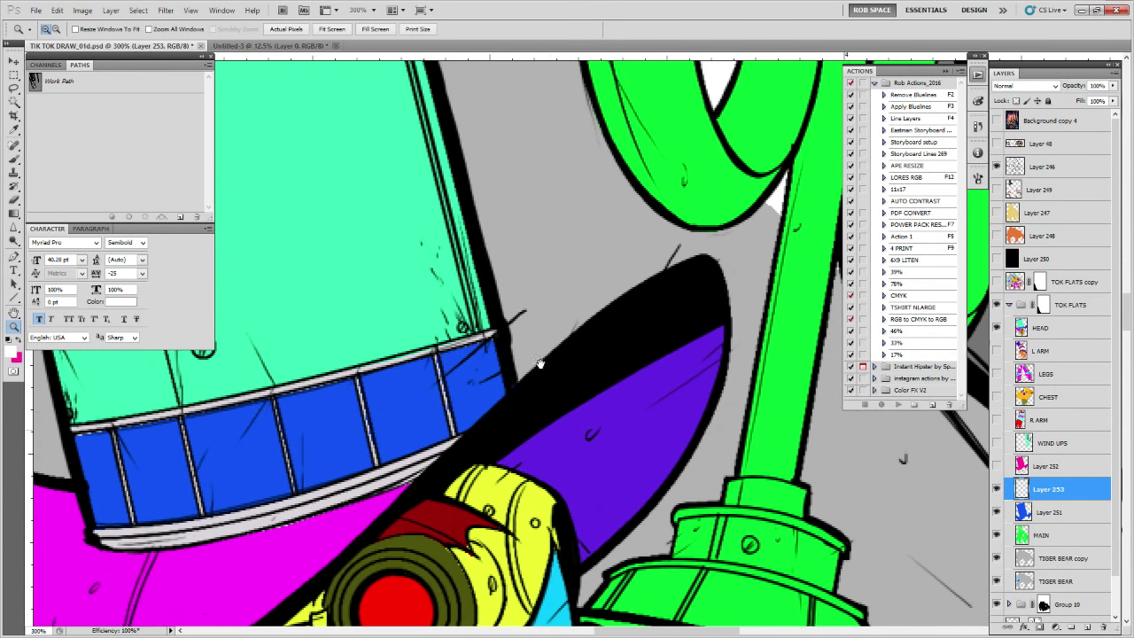
pyautogui.keyDown('alt'); pyautogui.click(577, 475); pyautogui.keyUp('alt')
pyautogui.keyDown('alt'); pyautogui.click(577, 474); pyautogui.keyUp('alt')
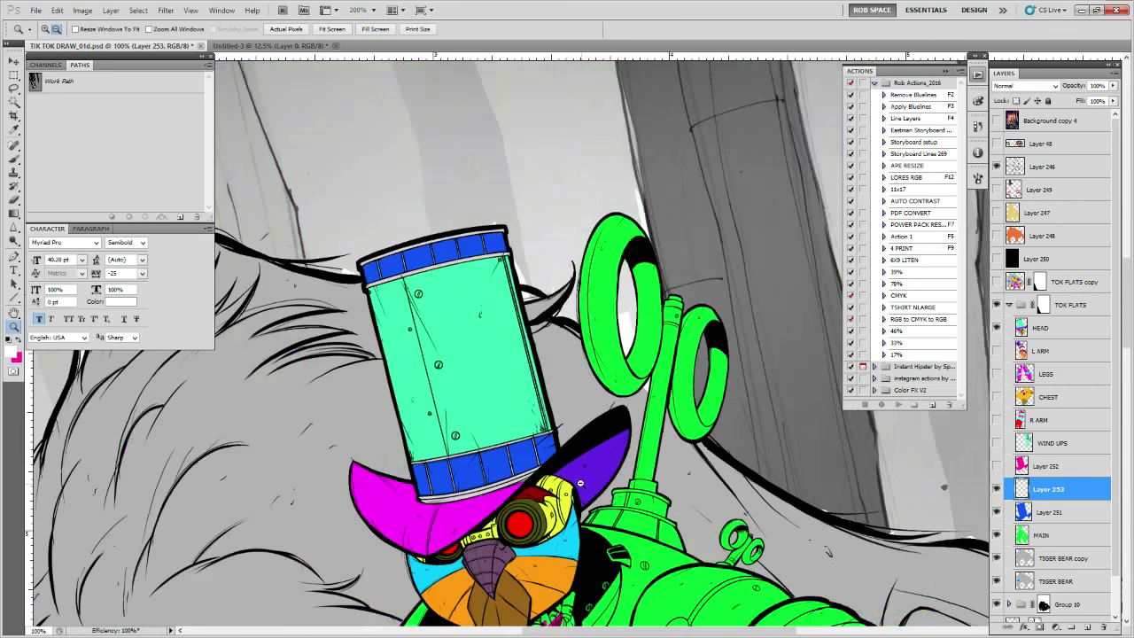
pyautogui.keyDown('alt'); pyautogui.click(577, 474); pyautogui.keyUp('alt')
pyautogui.keyDown('alt'); pyautogui.click(577, 475); pyautogui.keyUp('alt')
pyautogui.moveTo(578, 475); pyautogui.dragTo(631, 401)
pyautogui.keyDown('ctrl'); pyautogui.click(1024, 517); pyautogui.keyUp('ctrl')
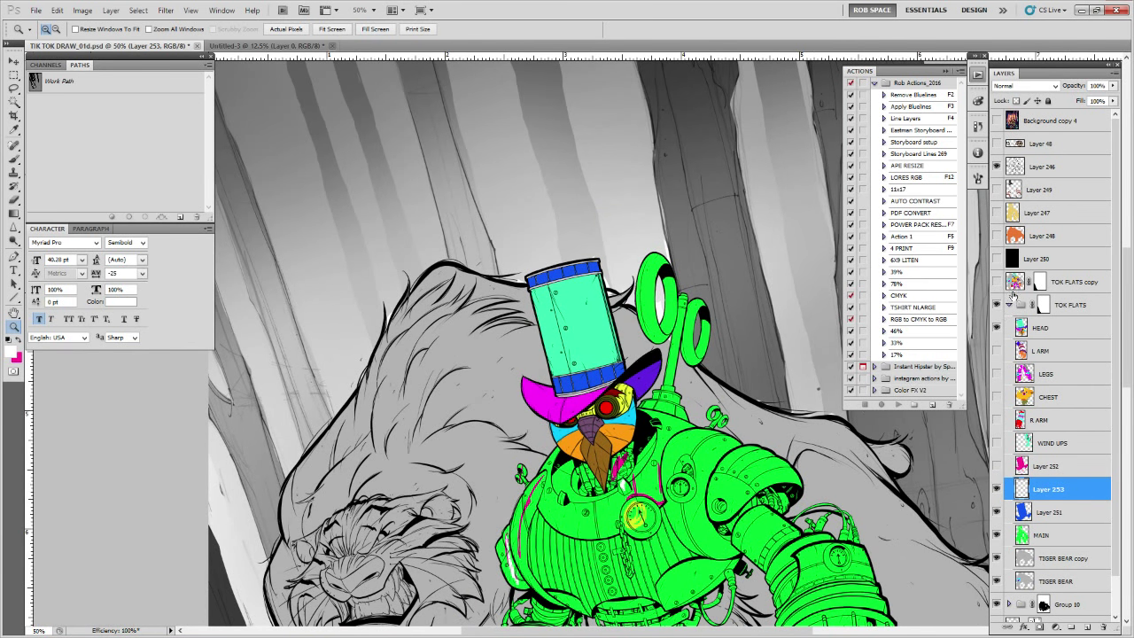
# Make the TOK FLATS copy layer active and visible over the robot's legs
pyautogui.click(1010, 282)
pyautogui.press('w')
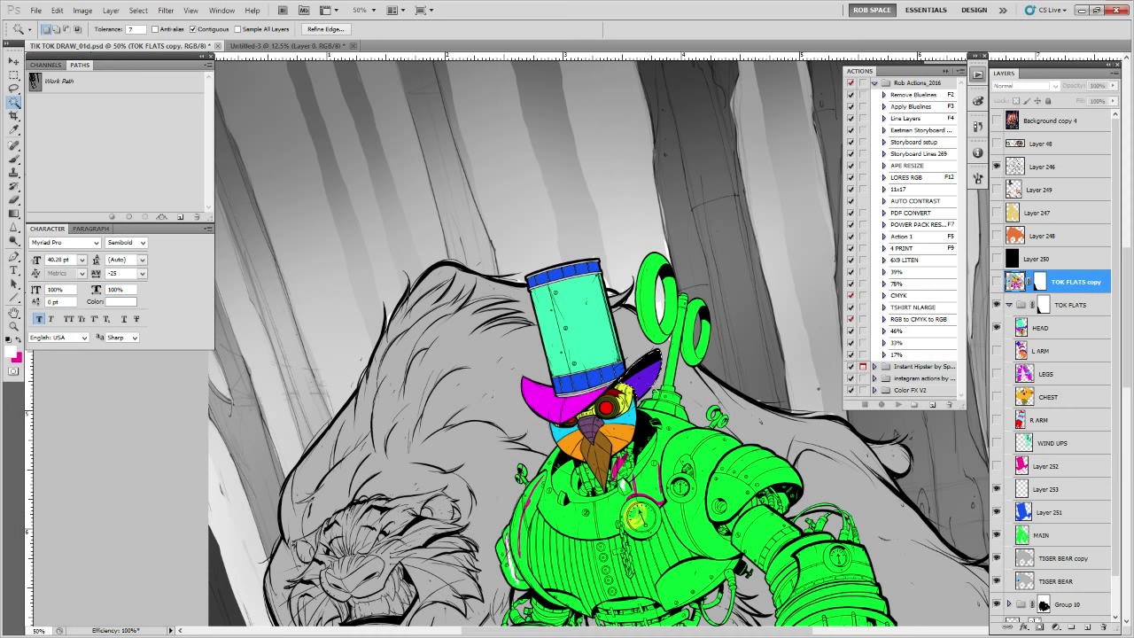
pyautogui.moveTo(720, 464); pyautogui.dragTo(671, 339)
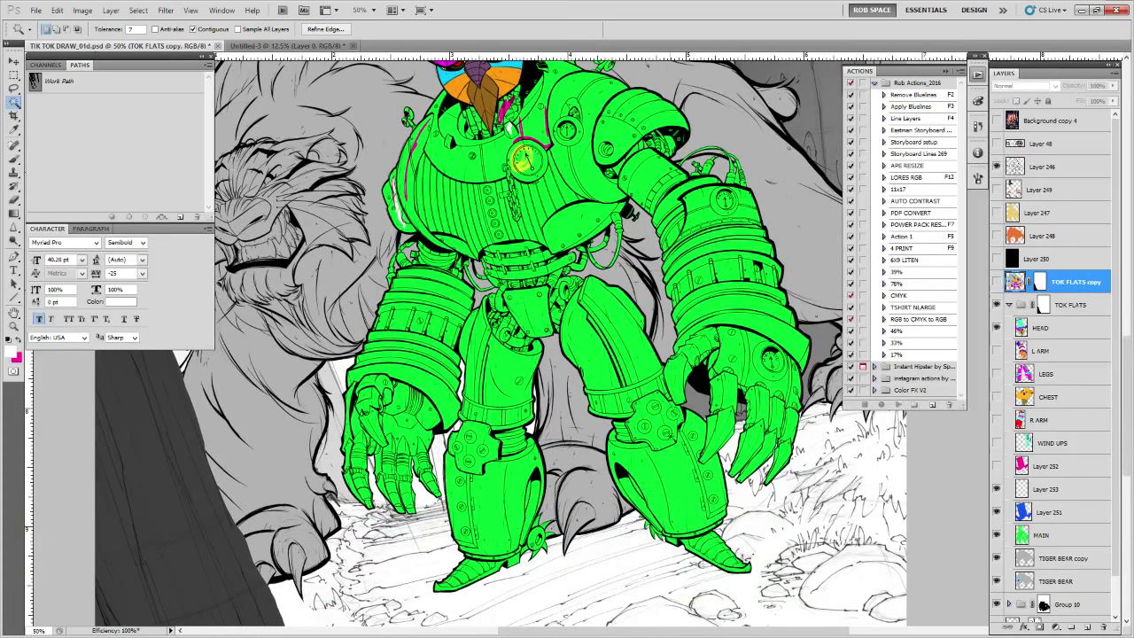
pyautogui.press('z')
pyautogui.click(643, 406)
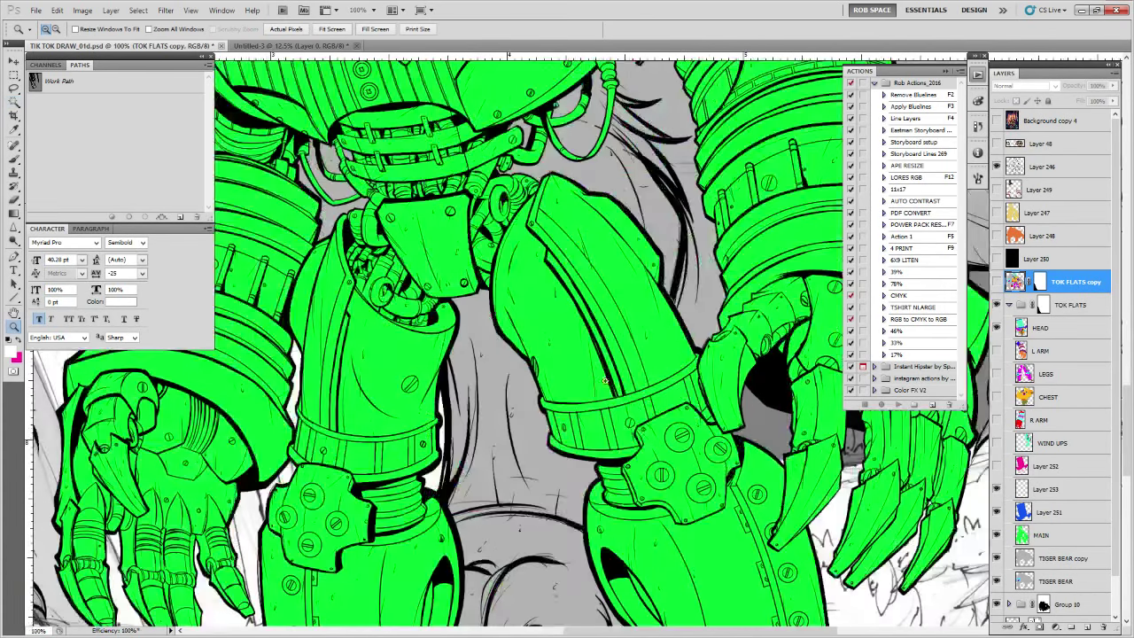
pyautogui.click(995, 282)
# Select the grey outer thigh panel with the Magic Wand and add the magenta thigh to the selection
pyautogui.press('w')
pyautogui.click(645, 347)
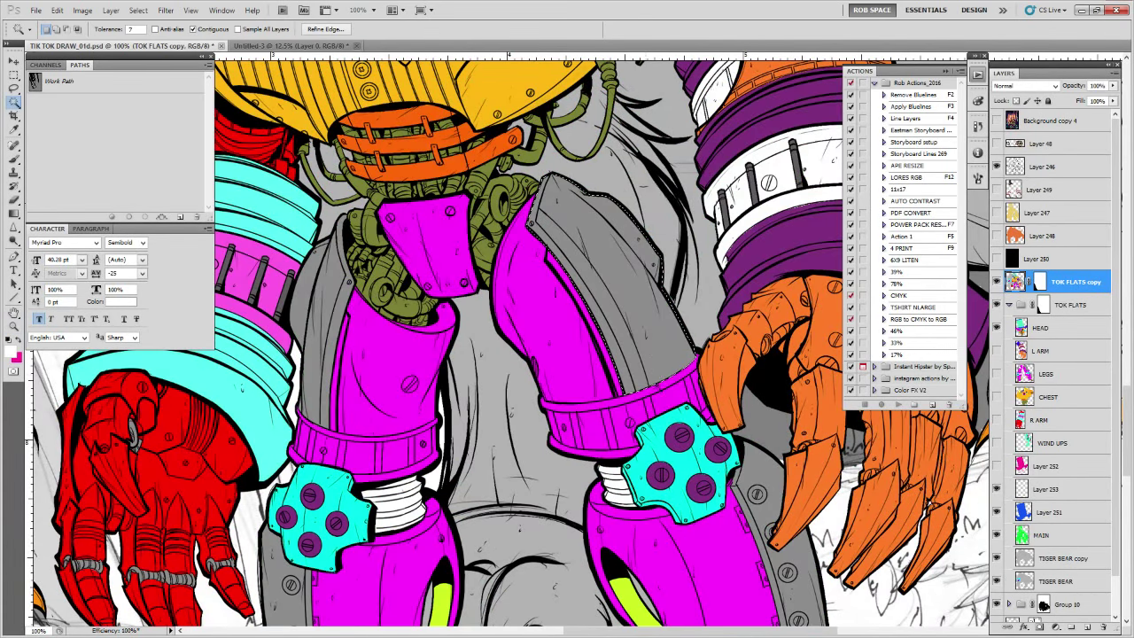
pyautogui.keyDown('shift'); pyautogui.click(650, 389); pyautogui.keyUp('shift')
pyautogui.moveTo(639, 328); pyautogui.dragTo(644, 373)
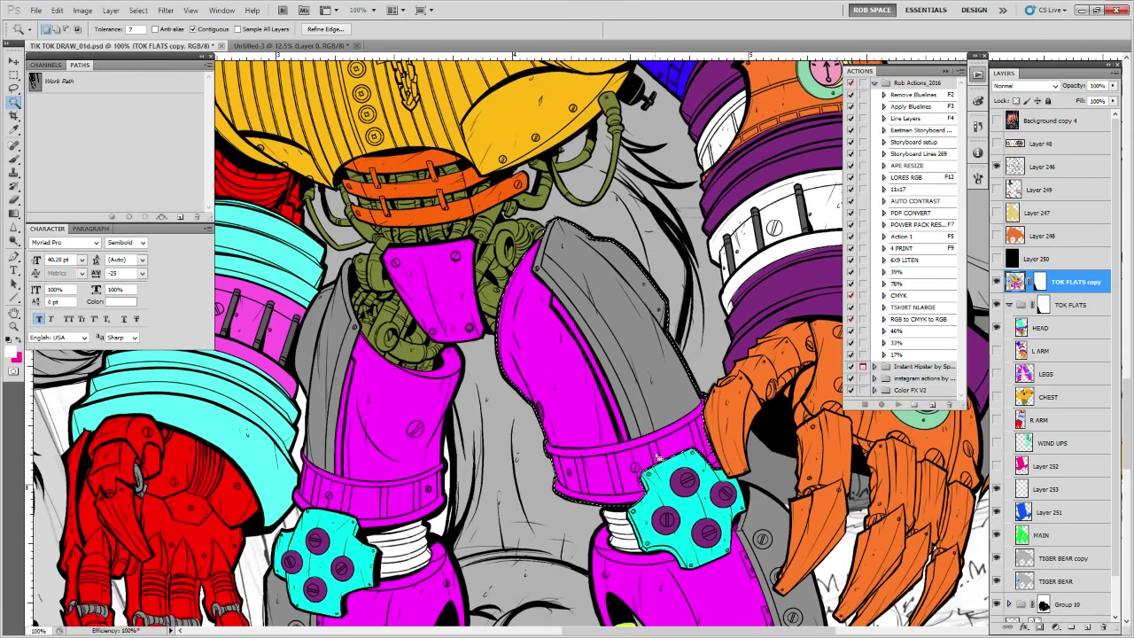
# Add the cream crescent and green ring of the upper forearm gauge to the Magic Wand selection
pyautogui.moveTo(656, 231); pyautogui.dragTo(581, 382)
pyautogui.press('z')
pyautogui.click(728, 447)
pyautogui.click(728, 447)
pyautogui.press('w')
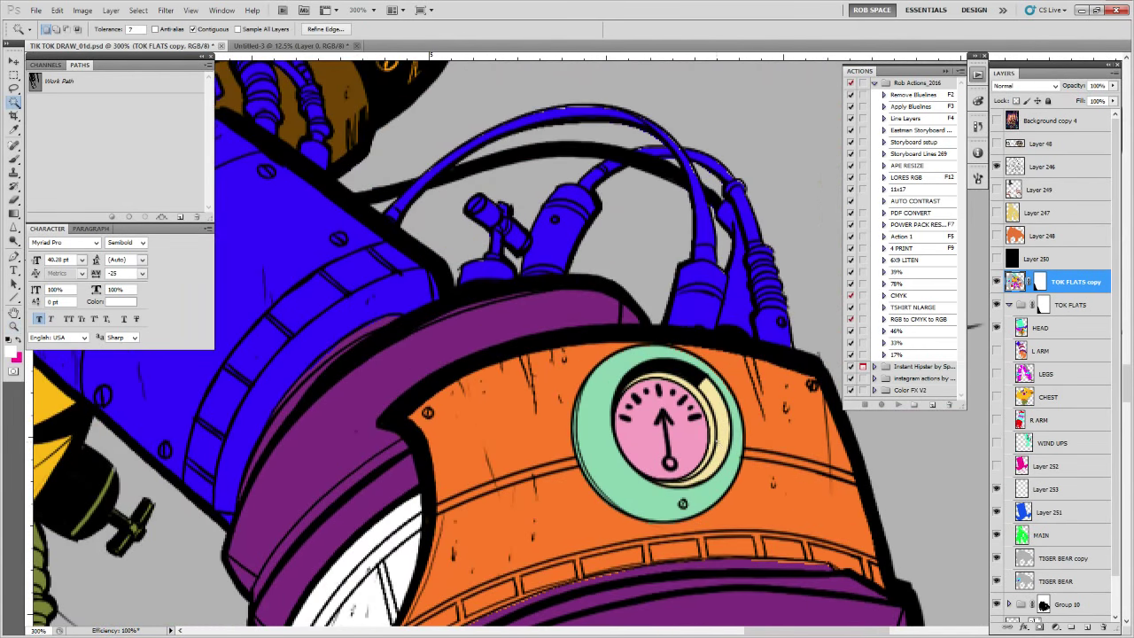
pyautogui.click(722, 439)
pyautogui.keyDown('shift'); pyautogui.click(708, 469); pyautogui.keyUp('shift')
pyautogui.keyDown('shift'); pyautogui.click(705, 487); pyautogui.keyUp('shift')
# Brush white onto the links of the chain hanging below the large chest gauge
pyautogui.press('z')
pyautogui.scroll(-4, 696, 444)
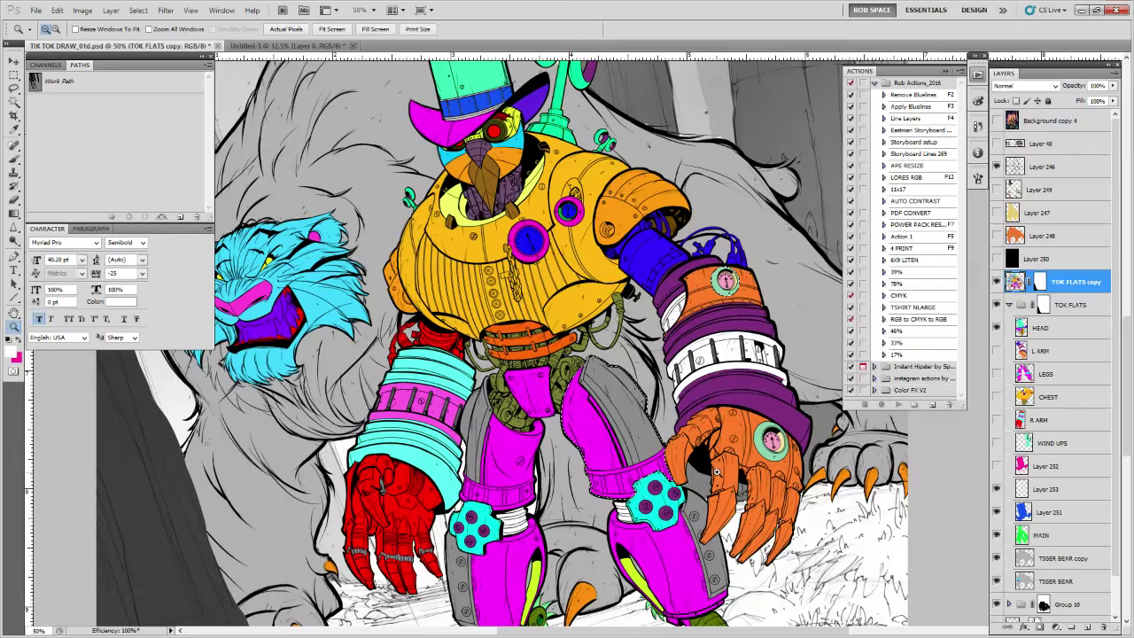
pyautogui.moveTo(816, 496); pyautogui.dragTo(733, 440)
pyautogui.scroll(-1, 709, 410)
pyautogui.scroll(1, 708, 410)
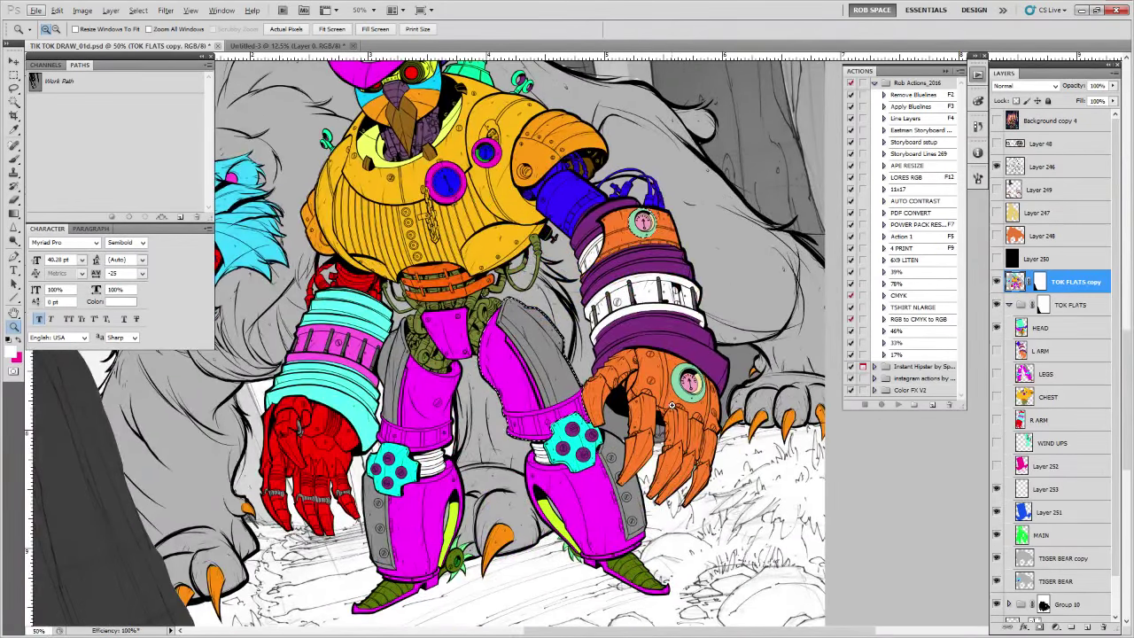
pyautogui.scroll(-2, 673, 408)
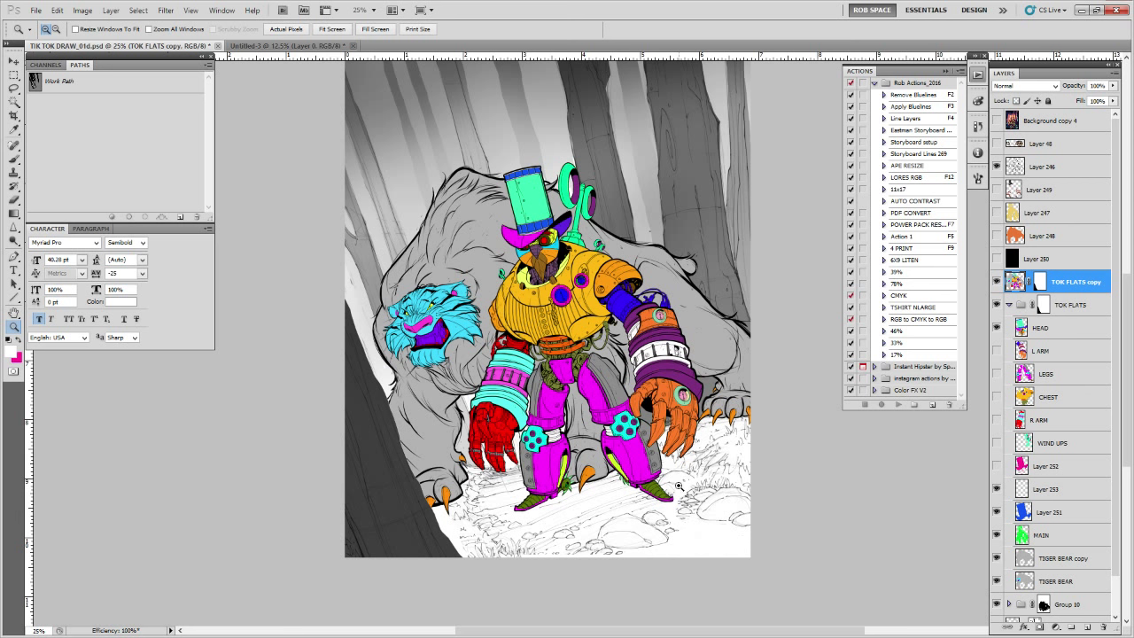
pyautogui.moveTo(558, 303); pyautogui.dragTo(558, 303)
pyautogui.press('b')
pyautogui.moveTo(450, 216)
pyautogui.mouseDown()
pyautogui.moveTo(438, 292)
pyautogui.moveTo(468, 333)
pyautogui.moveTo(465, 375)
pyautogui.moveTo(481, 379)
pyautogui.moveTo(491, 418)
pyautogui.mouseUp()
pyautogui.moveTo(486, 389)
pyautogui.mouseDown()
pyautogui.moveTo(491, 249)
pyautogui.moveTo(496, 324)
pyautogui.moveTo(514, 359)
pyautogui.moveTo(496, 397)
pyautogui.moveTo(464, 341)
pyautogui.moveTo(463, 307)
pyautogui.moveTo(498, 452)
pyautogui.moveTo(519, 381)
pyautogui.mouseUp()
pyautogui.moveTo(508, 235); pyautogui.dragTo(519, 351)
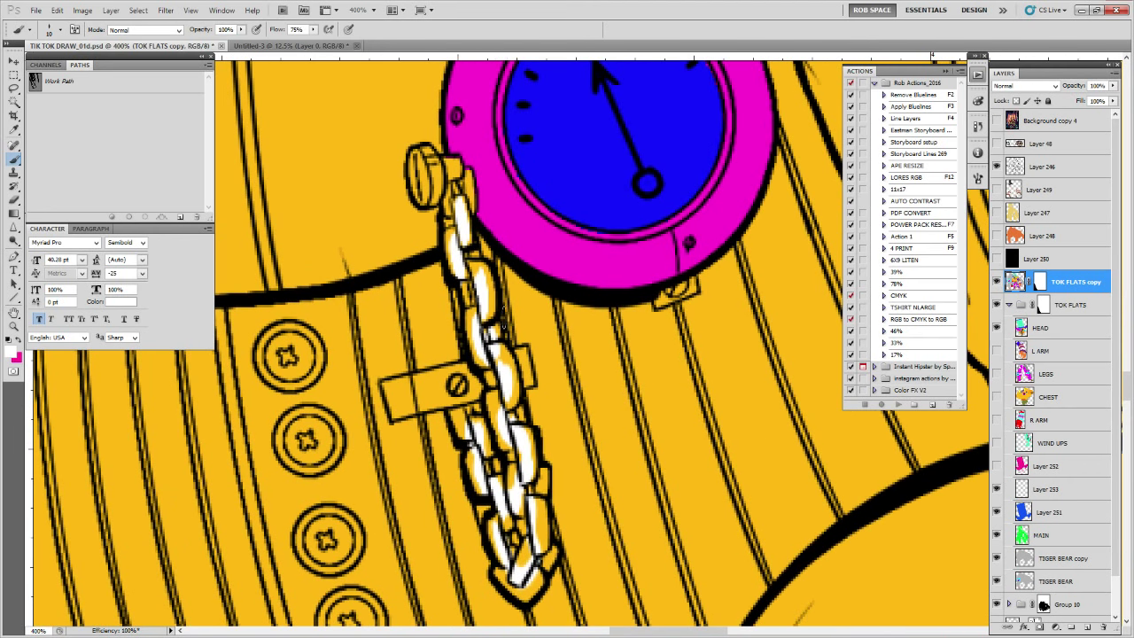
# Examine the flat colours across the whole robot and up close around the collar, face and hat brim
pyautogui.press('z')
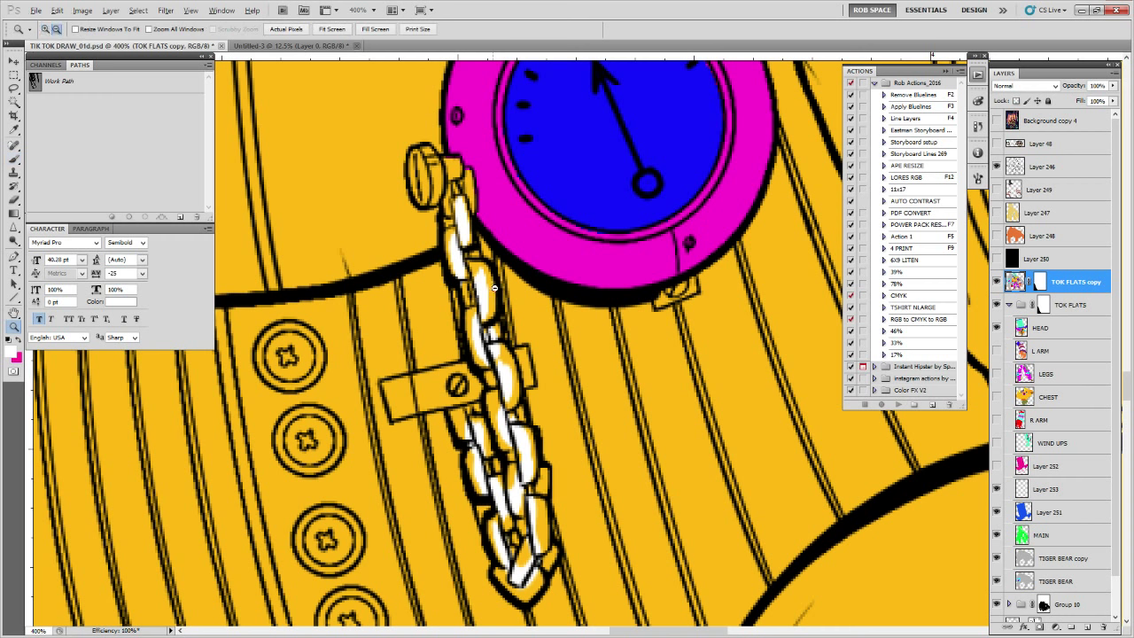
pyautogui.keyDown('alt'); pyautogui.click(494, 296); pyautogui.keyUp('alt')
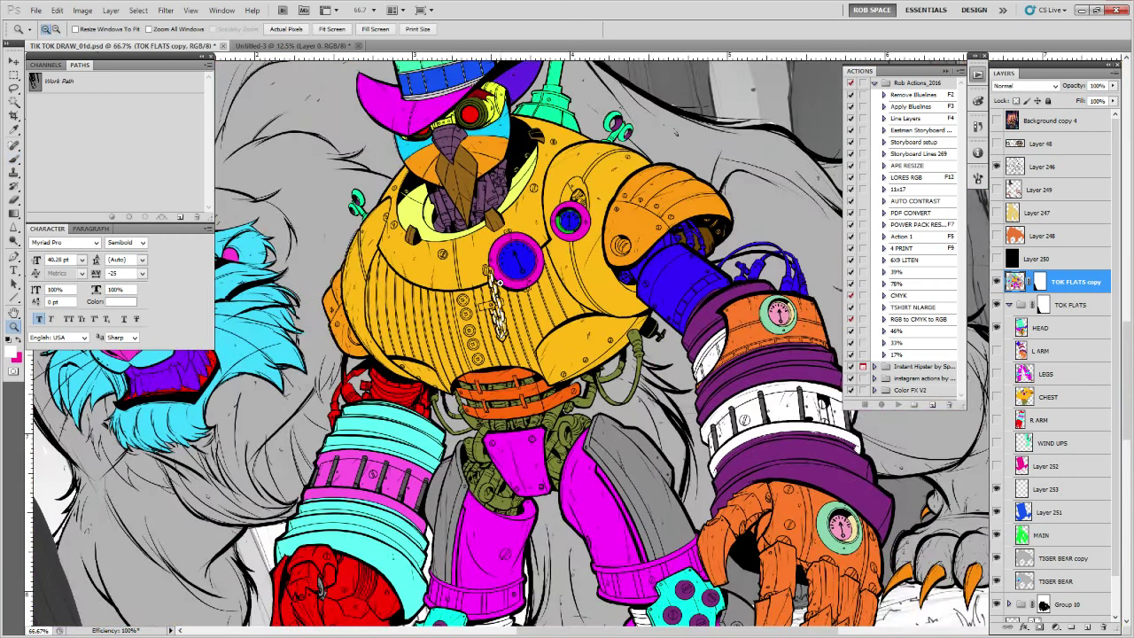
pyautogui.keyDown('alt'); pyautogui.click(502, 282); pyautogui.keyUp('alt')
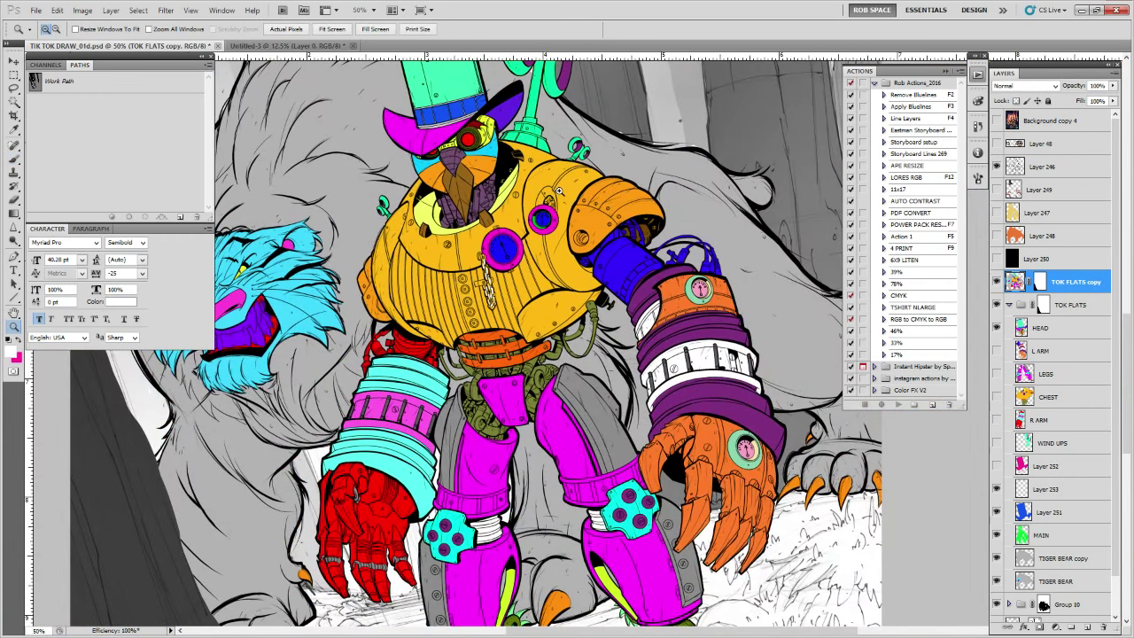
pyautogui.moveTo(559, 190); pyautogui.dragTo(560, 244)
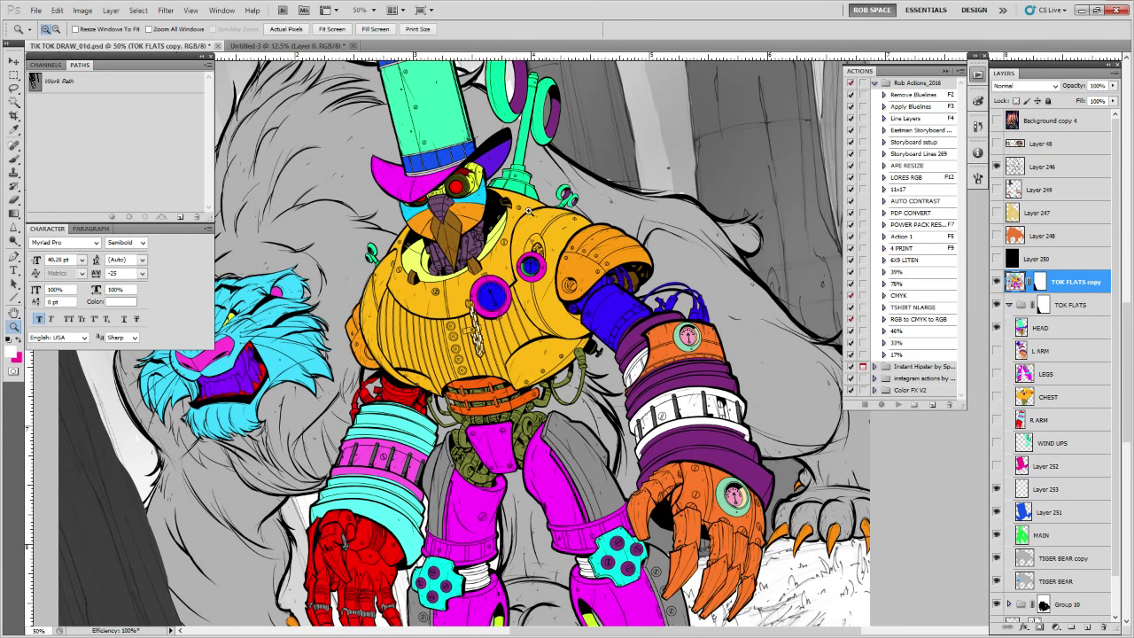
pyautogui.click(517, 232)
pyautogui.click(516, 232)
pyautogui.click(516, 232)
pyautogui.click(516, 232)
pyautogui.press('b')
pyautogui.moveTo(494, 237)
pyautogui.mouseDown()
pyautogui.moveTo(662, 411)
pyautogui.moveTo(696, 428)
pyautogui.mouseUp()
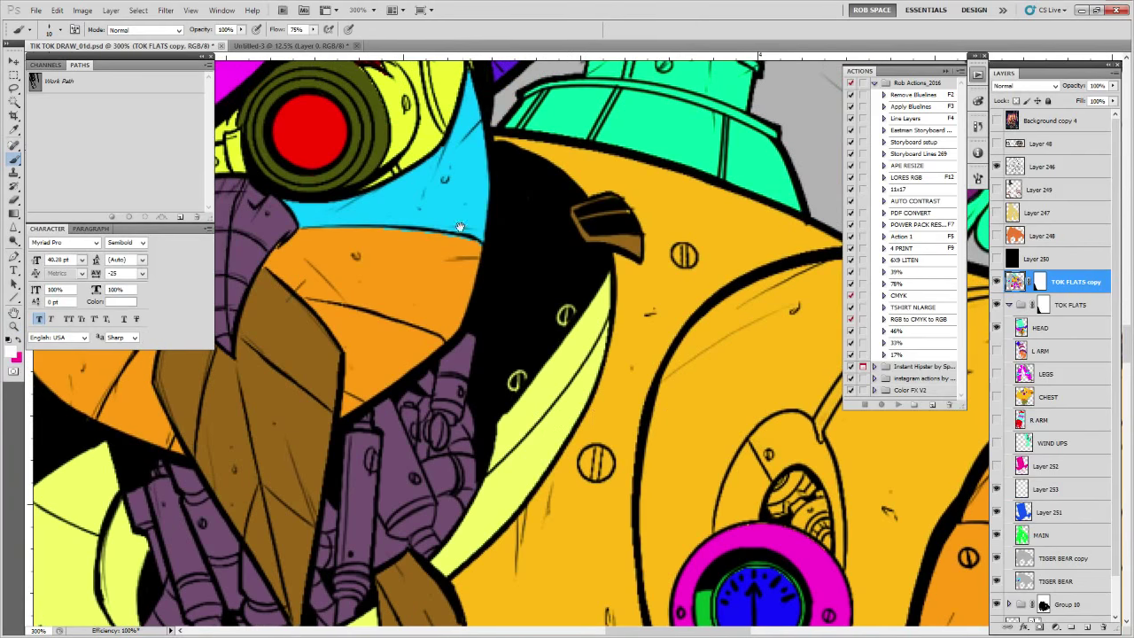
pyautogui.moveTo(461, 227); pyautogui.dragTo(626, 582)
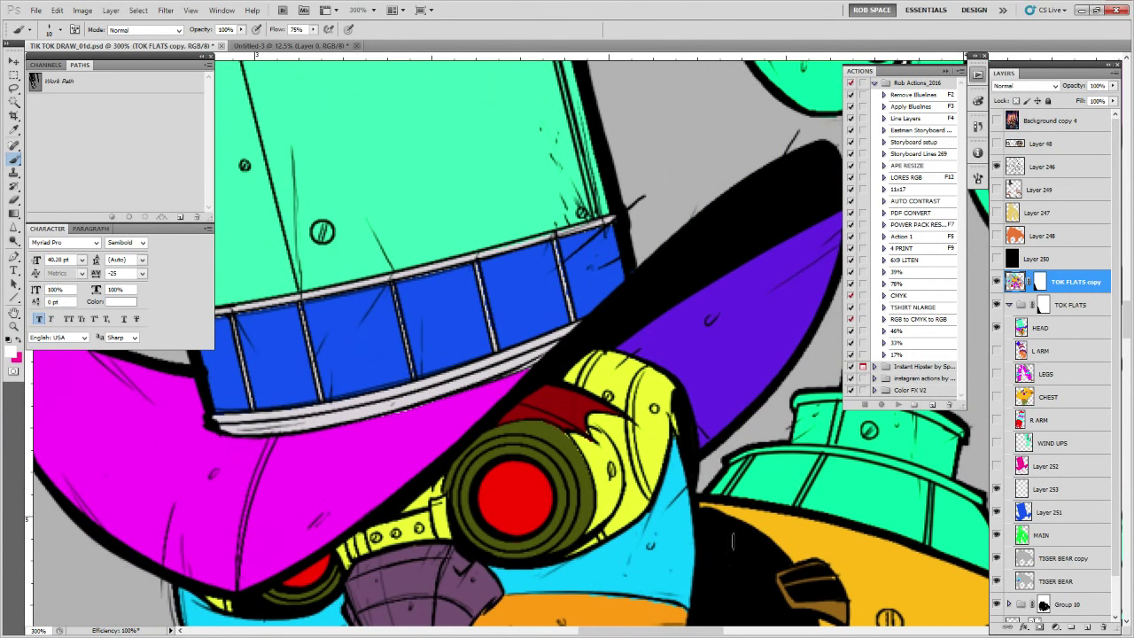
pyautogui.press('z')
pyautogui.scroll(-5, 648, 324)
pyautogui.moveTo(647, 323); pyautogui.dragTo(608, 261)
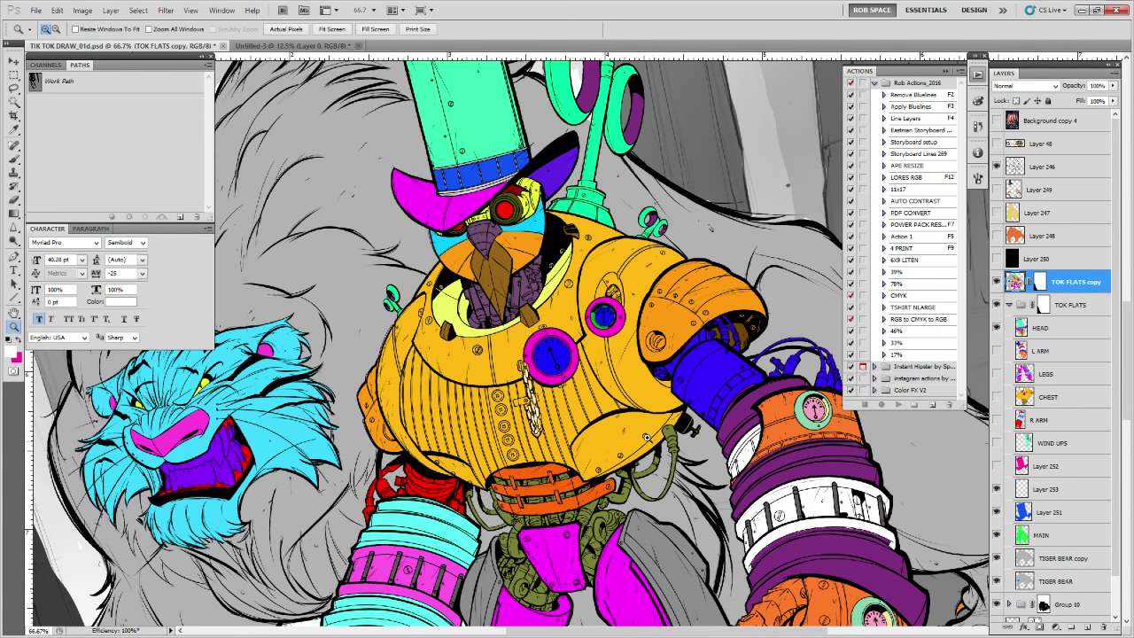
# Try brushing white onto the slotted screw beside the brown collar tab, and undo the strokes
pyautogui.scroll(8, 647, 438)
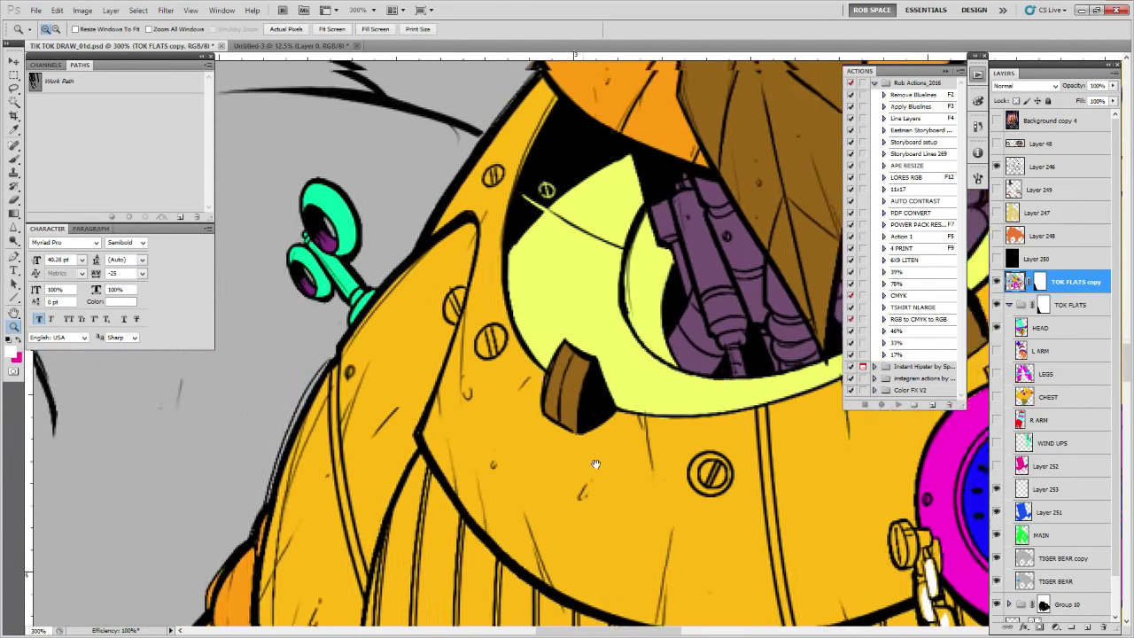
pyautogui.moveTo(596, 463); pyautogui.dragTo(614, 539)
pyautogui.press('b')
pyautogui.moveTo(514, 402)
pyautogui.mouseDown()
pyautogui.moveTo(503, 423)
pyautogui.moveTo(516, 424)
pyautogui.mouseUp()
pyautogui.moveTo(481, 372); pyautogui.dragTo(473, 395)
pyautogui.moveTo(590, 438); pyautogui.dragTo(586, 452)
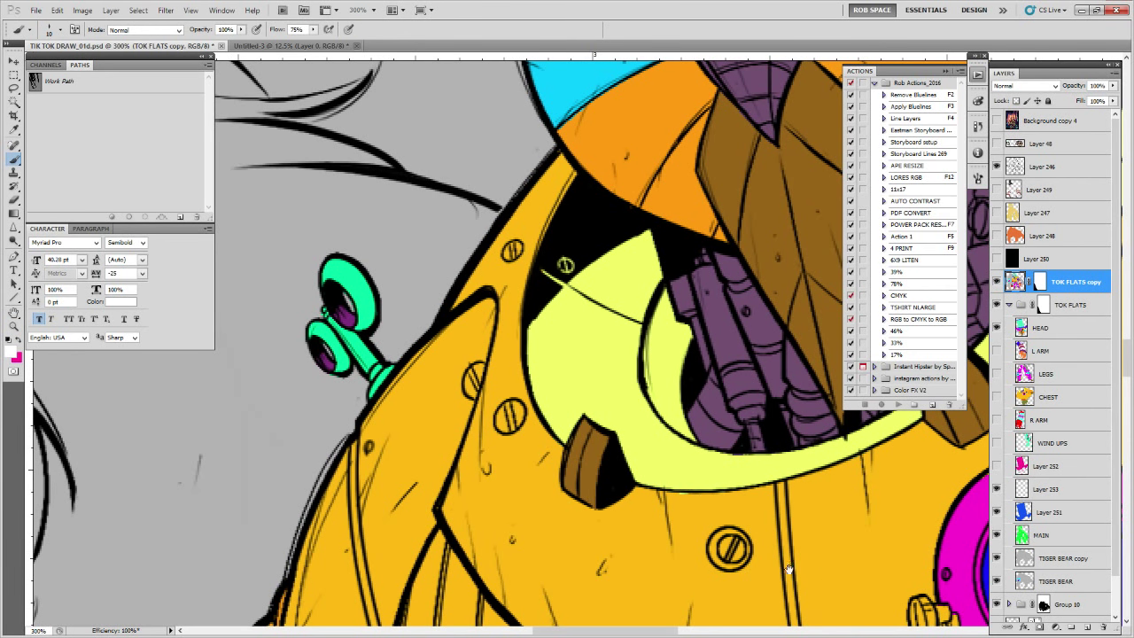
pyautogui.moveTo(788, 568)
pyautogui.mouseDown()
pyautogui.moveTo(566, 416)
pyautogui.moveTo(527, 447)
pyautogui.moveTo(664, 544)
pyautogui.mouseUp()
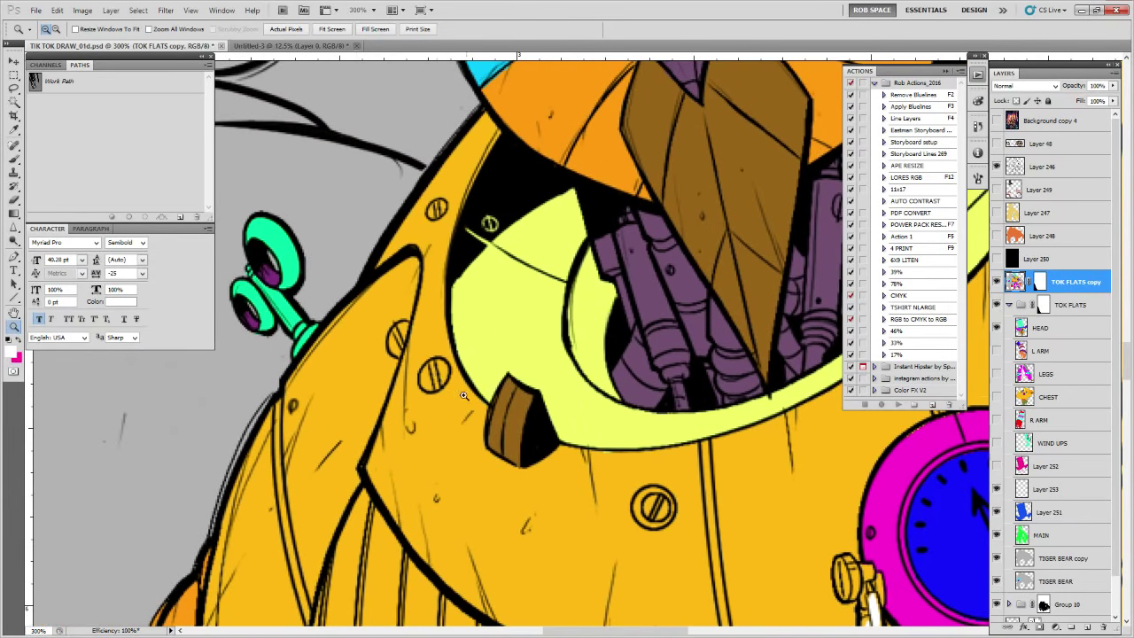
pyautogui.press('w')
pyautogui.click(440, 377)
pyautogui.hotkey('ctrl', 'd')
pyautogui.press('b')
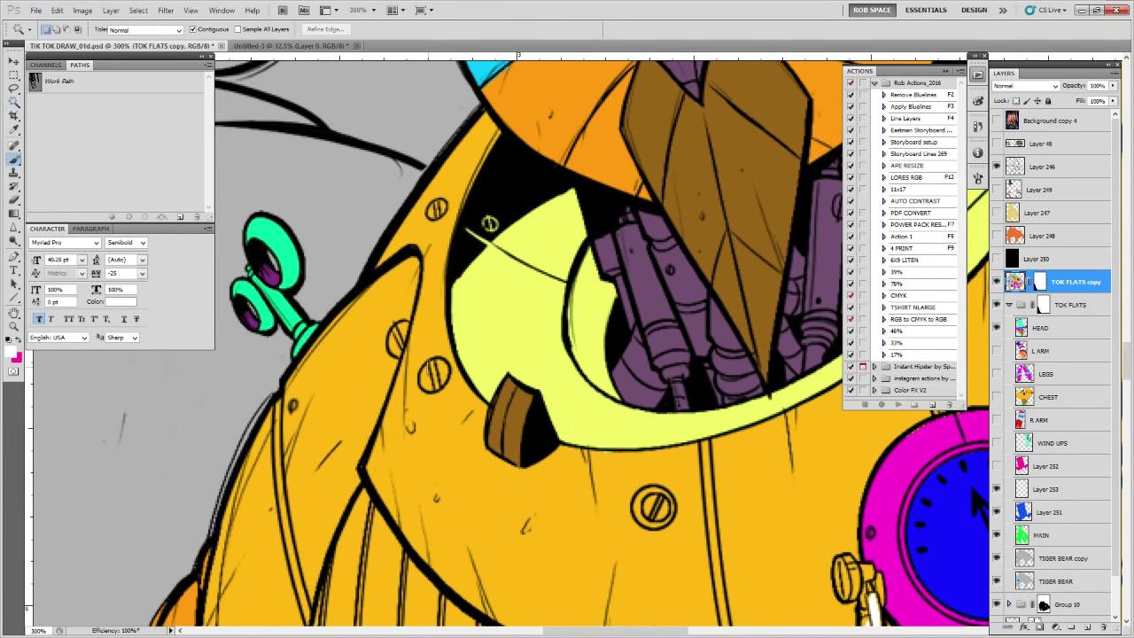
pyautogui.moveTo(434, 363); pyautogui.dragTo(434, 384)
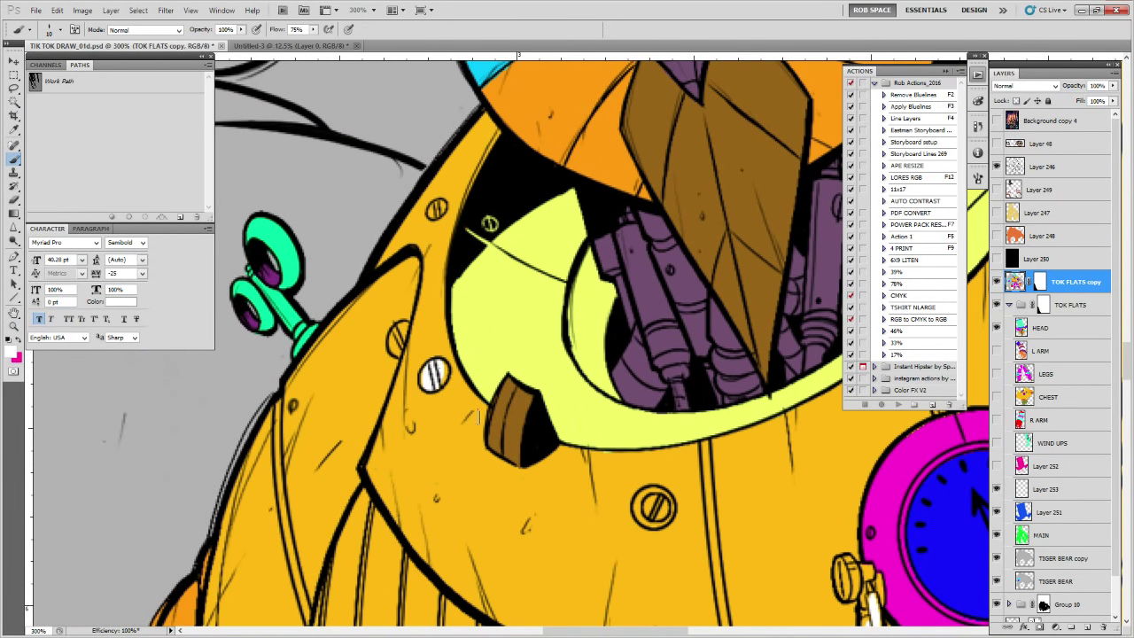
pyautogui.hotkey('ctrl', 'alt', 'z')
pyautogui.hotkey('ctrl', 'alt', 'z')
# Select the yellow-orange chest plate around the collar with the Magic Wand, and clear the selection
pyautogui.press('w')
pyautogui.click(443, 392)
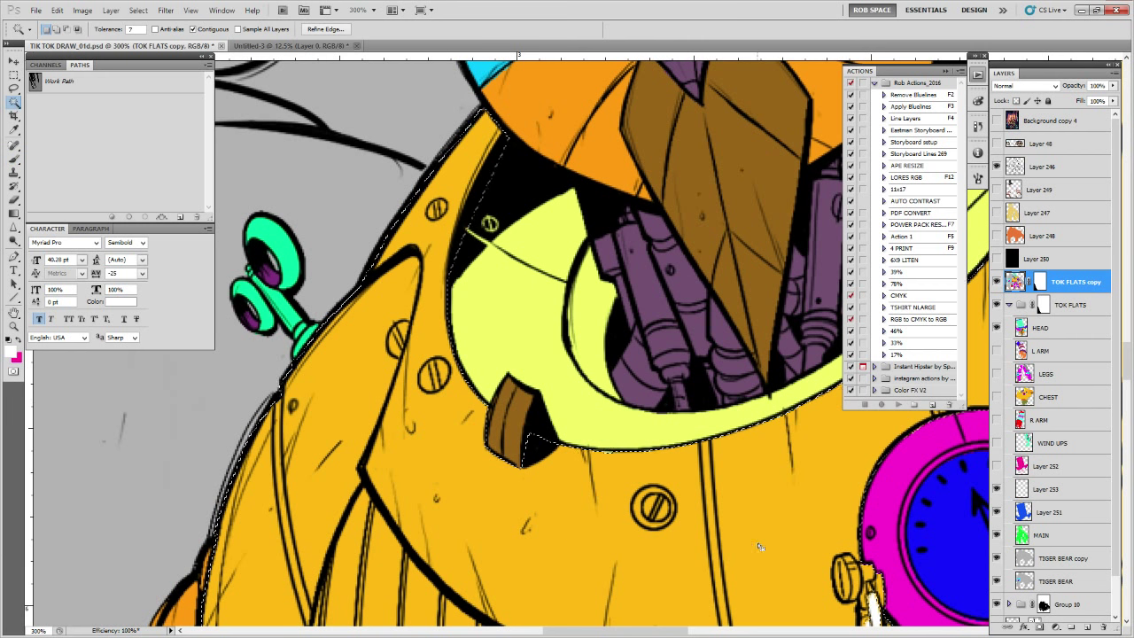
pyautogui.moveTo(771, 537); pyautogui.dragTo(645, 393)
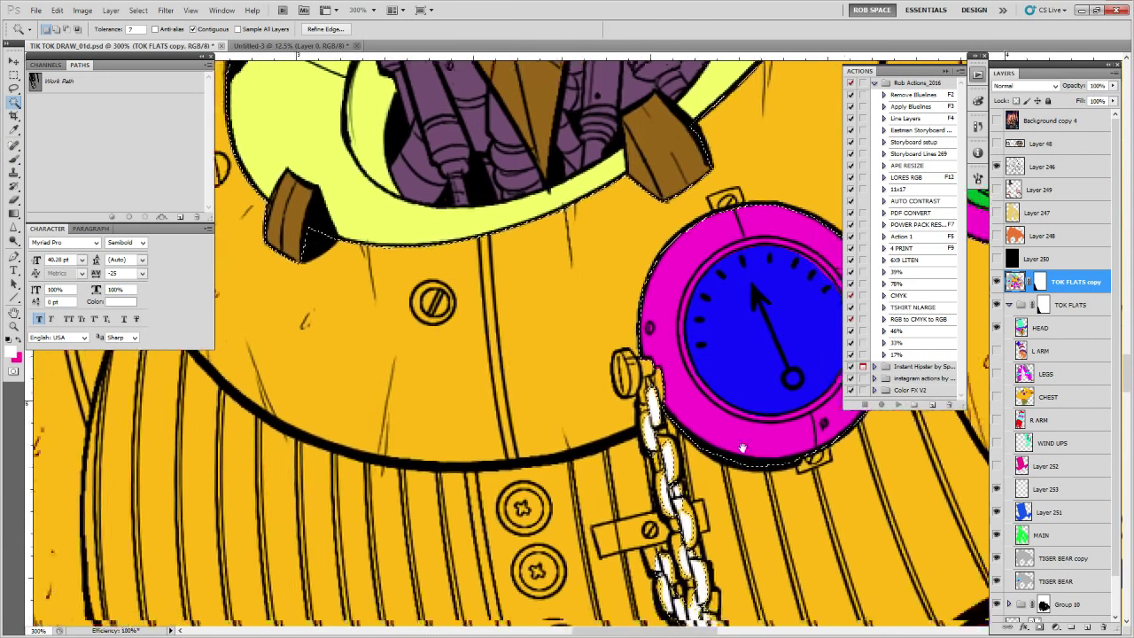
pyautogui.moveTo(742, 448); pyautogui.dragTo(637, 276)
pyautogui.hotkey('ctrl', 'd')
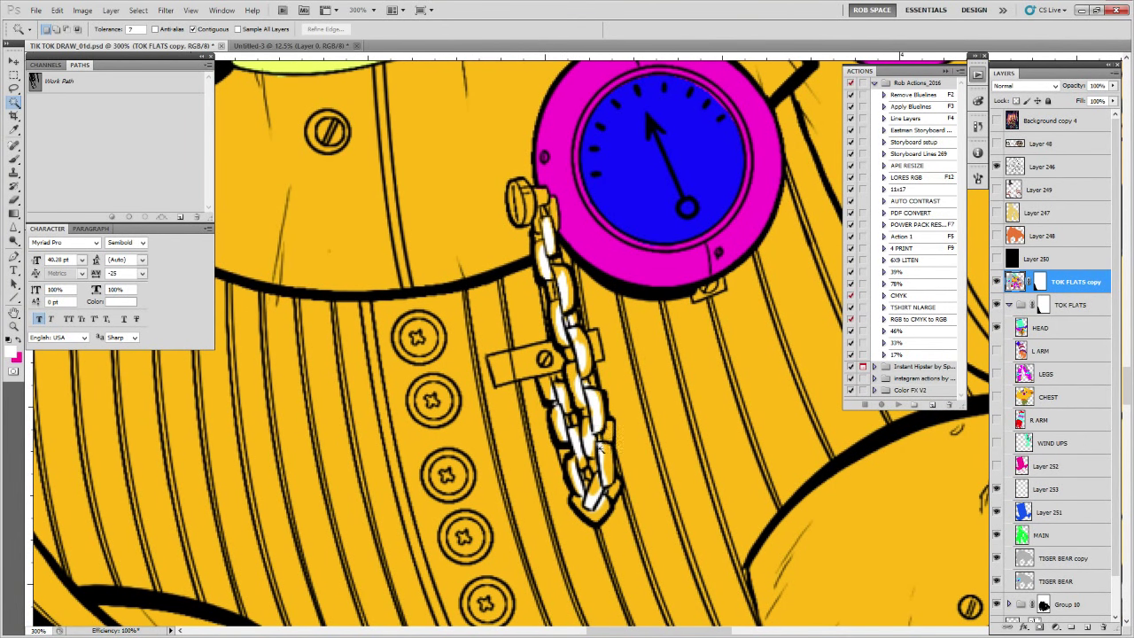
# Add a new layer above TOK FLATS copy, reset the brush colour to black and set the layer opacity to 29%
pyautogui.press('b')
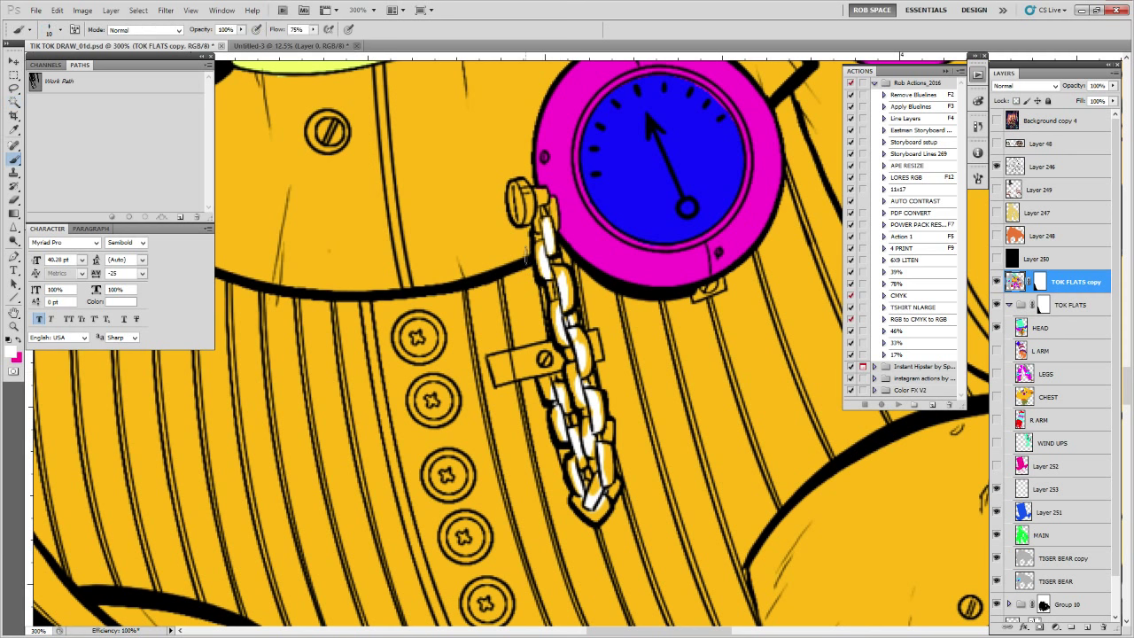
pyautogui.click(1087, 626)
pyautogui.press('d')
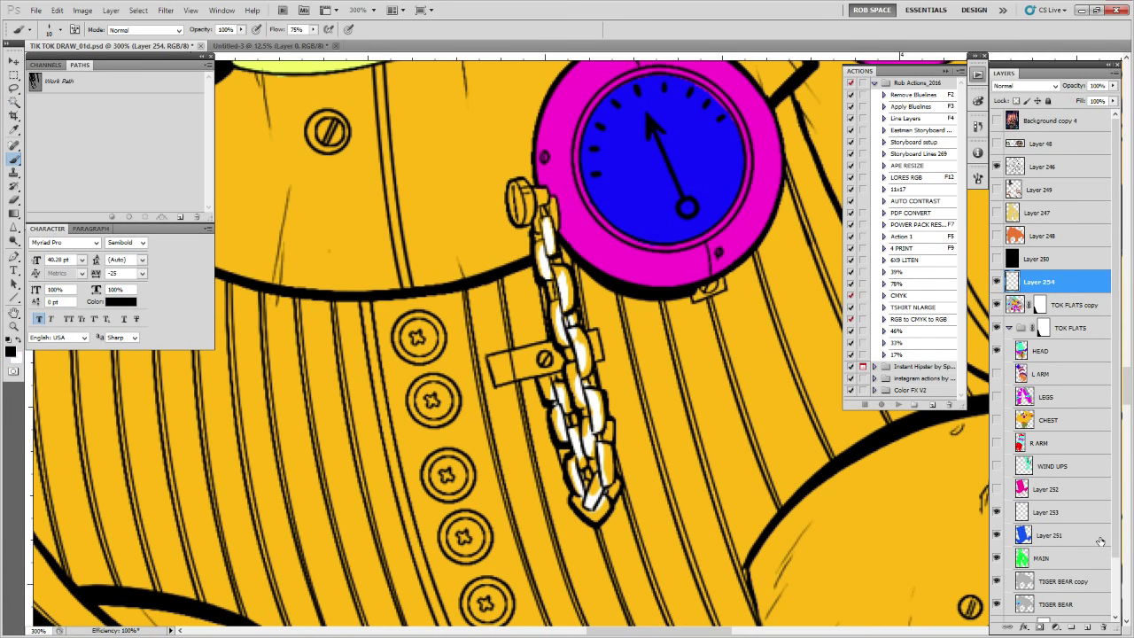
pyautogui.click(1112, 85)
pyautogui.moveTo(1087, 99); pyautogui.dragTo(1072, 101)
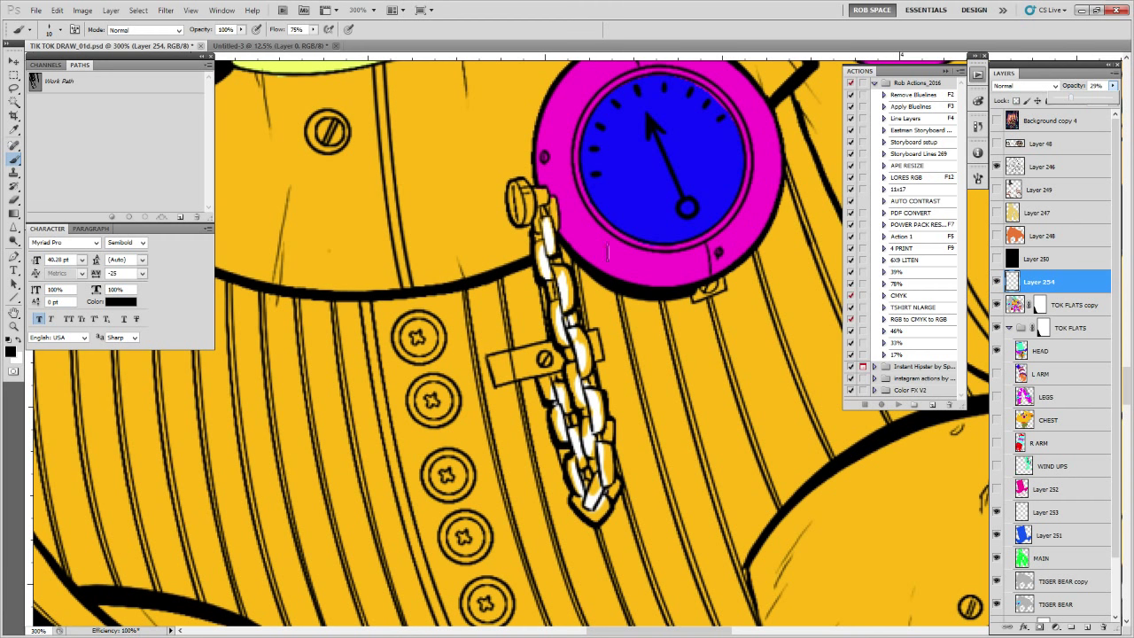
# Brush black shadows along both sides and the lower links of the chest chain on the 29% opacity layer
pyautogui.moveTo(524, 228); pyautogui.dragTo(543, 345)
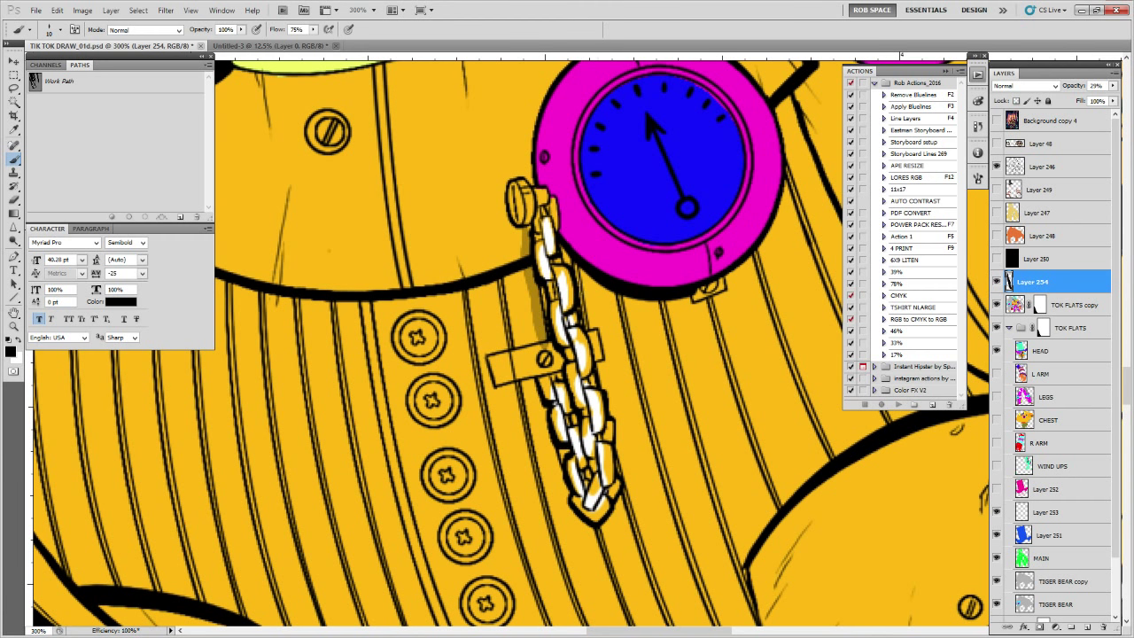
pyautogui.moveTo(581, 278)
pyautogui.mouseDown()
pyautogui.moveTo(620, 492)
pyautogui.moveTo(586, 533)
pyautogui.moveTo(568, 514)
pyautogui.moveTo(582, 468)
pyautogui.moveTo(563, 387)
pyautogui.moveTo(581, 485)
pyautogui.moveTo(558, 397)
pyautogui.moveTo(576, 478)
pyautogui.moveTo(571, 418)
pyautogui.moveTo(558, 470)
pyautogui.moveTo(543, 381)
pyautogui.moveTo(587, 515)
pyautogui.moveTo(555, 356)
pyautogui.moveTo(561, 429)
pyautogui.mouseUp()
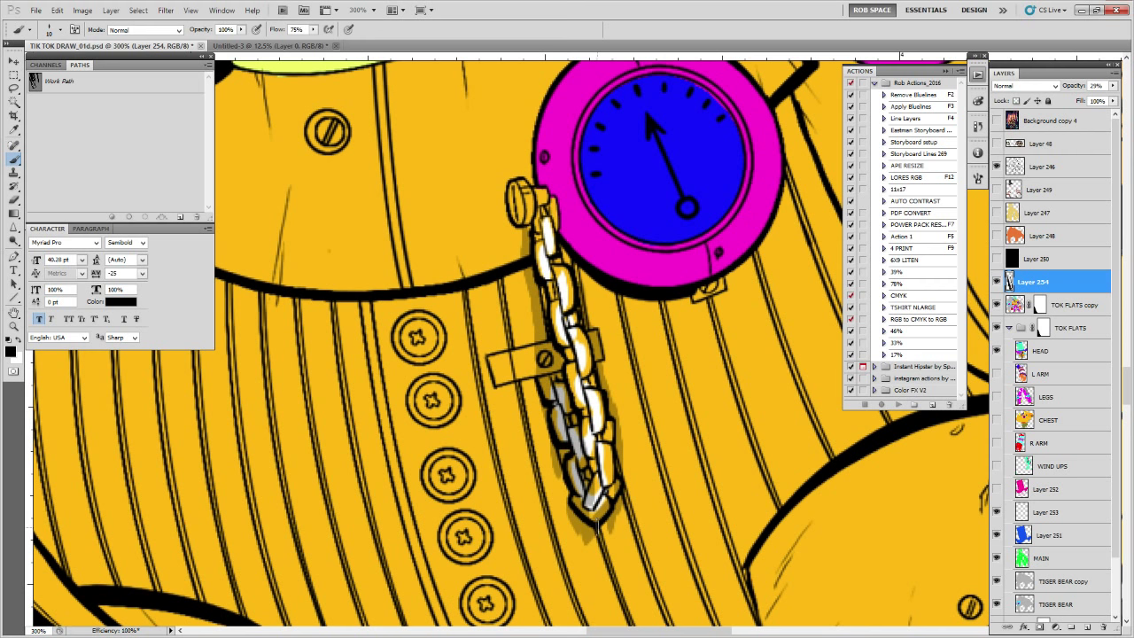
pyautogui.press('space')
pyautogui.moveTo(685, 426); pyautogui.dragTo(642, 504)
# Hide Layer 253 in the TOK FLATS group and make Layer 251 the active layer
pyautogui.press('z')
pyautogui.keyDown('alt'); pyautogui.click(647, 457); pyautogui.keyUp('alt')
pyautogui.keyDown('alt'); pyautogui.click(648, 437); pyautogui.keyUp('alt')
pyautogui.keyDown('alt'); pyautogui.click(680, 452); pyautogui.keyUp('alt')
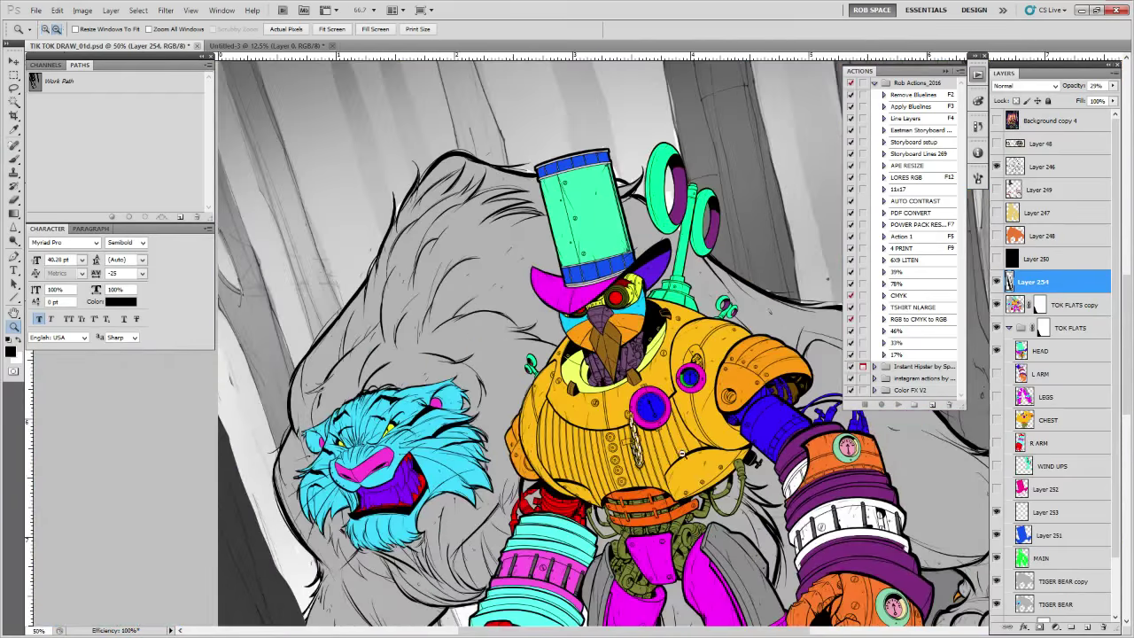
pyautogui.keyDown('alt'); pyautogui.click(708, 495); pyautogui.keyUp('alt')
pyautogui.moveTo(743, 496); pyautogui.dragTo(664, 350)
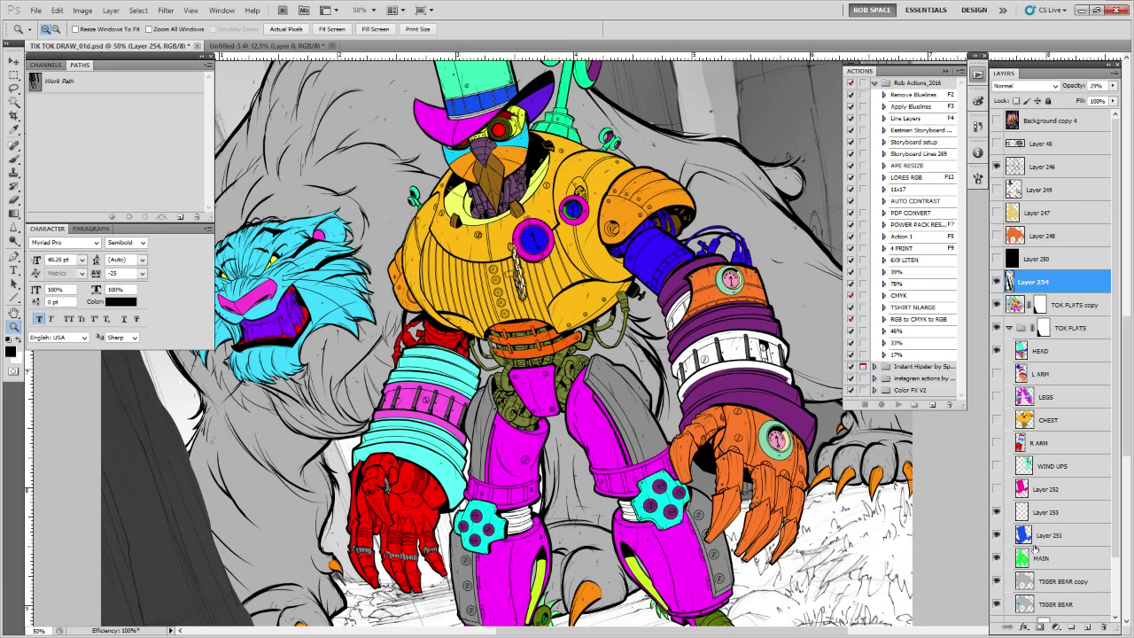
pyautogui.moveTo(1116, 449); pyautogui.dragTo(1114, 512)
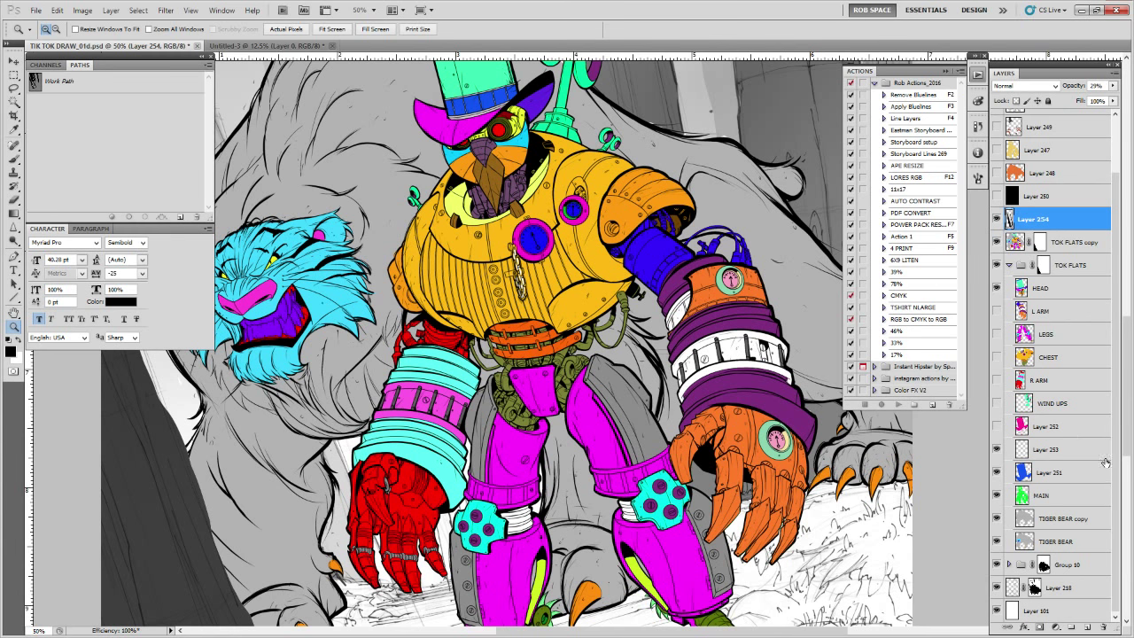
pyautogui.click(1019, 452)
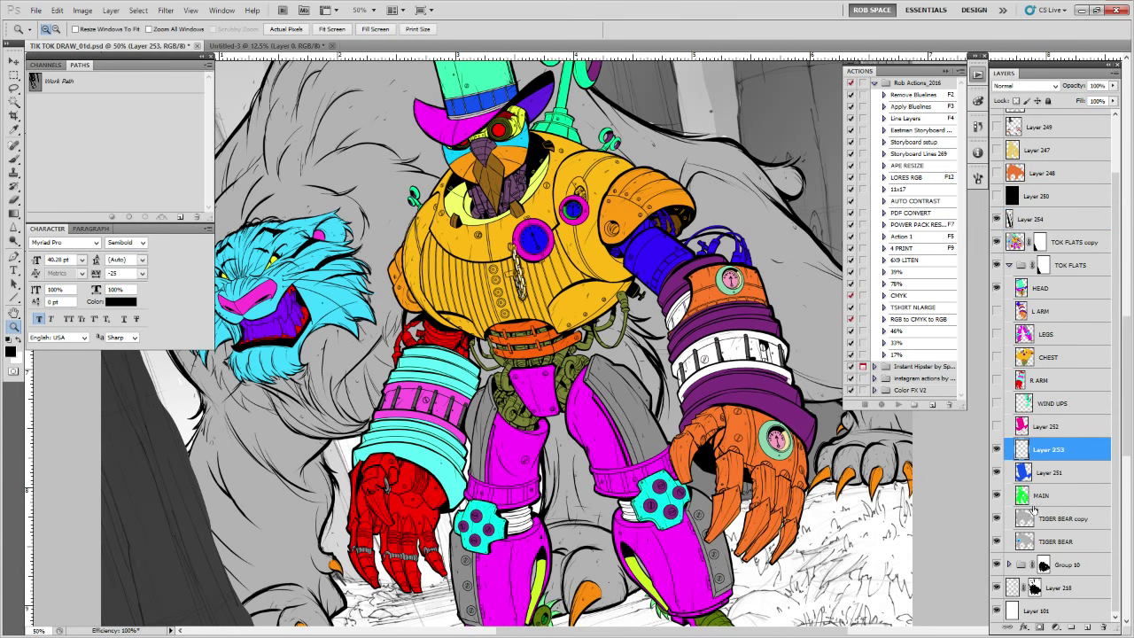
pyautogui.click(1020, 475)
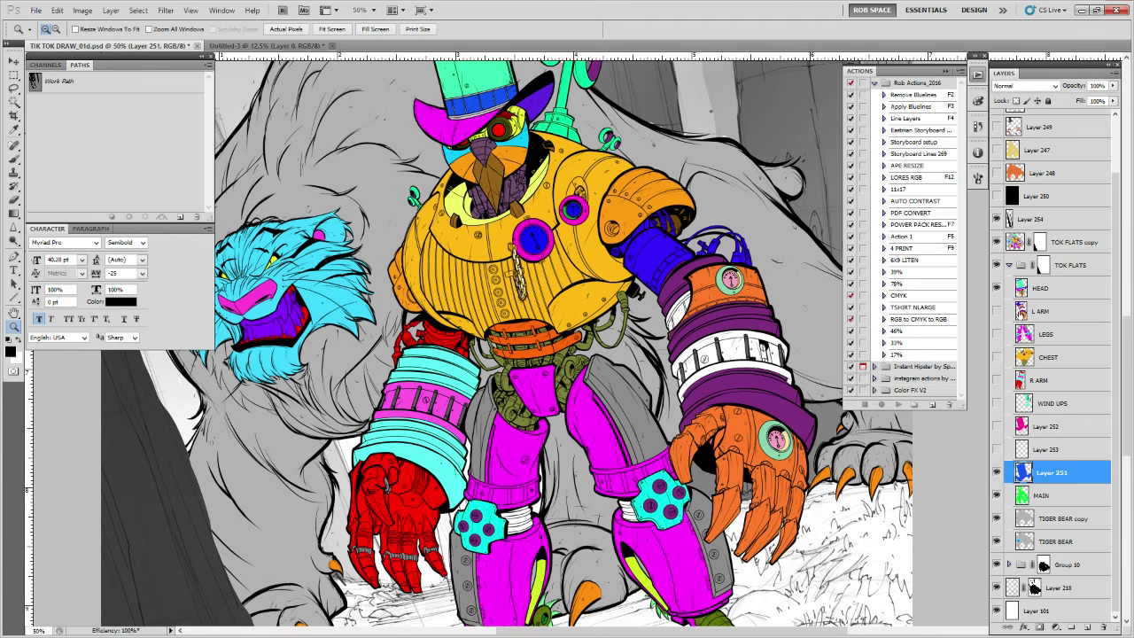
# Make Layer 251 in the TOK FLATS group active again and add a new layer above it
pyautogui.click(1020, 291)
pyautogui.moveTo(750, 346); pyautogui.dragTo(785, 496)
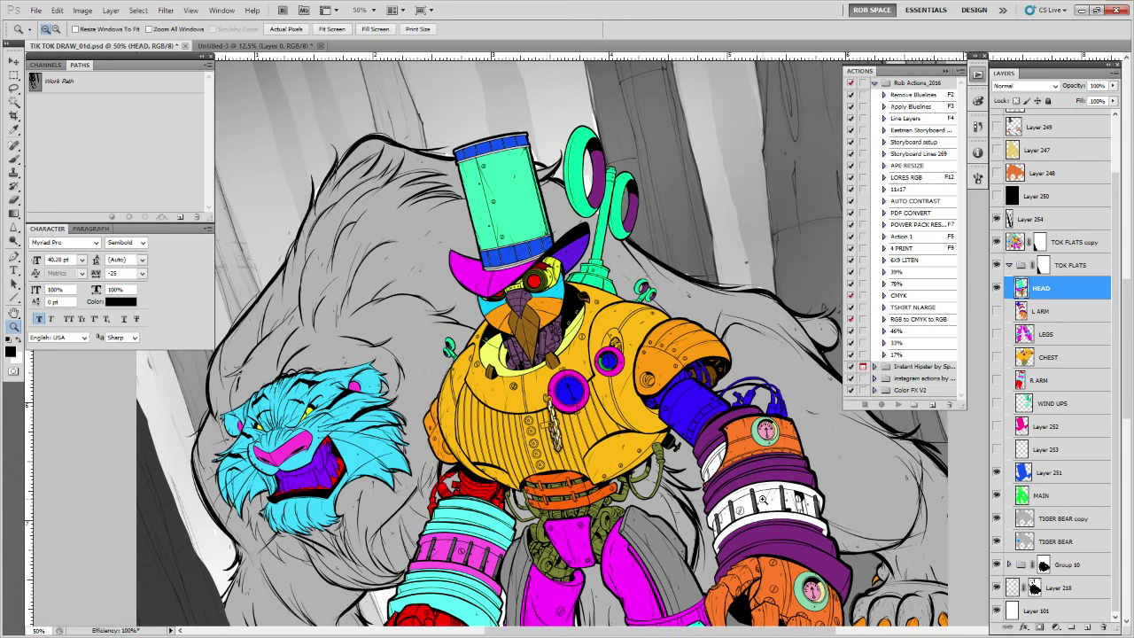
pyautogui.moveTo(763, 499); pyautogui.dragTo(744, 386)
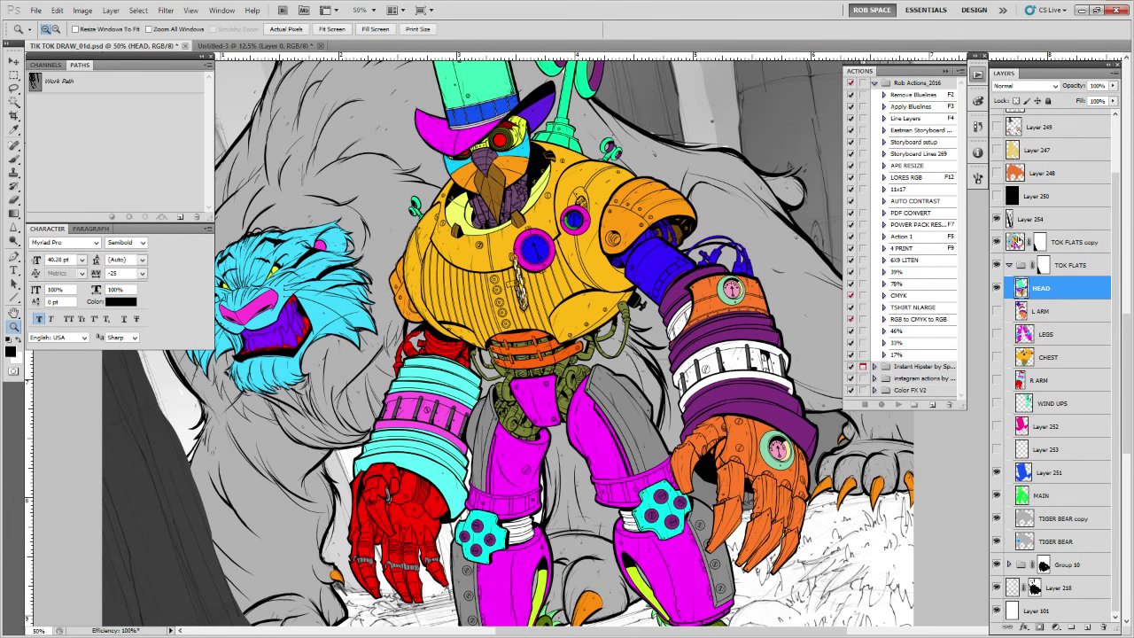
pyautogui.click(1030, 474)
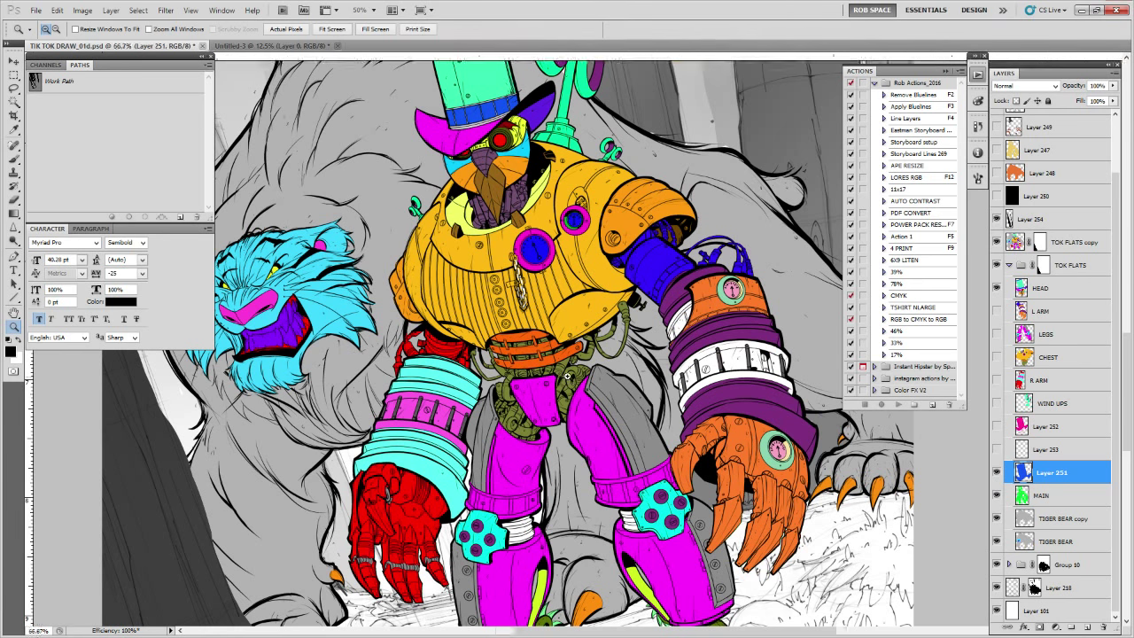
pyautogui.click(571, 379)
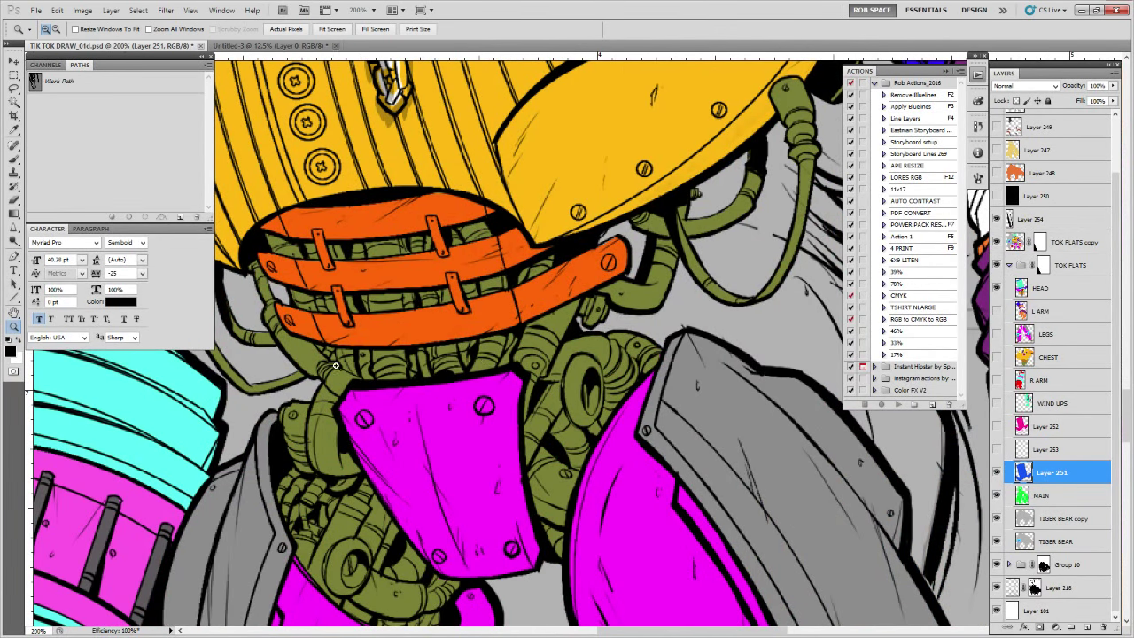
pyautogui.moveTo(342, 519); pyautogui.dragTo(397, 496)
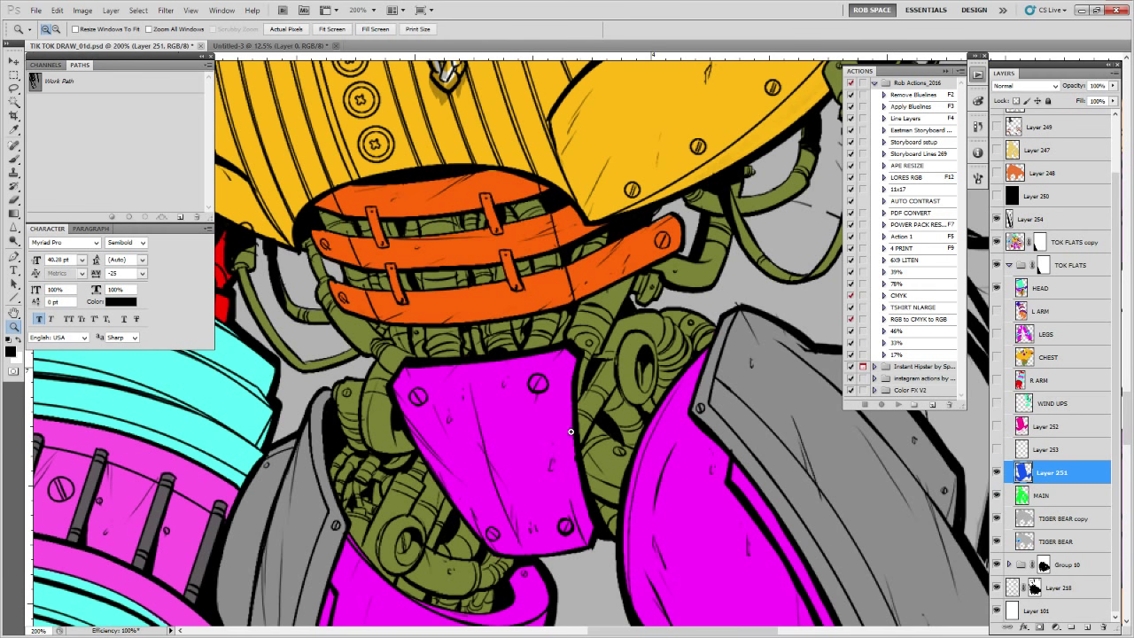
pyautogui.moveTo(579, 346); pyautogui.dragTo(603, 432)
pyautogui.click(1084, 624)
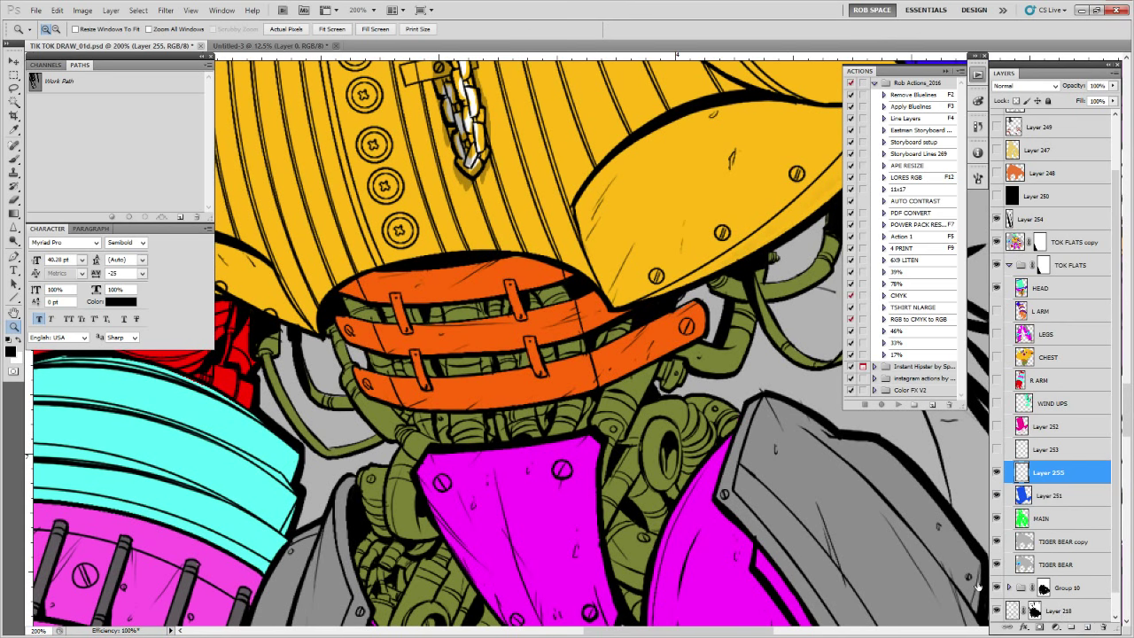
# Brush black dabs on the top chest button, sample the large gauge's magenta rim and dab that colour over them
pyautogui.press('b')
pyautogui.scroll(5, 500, 336)
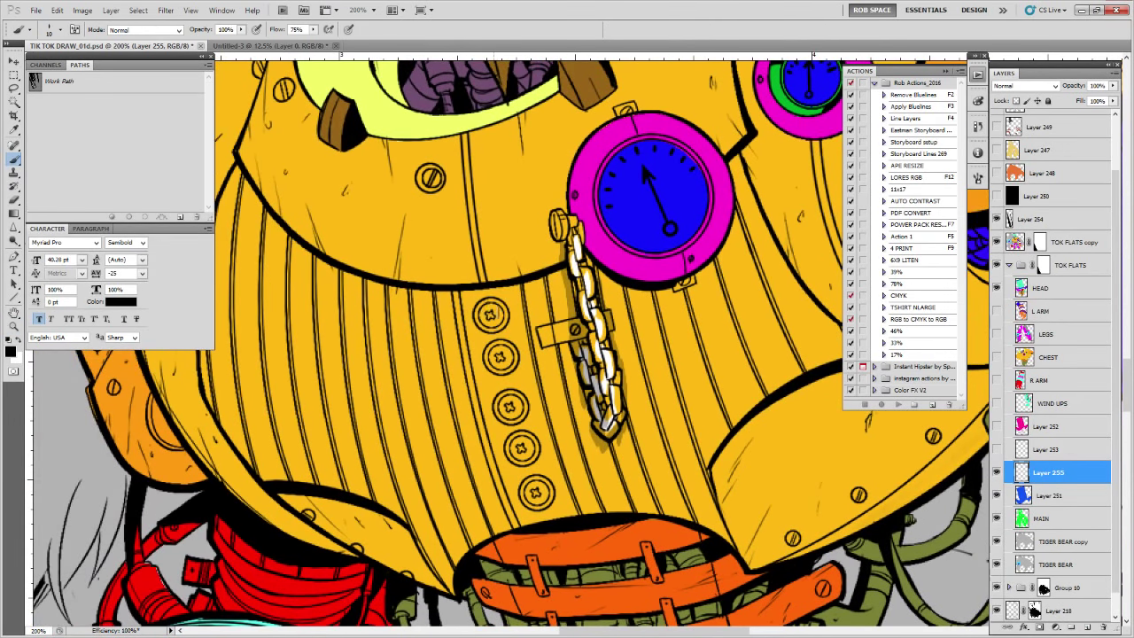
pyautogui.click(493, 314)
pyautogui.click(493, 310)
pyautogui.keyDown('alt'); pyautogui.click(590, 247); pyautogui.keyUp('alt')
pyautogui.click(494, 315)
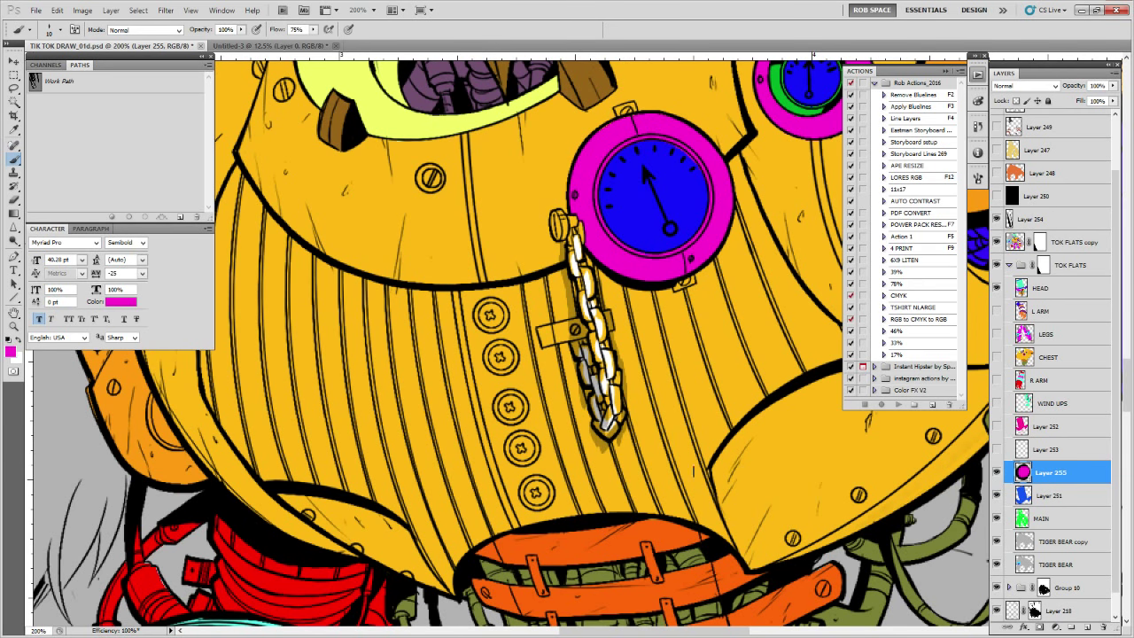
# Examine the robot's head, chest and banded forearm close up, and compare them with the whole figure
pyautogui.moveTo(677, 479); pyautogui.dragTo(675, 490)
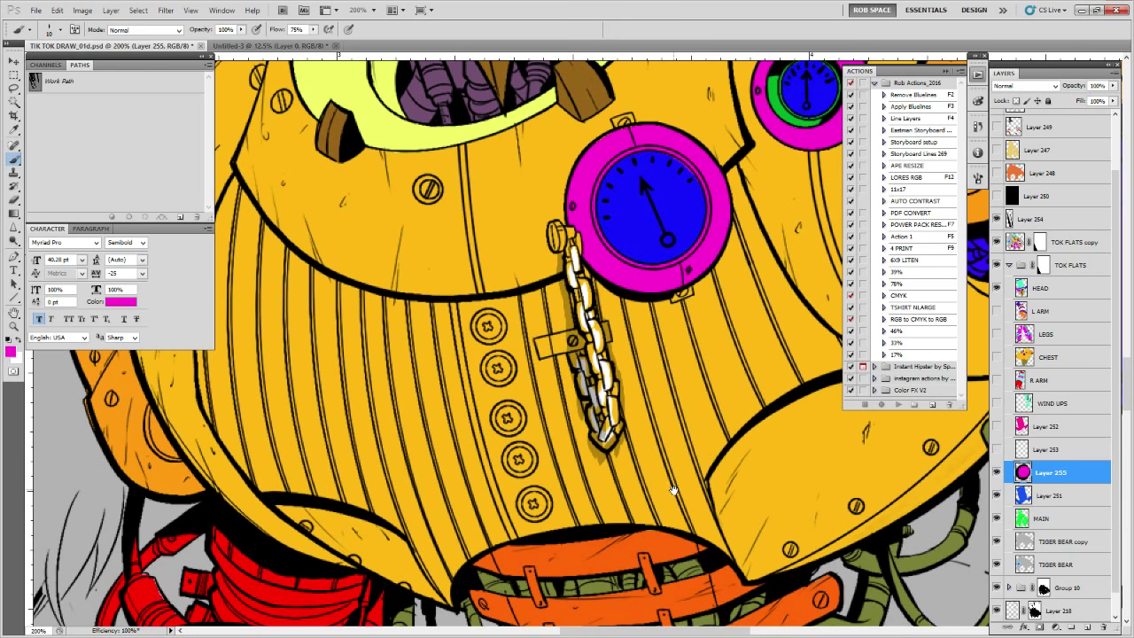
pyautogui.scroll(8, 675, 490)
pyautogui.moveTo(659, 539); pyautogui.dragTo(664, 552)
pyautogui.press('z')
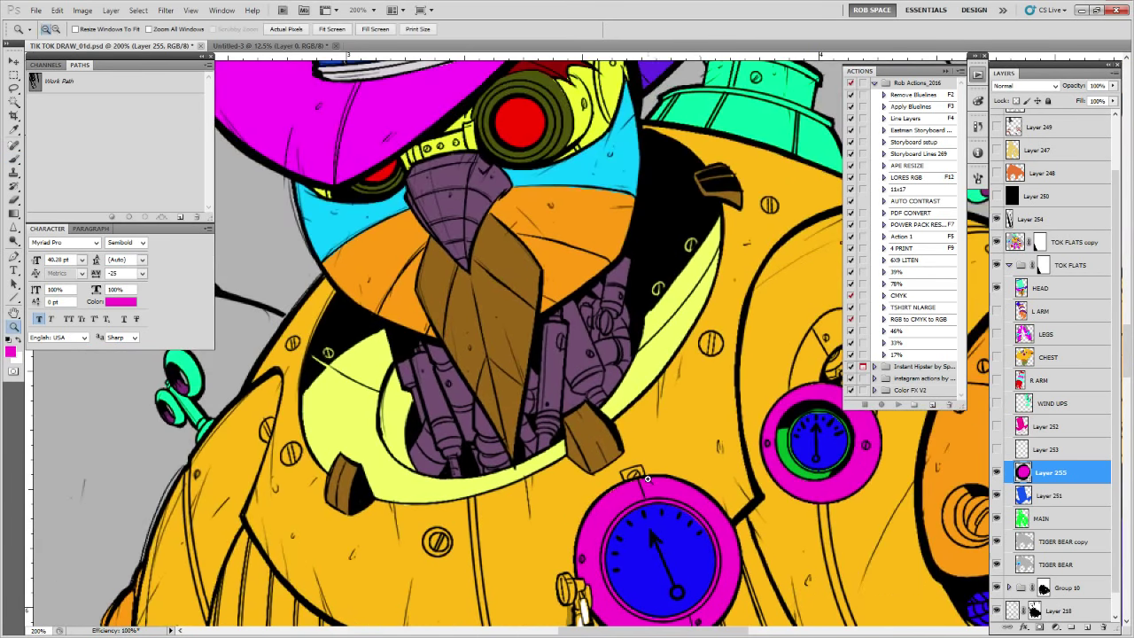
pyautogui.keyDown('alt'); pyautogui.click(666, 549); pyautogui.keyUp('alt')
pyautogui.keyDown('alt'); pyautogui.click(682, 531); pyautogui.keyUp('alt')
pyautogui.keyDown('alt'); pyautogui.click(696, 511); pyautogui.keyUp('alt')
pyautogui.keyDown('alt'); pyautogui.click(667, 420); pyautogui.keyUp('alt')
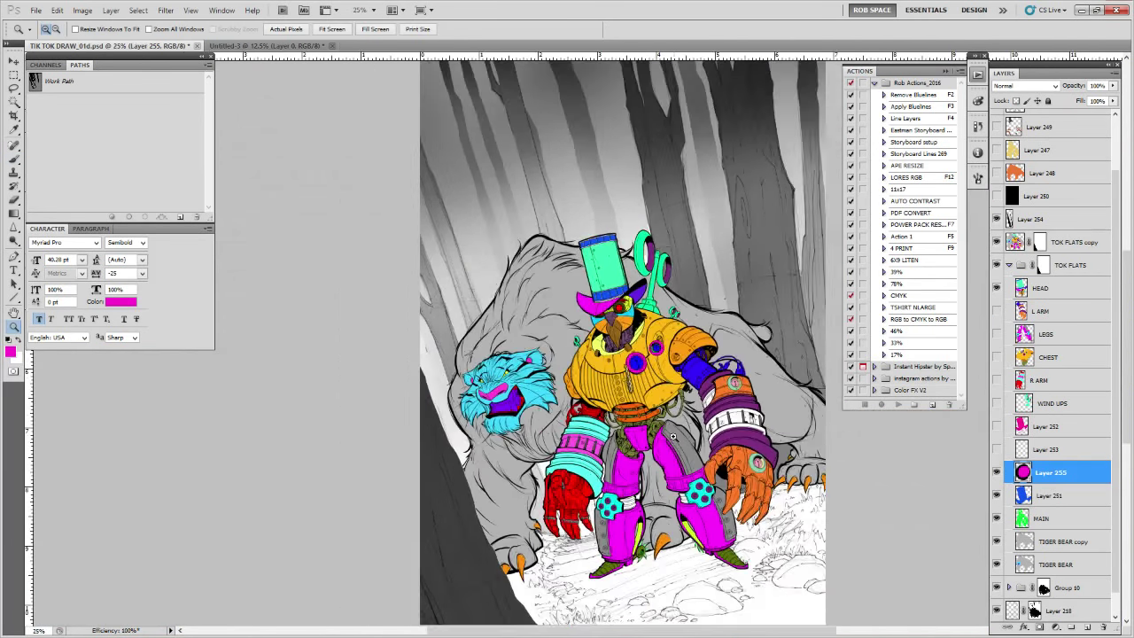
pyautogui.scroll(-1, 686, 460)
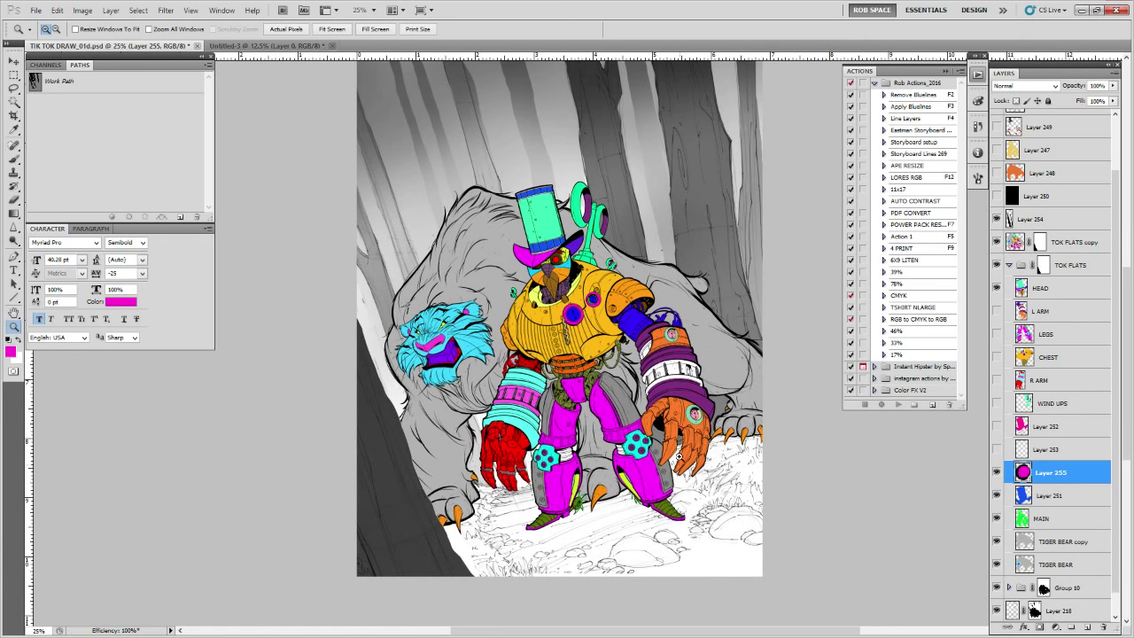
pyautogui.scroll(2, 673, 381)
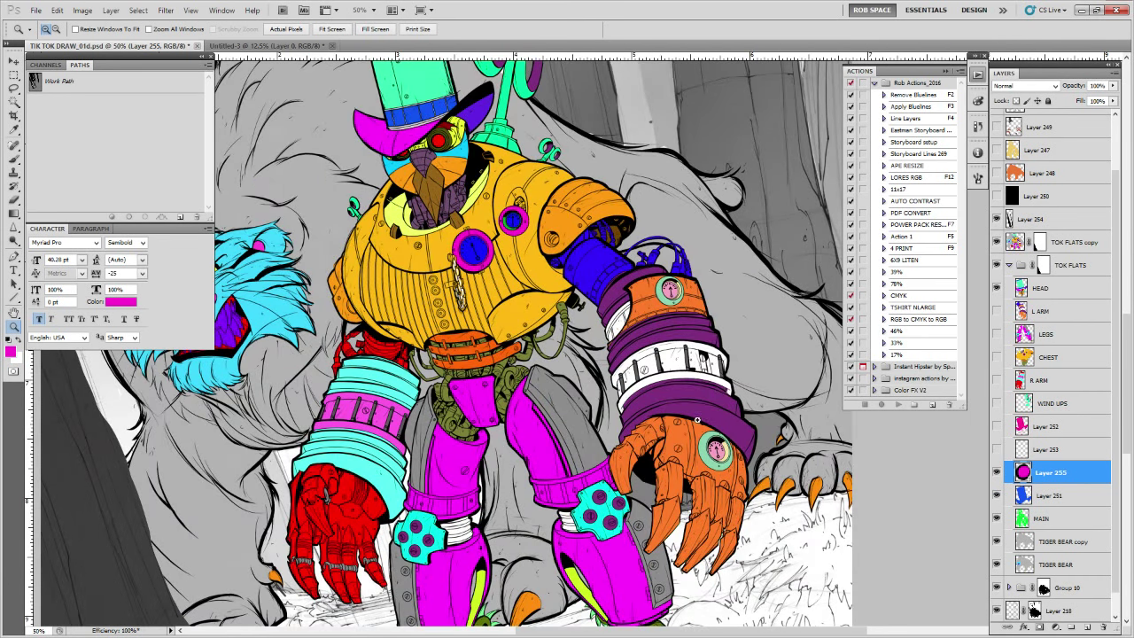
pyautogui.scroll(4, 696, 372)
pyautogui.scroll(-6, 696, 443)
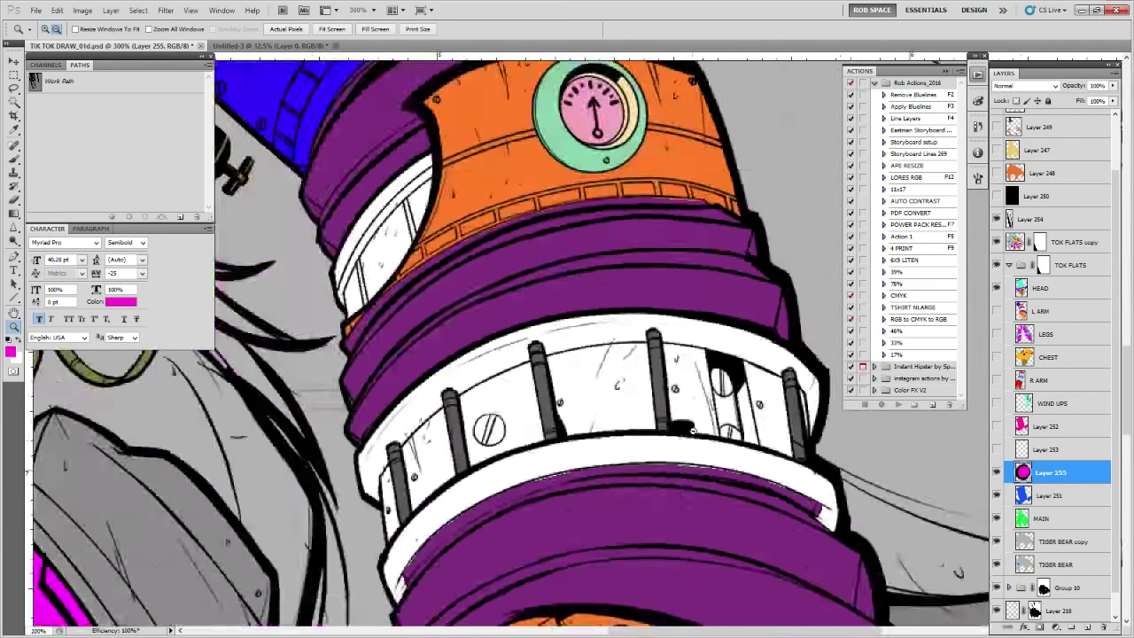
pyautogui.scroll(2, 689, 437)
pyautogui.scroll(4, 687, 437)
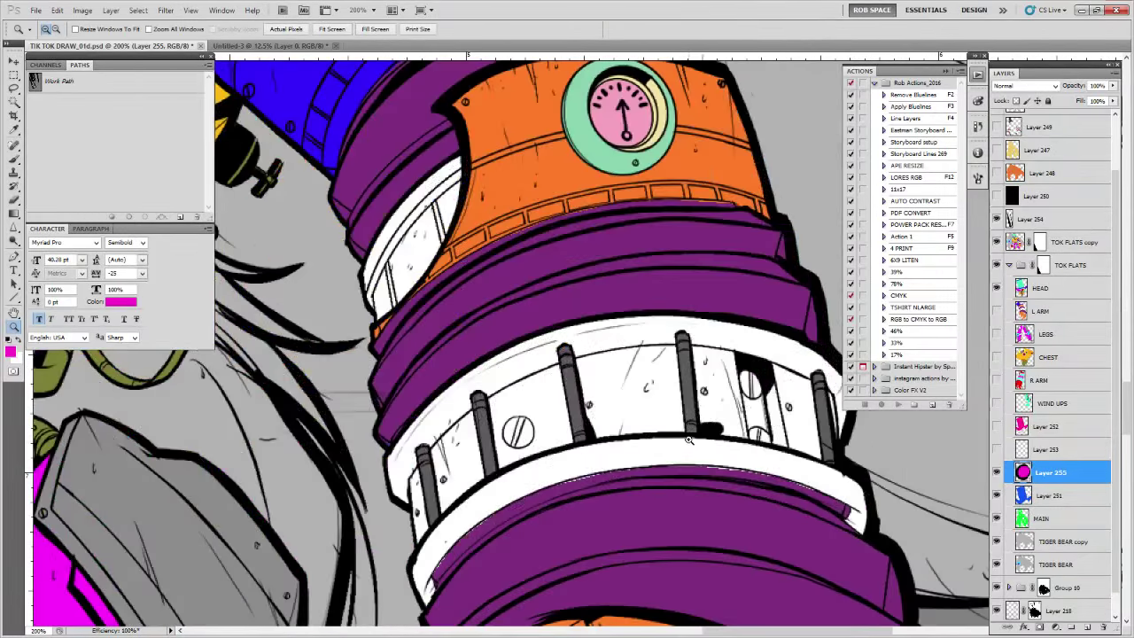
pyautogui.scroll(-5, 687, 443)
pyautogui.moveTo(687, 452); pyautogui.dragTo(707, 347)
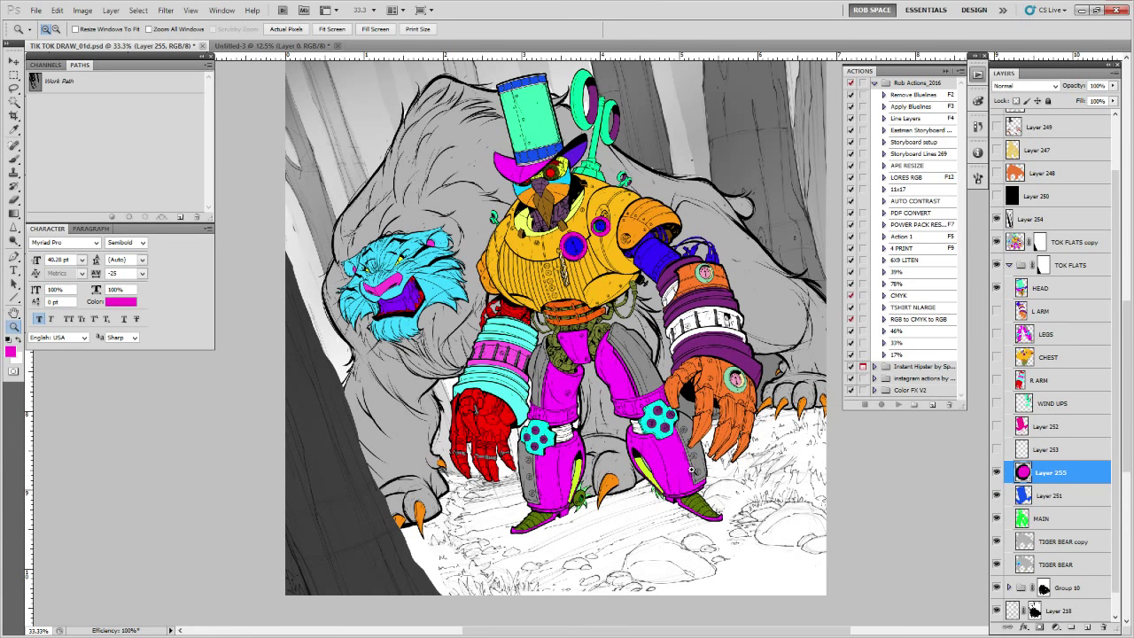
pyautogui.scroll(-1, 686, 443)
pyautogui.moveTo(679, 435); pyautogui.dragTo(669, 442)
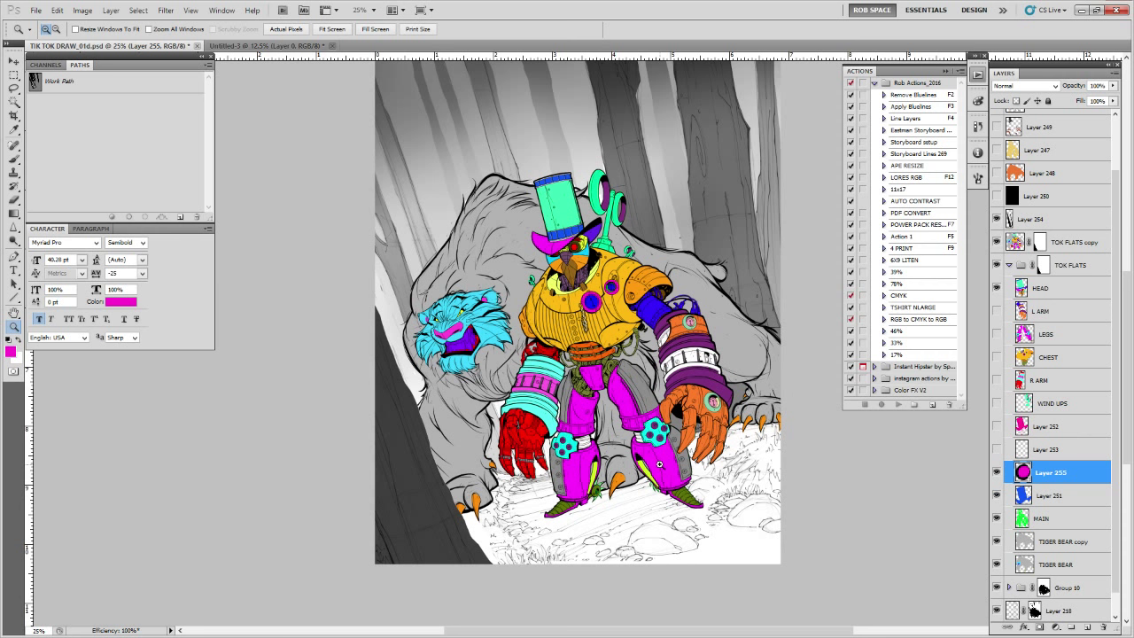
# Brush a magenta stroke on Layer 255 across the pinstriped chest plate beside the chain
pyautogui.click(605, 326)
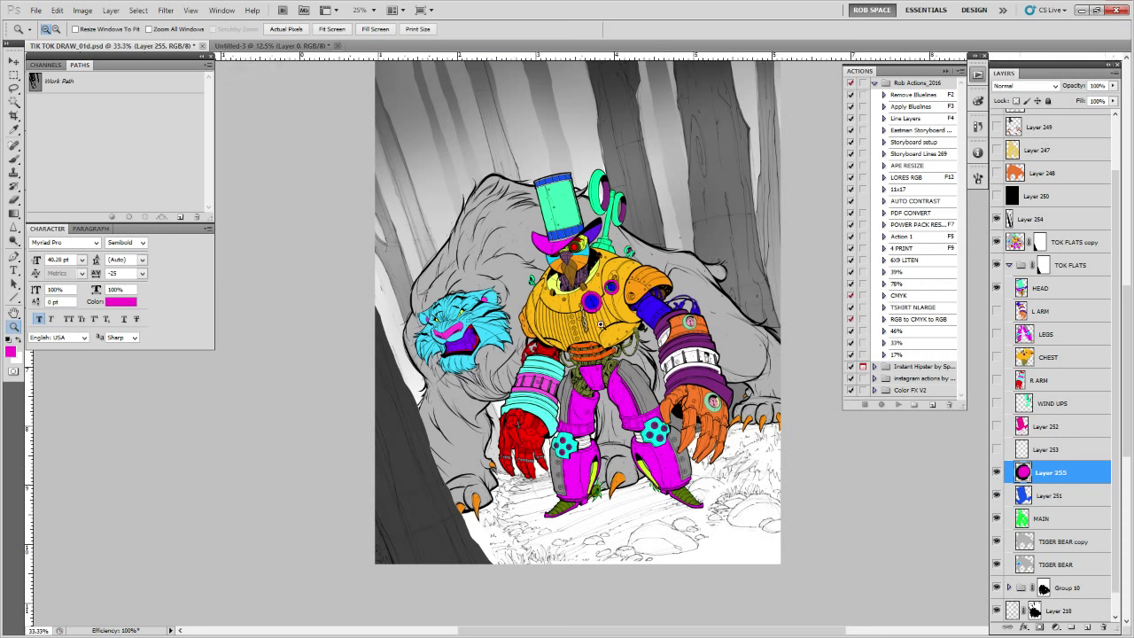
pyautogui.click(605, 326)
pyautogui.click(604, 326)
pyautogui.click(605, 326)
pyautogui.click(605, 326)
pyautogui.press('b')
pyautogui.moveTo(570, 295); pyautogui.dragTo(624, 315)
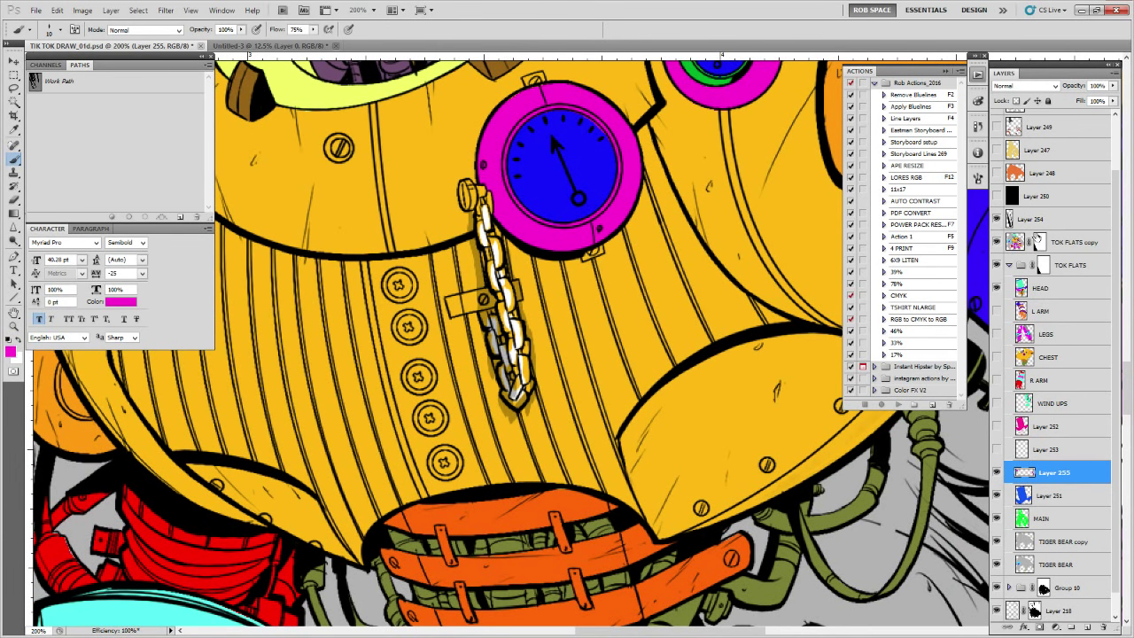
# Add a new layer directly above Layer 254
pyautogui.click(1035, 220)
pyautogui.click(1089, 626)
# Try two magenta brush strokes down the pinstriped chest plate beside the chain on the new layer
pyautogui.moveTo(617, 278); pyautogui.dragTo(639, 354)
pyautogui.moveTo(560, 296); pyautogui.dragTo(576, 367)
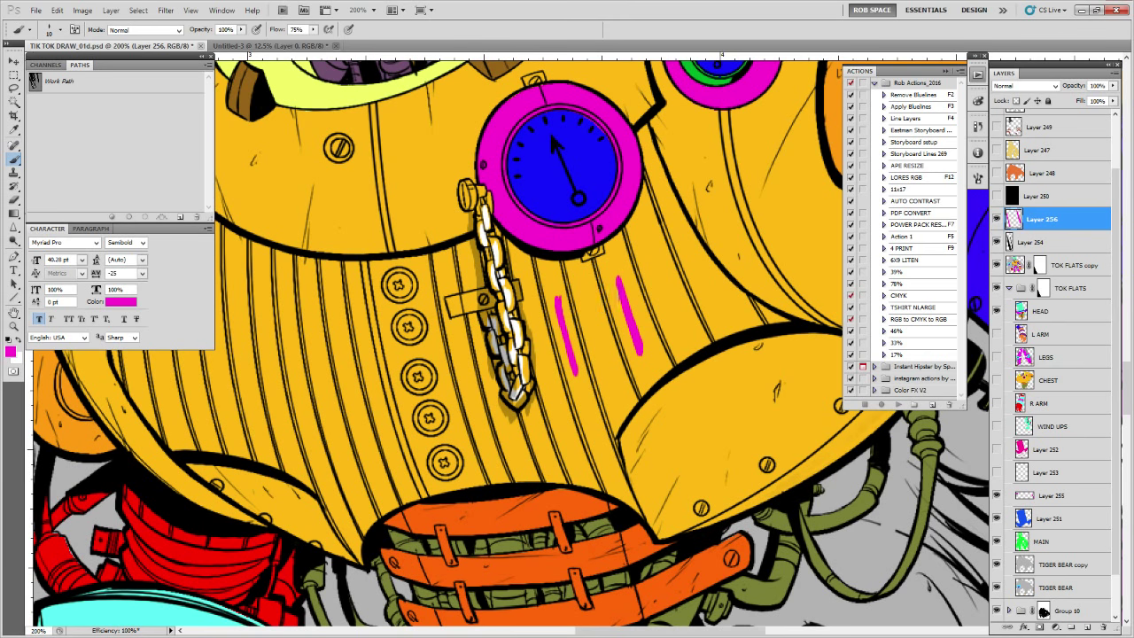
pyautogui.hotkey('ctrl', 'alt', 'z')
pyautogui.hotkey('ctrl', 'alt', 'z')
pyautogui.hotkey('ctrl', 'alt', 'z')
# Examine the chest gauge and collar area, and view the flat colours across the whole illustration
pyautogui.moveTo(591, 272); pyautogui.dragTo(693, 292)
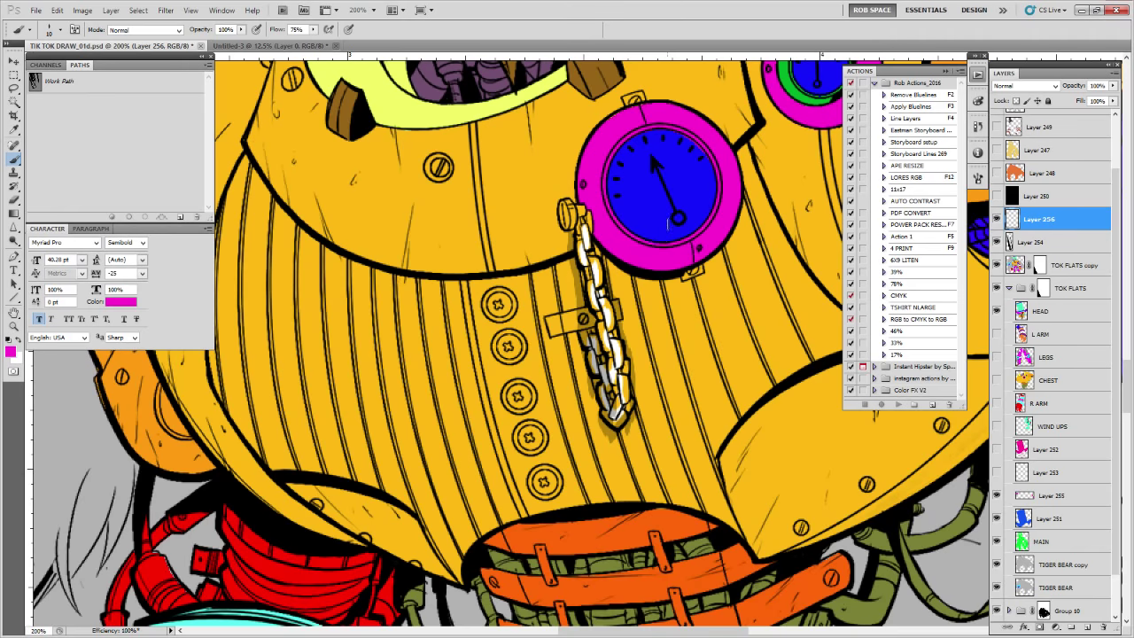
pyautogui.moveTo(671, 220); pyautogui.dragTo(678, 440)
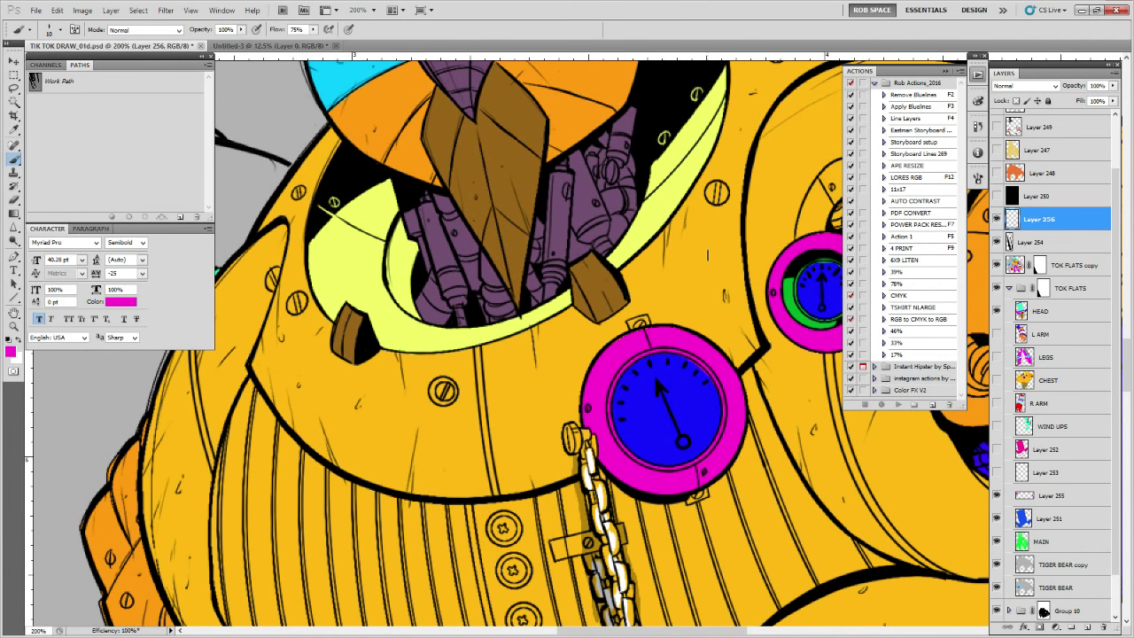
pyautogui.press('z')
pyautogui.keyDown('alt'); pyautogui.click(705, 216); pyautogui.keyUp('alt')
pyautogui.keyDown('alt'); pyautogui.click(705, 217); pyautogui.keyUp('alt')
pyautogui.keyDown('alt'); pyautogui.click(705, 216); pyautogui.keyUp('alt')
pyautogui.keyDown('alt'); pyautogui.click(705, 217); pyautogui.keyUp('alt')
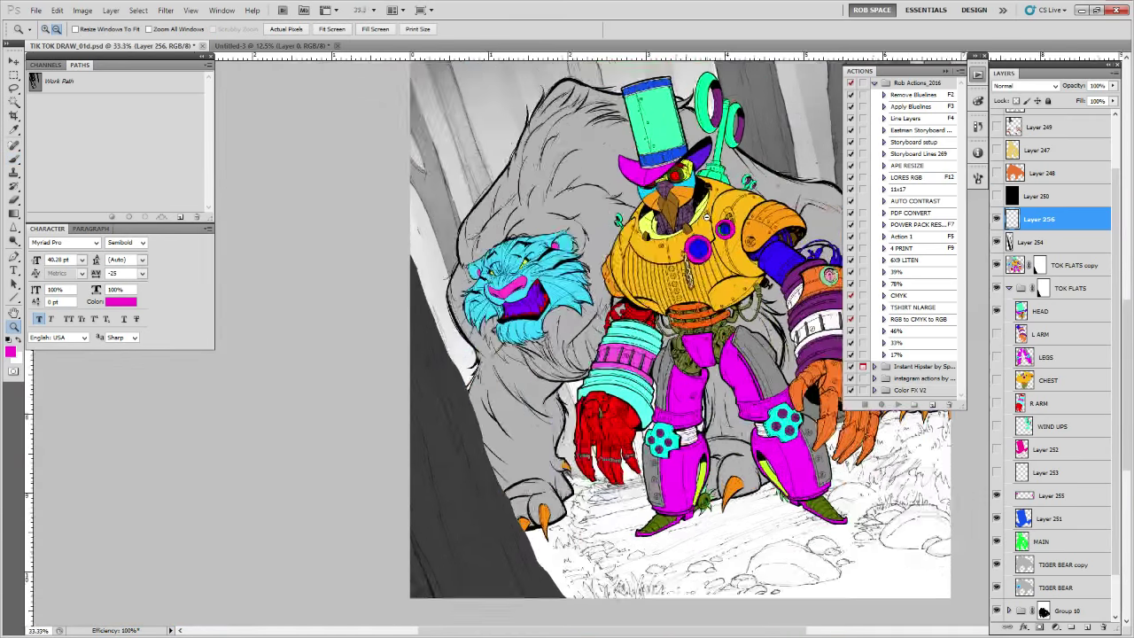
pyautogui.keyDown('alt'); pyautogui.click(705, 216); pyautogui.keyUp('alt')
pyautogui.click(714, 263)
pyautogui.keyDown('alt'); pyautogui.click(650, 272); pyautogui.keyUp('alt')
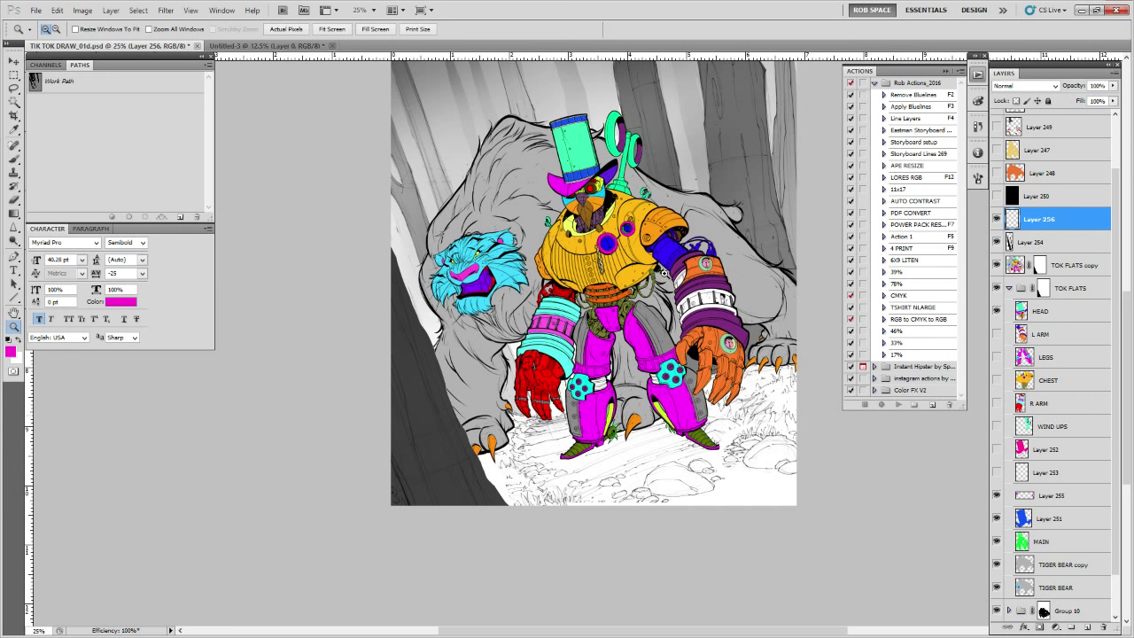
# Collapse the TOK FLATS group and hide TOK FLATS, Group 10, TOK FLATS copy and Layer 254
pyautogui.click(646, 221)
pyautogui.moveTo(553, 239); pyautogui.dragTo(595, 350)
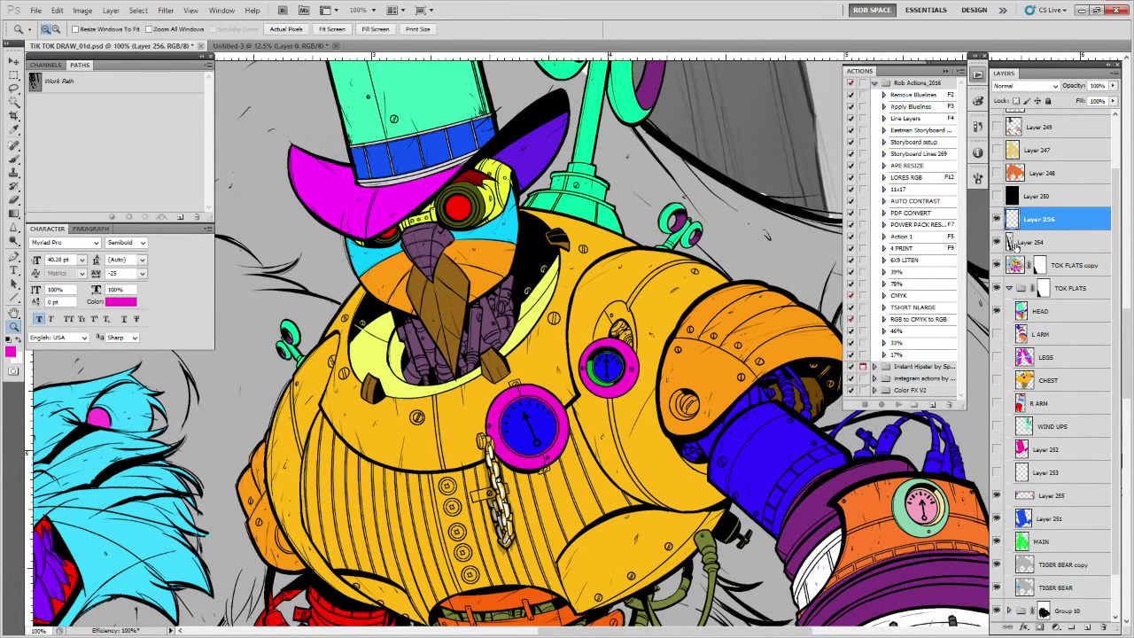
pyautogui.click(1008, 287)
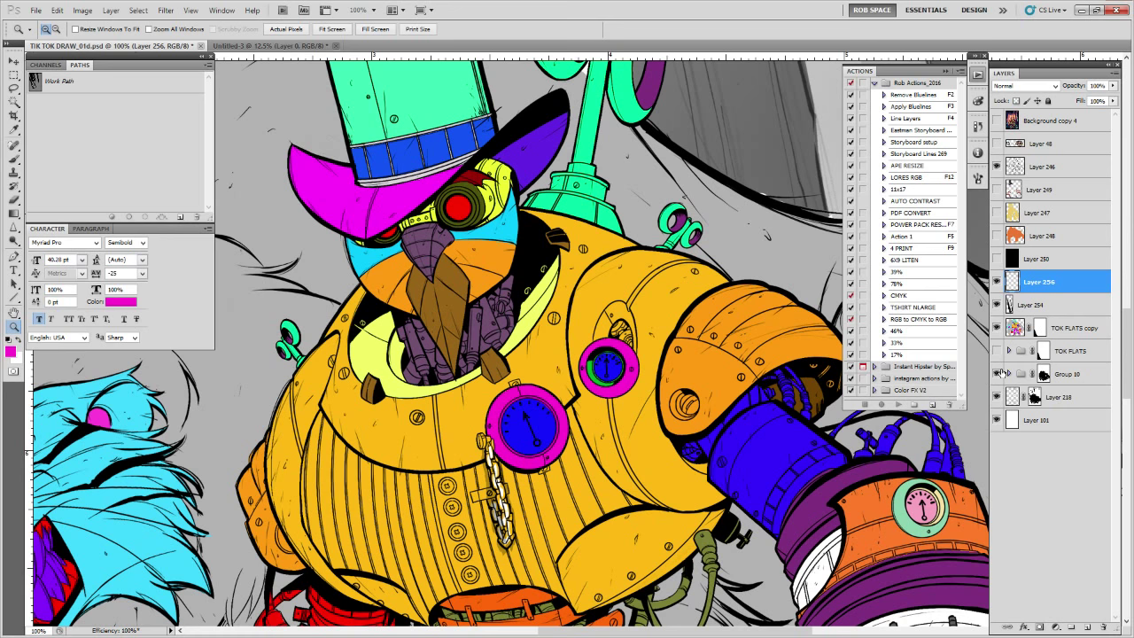
pyautogui.click(996, 373)
pyautogui.click(996, 327)
pyautogui.click(997, 305)
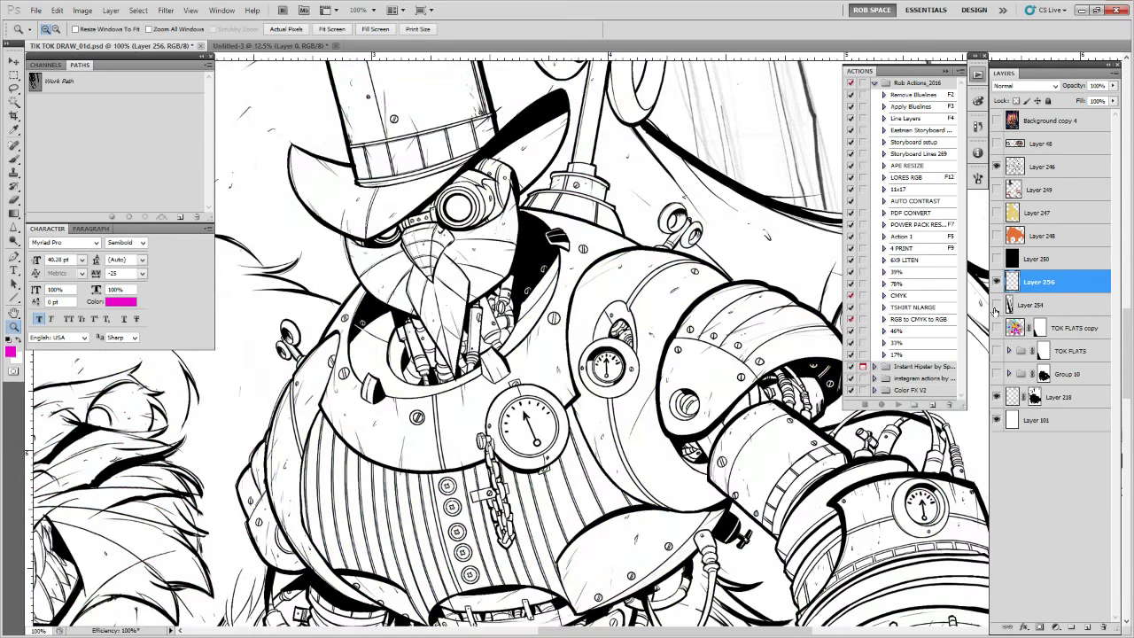
pyautogui.click(997, 304)
pyautogui.click(997, 305)
# Toggle the line art on Layer 246 off and back on, and make that layer active
pyautogui.click(996, 167)
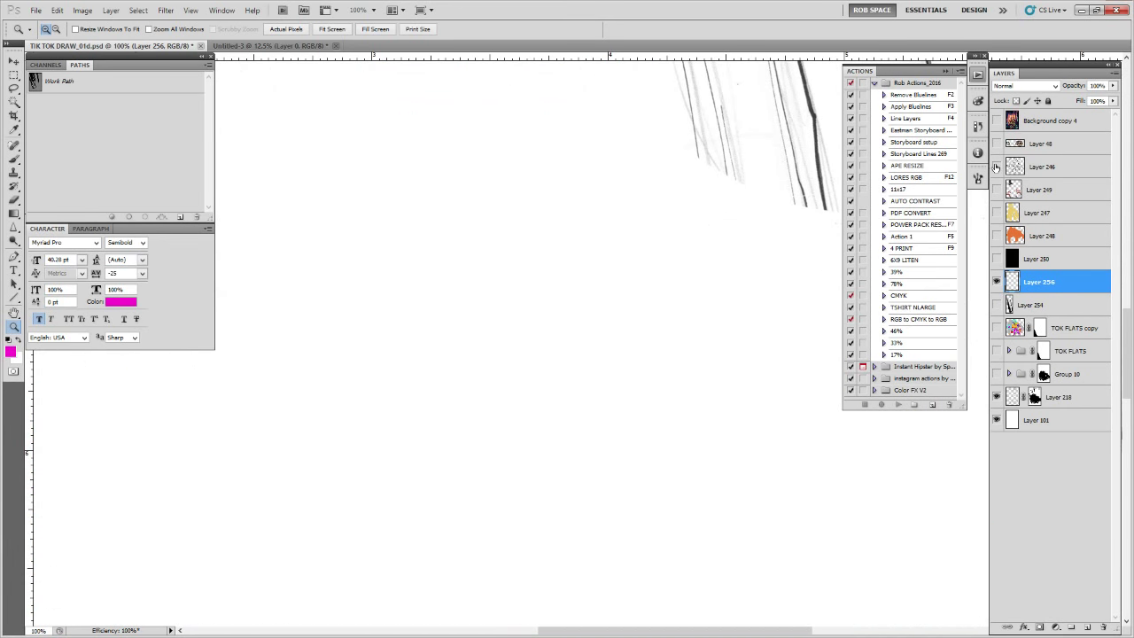
pyautogui.click(997, 167)
pyautogui.click(1010, 172)
# Examine the black line art of the robot and the beast, both as a whole and close up
pyautogui.keyDown('alt'); pyautogui.click(677, 379); pyautogui.keyUp('alt')
pyautogui.keyDown('alt'); pyautogui.click(678, 386); pyautogui.keyUp('alt')
pyautogui.keyDown('alt'); pyautogui.click(679, 386); pyautogui.keyUp('alt')
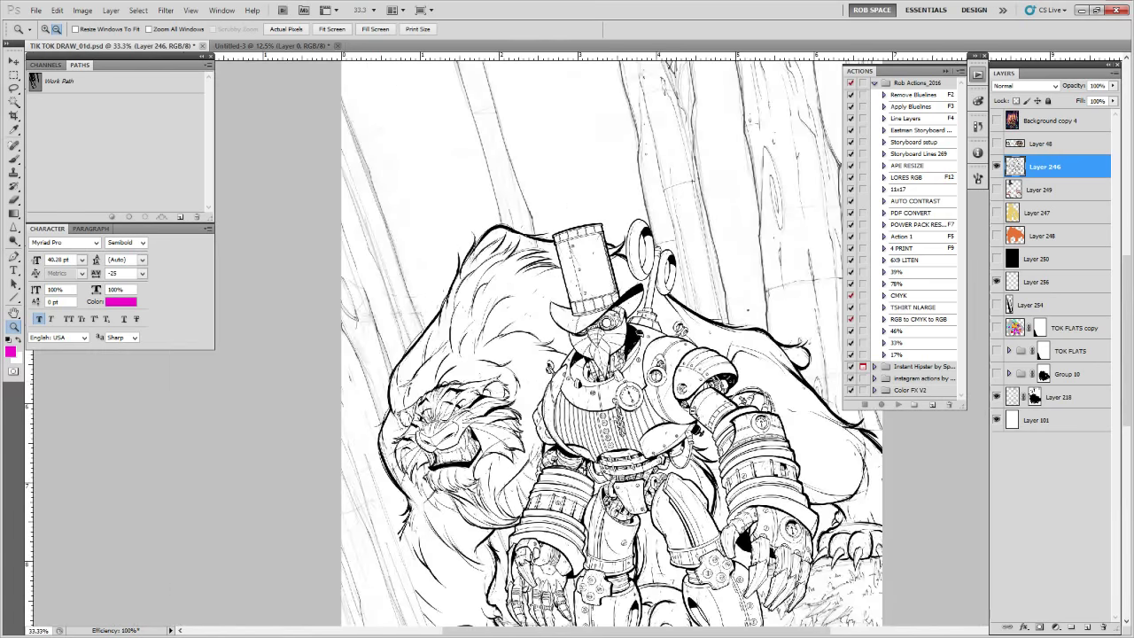
pyautogui.moveTo(707, 459); pyautogui.dragTo(696, 317)
pyautogui.keyDown('alt'); pyautogui.click(694, 317); pyautogui.keyUp('alt')
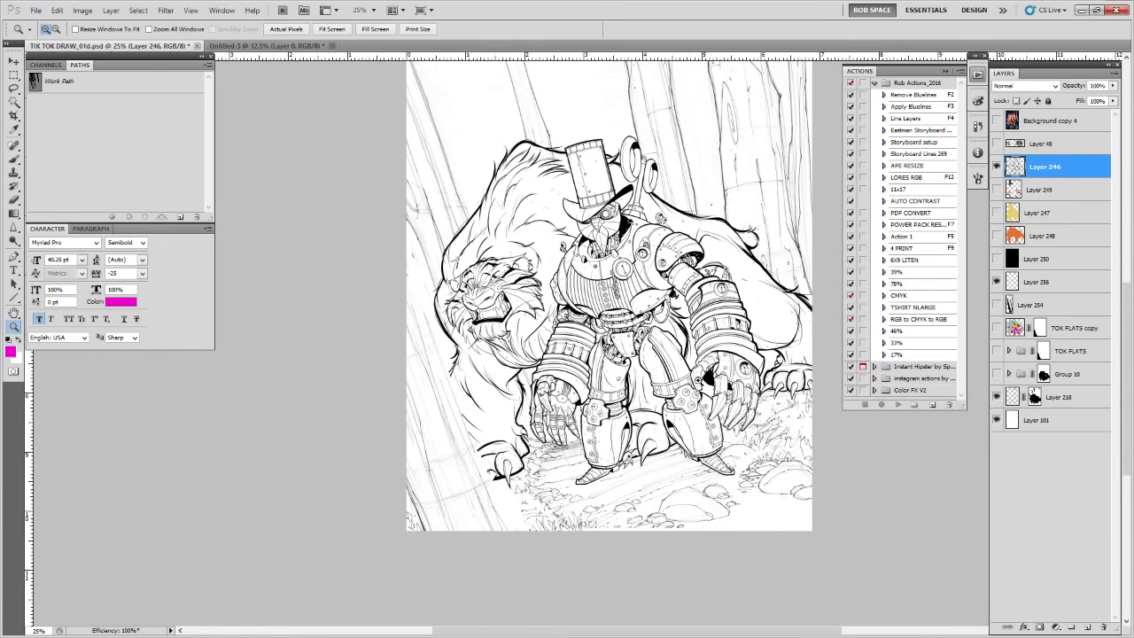
pyautogui.click(703, 356)
pyautogui.click(706, 356)
pyautogui.click(706, 356)
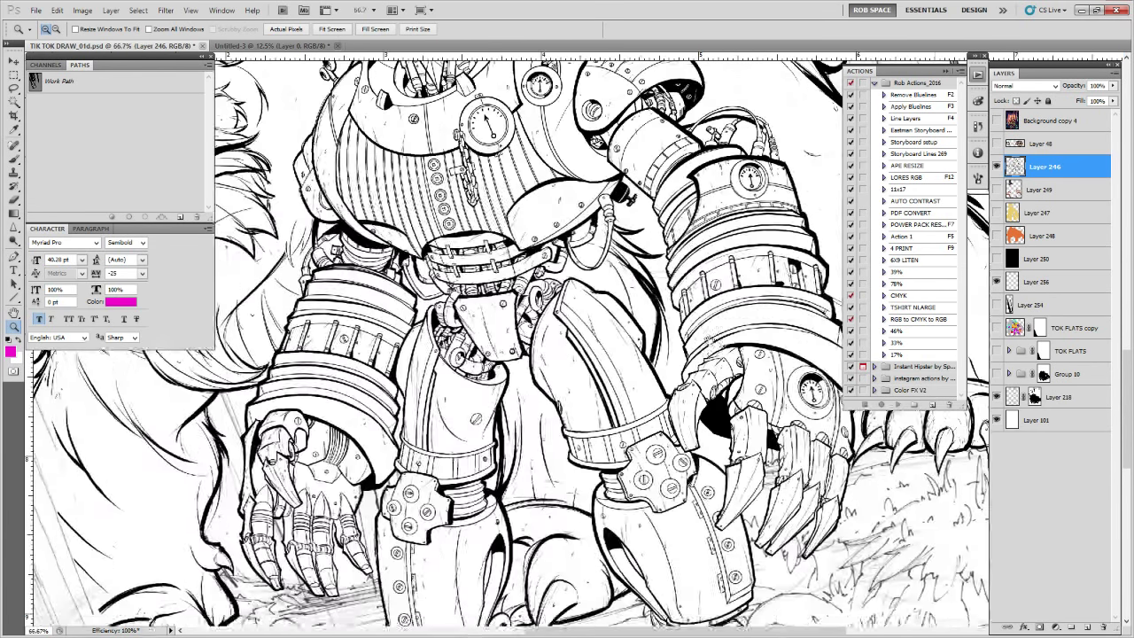
pyautogui.moveTo(705, 298); pyautogui.dragTo(715, 418)
pyautogui.keyDown('alt'); pyautogui.click(716, 418); pyautogui.keyUp('alt')
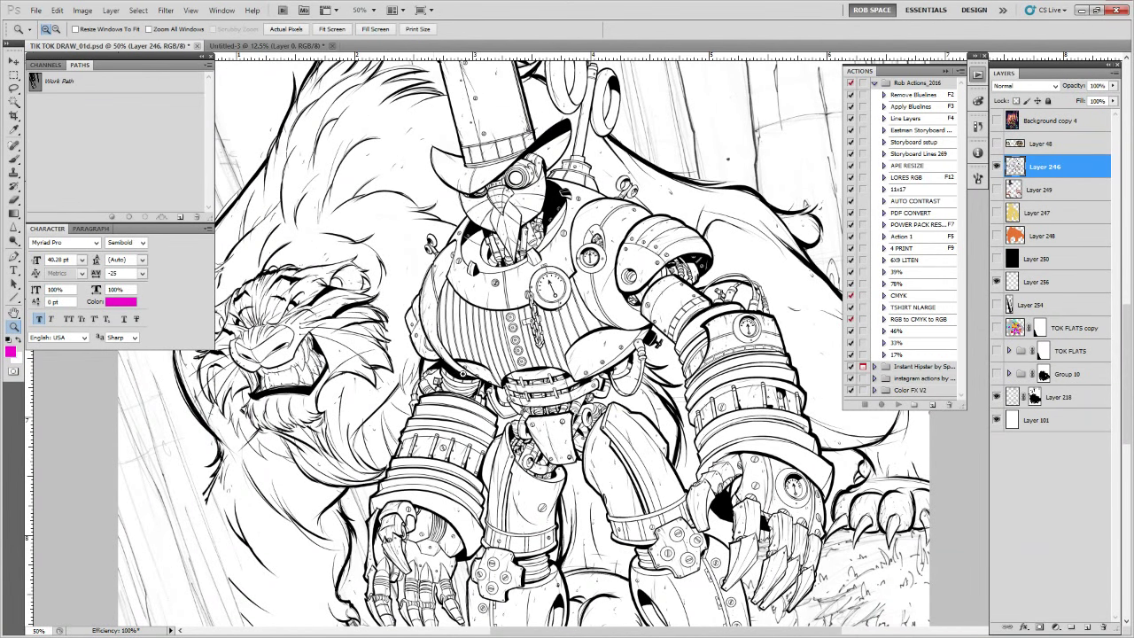
pyautogui.moveTo(656, 526); pyautogui.dragTo(631, 404)
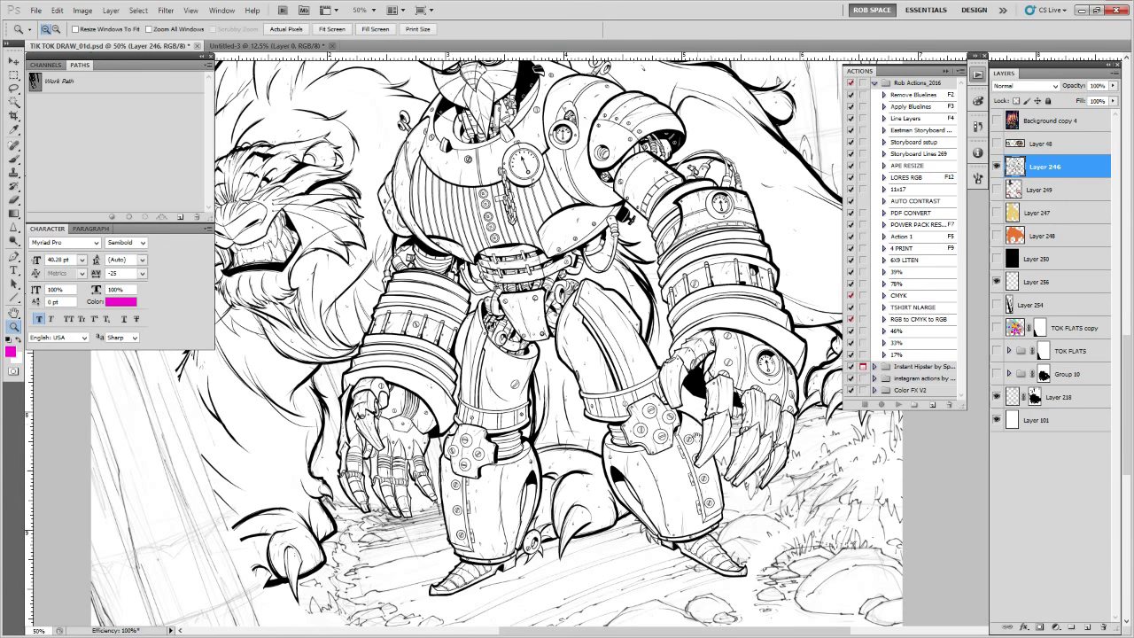
pyautogui.scroll(3, 696, 432)
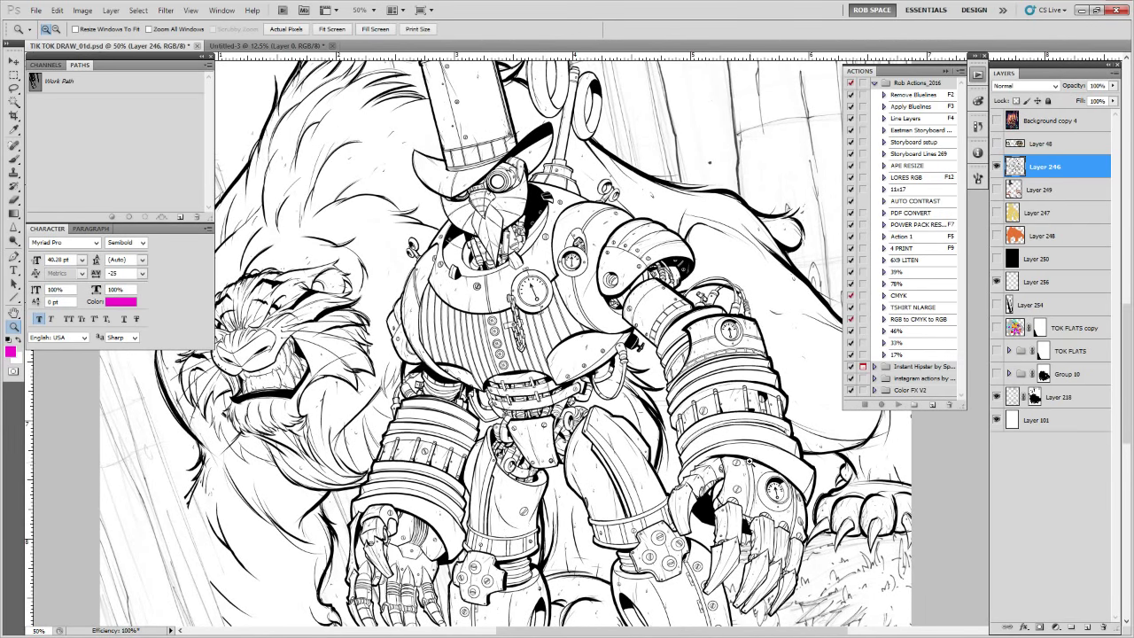
pyautogui.moveTo(709, 470); pyautogui.dragTo(739, 451)
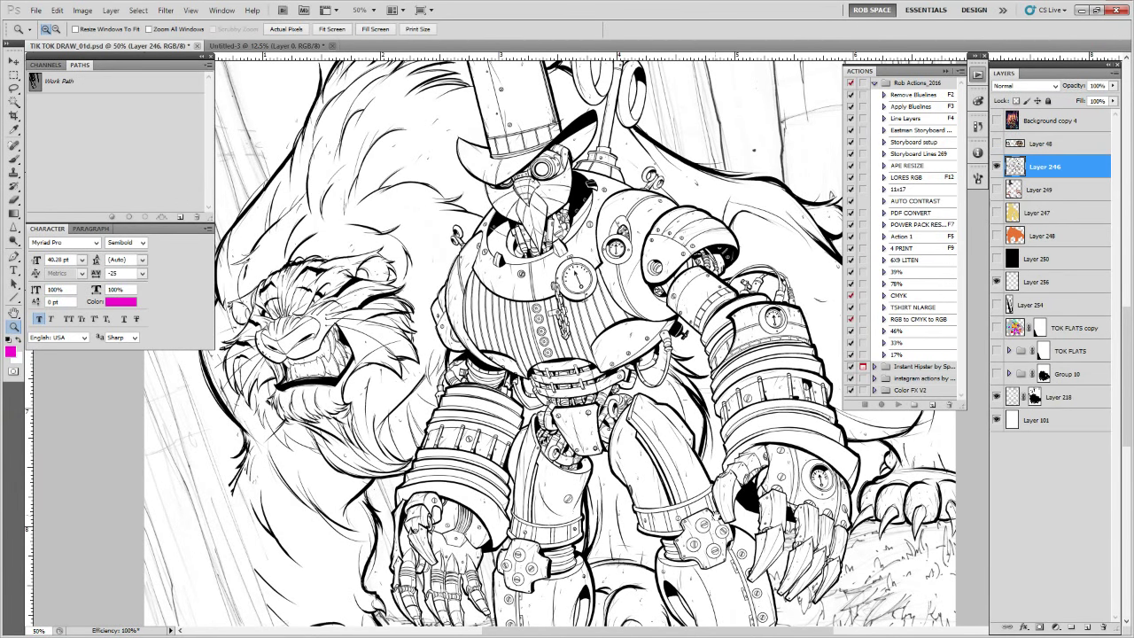
# Look over the robot's line art, and show the TOK FLATS copy and TOK FLATS colours beneath it
pyautogui.moveTo(714, 504); pyautogui.dragTo(714, 386)
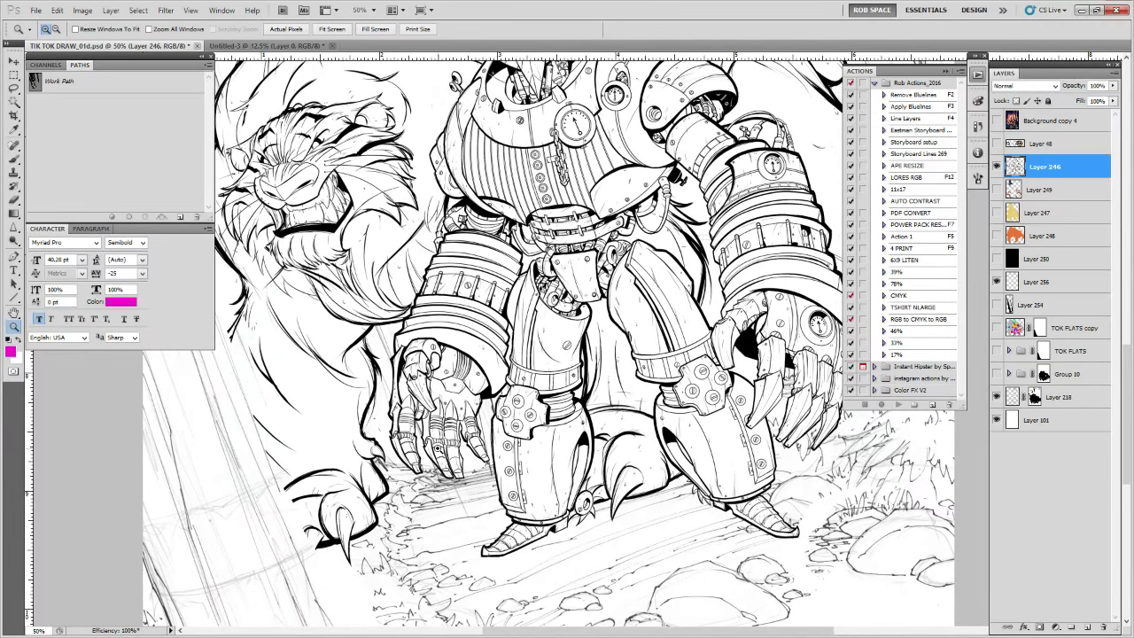
pyautogui.moveTo(781, 466); pyautogui.dragTo(770, 546)
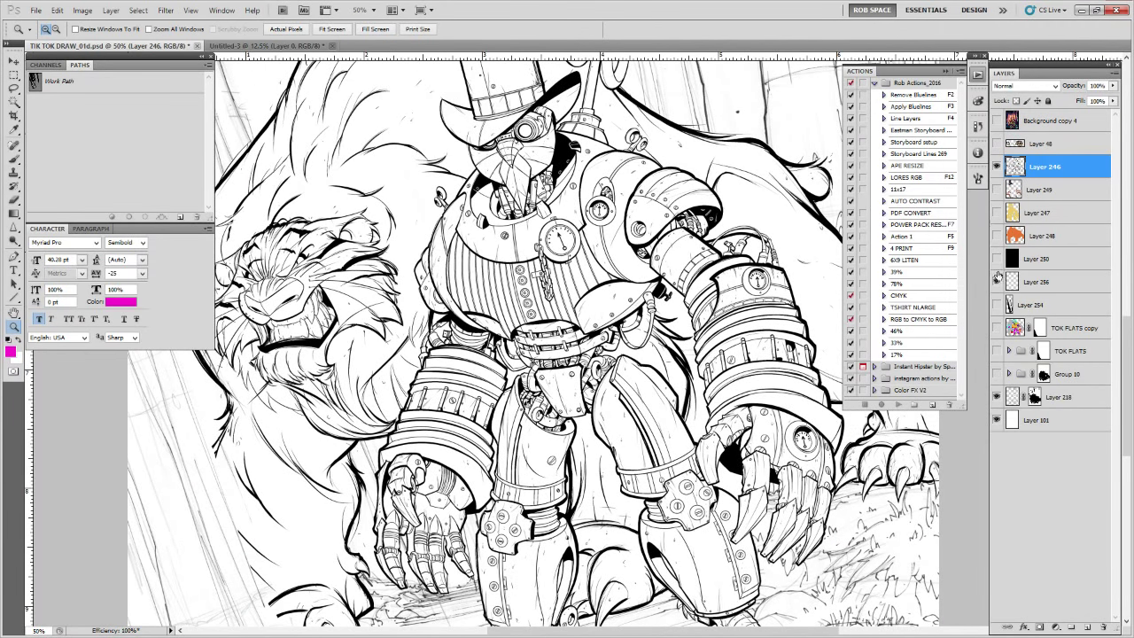
pyautogui.click(996, 328)
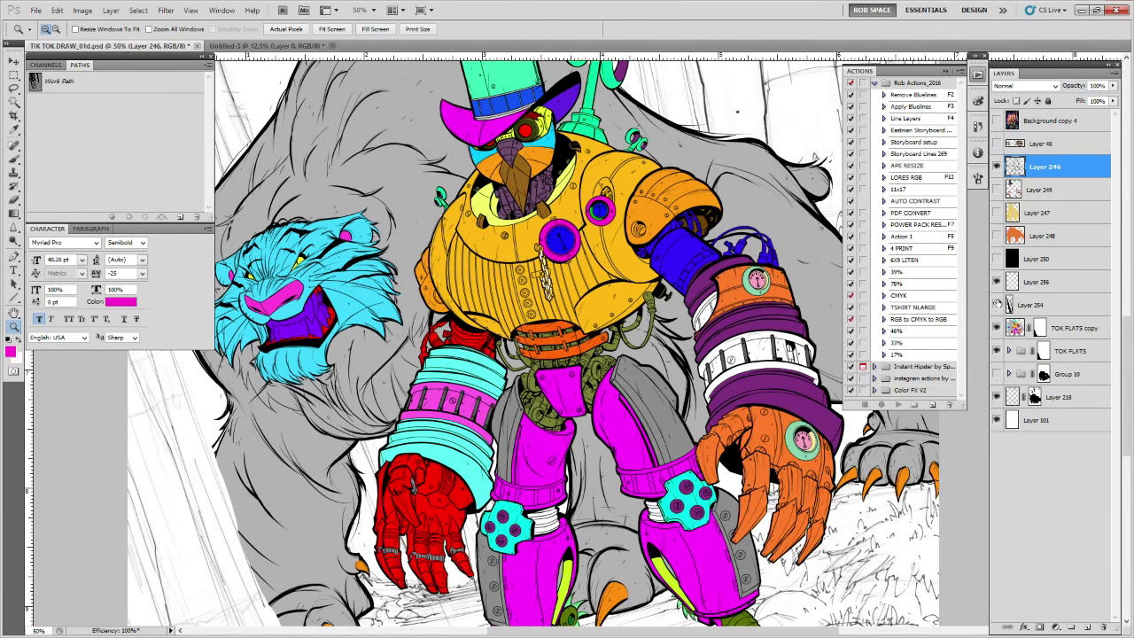
# Toggle the Layer 246 line art and then TOK FLATS copy off and back on to compare them
pyautogui.click(996, 167)
pyautogui.click(996, 168)
pyautogui.click(996, 328)
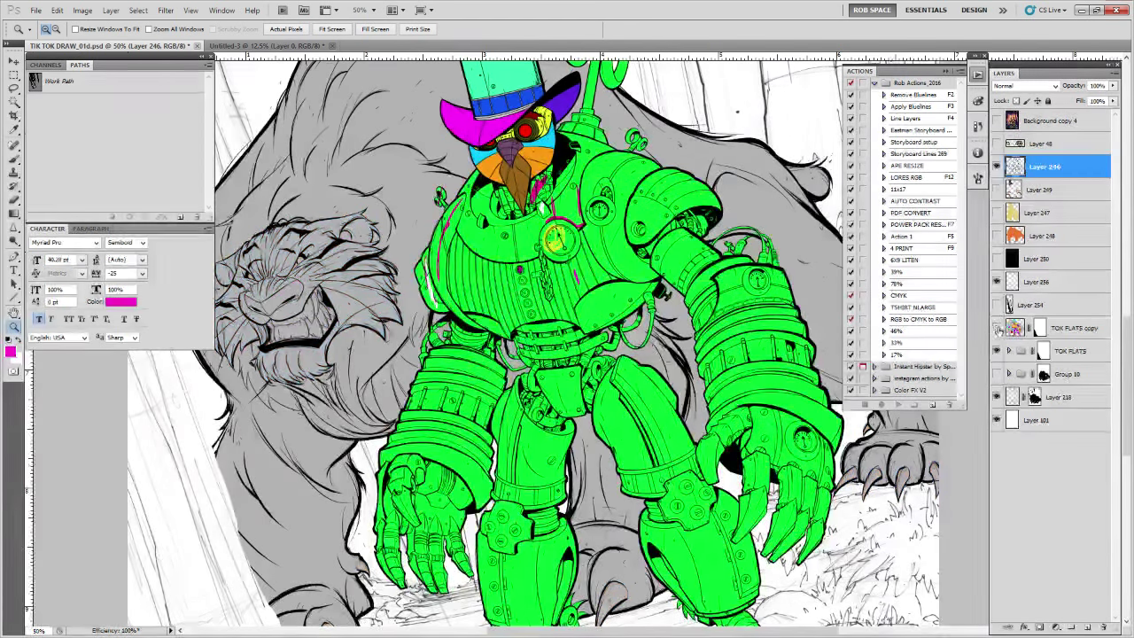
pyautogui.click(996, 328)
pyautogui.keyDown('alt'); pyautogui.click(758, 408); pyautogui.keyUp('alt')
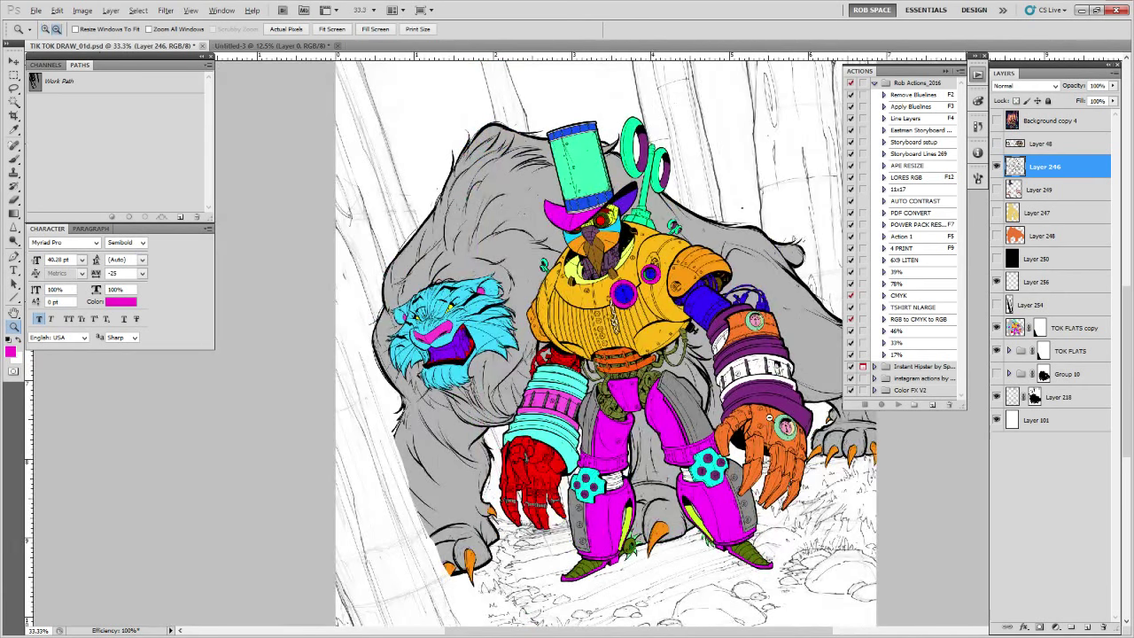
pyautogui.keyDown('alt'); pyautogui.click(761, 414); pyautogui.keyUp('alt')
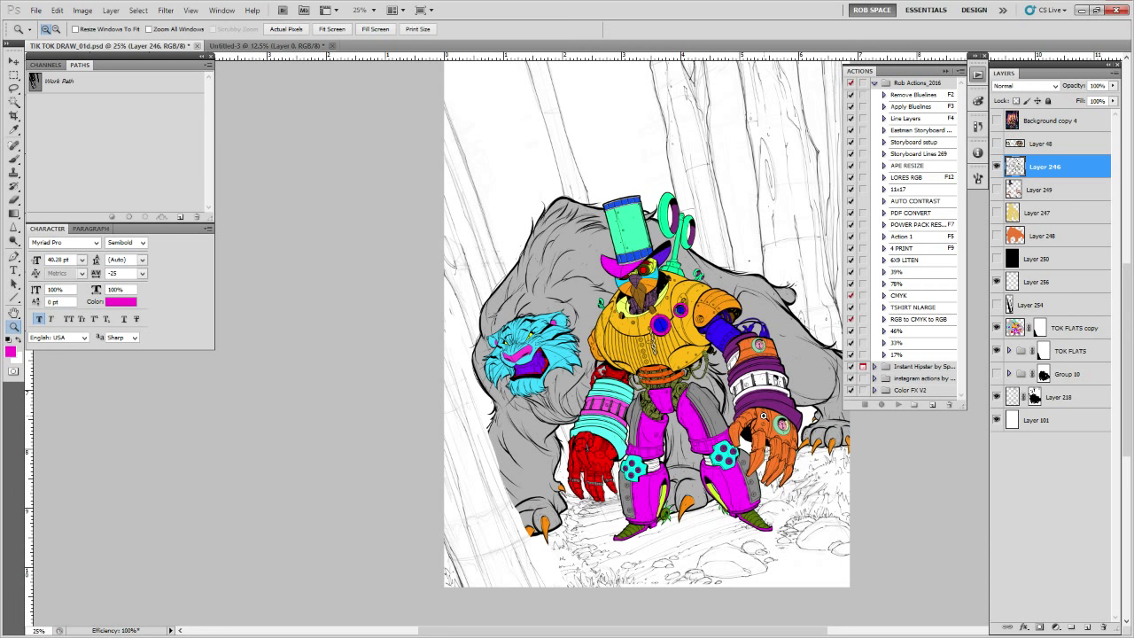
# Examine the flat colours on the beast's face, front leg and claws up close
pyautogui.click(552, 331)
pyautogui.click(549, 339)
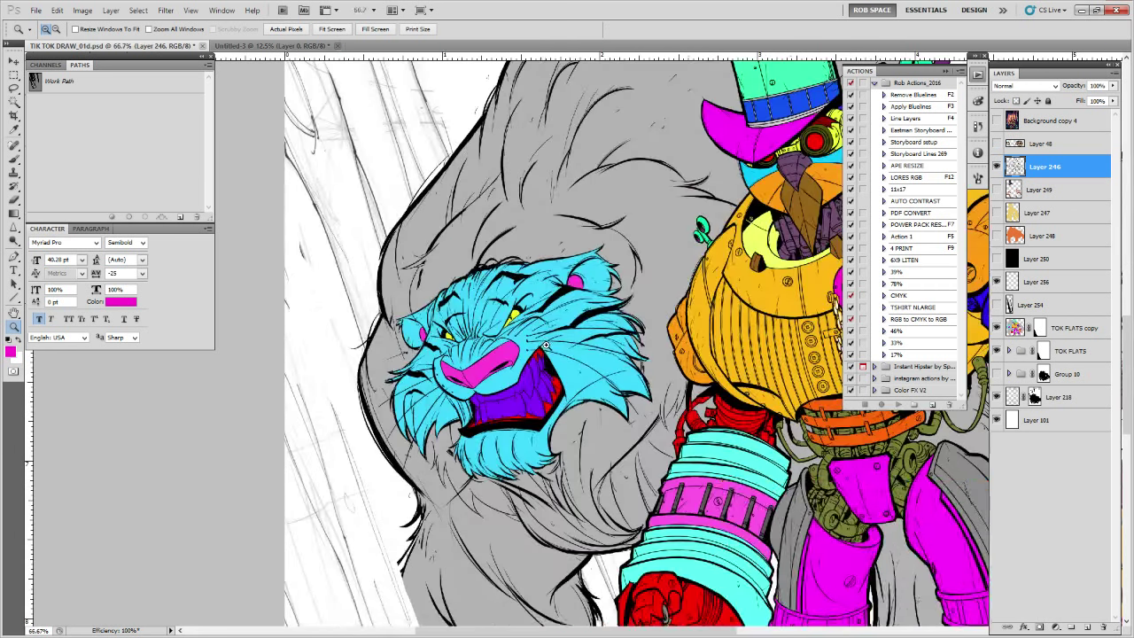
pyautogui.click(547, 348)
pyautogui.click(572, 353)
pyautogui.press('b')
pyautogui.moveTo(579, 334); pyautogui.dragTo(599, 328)
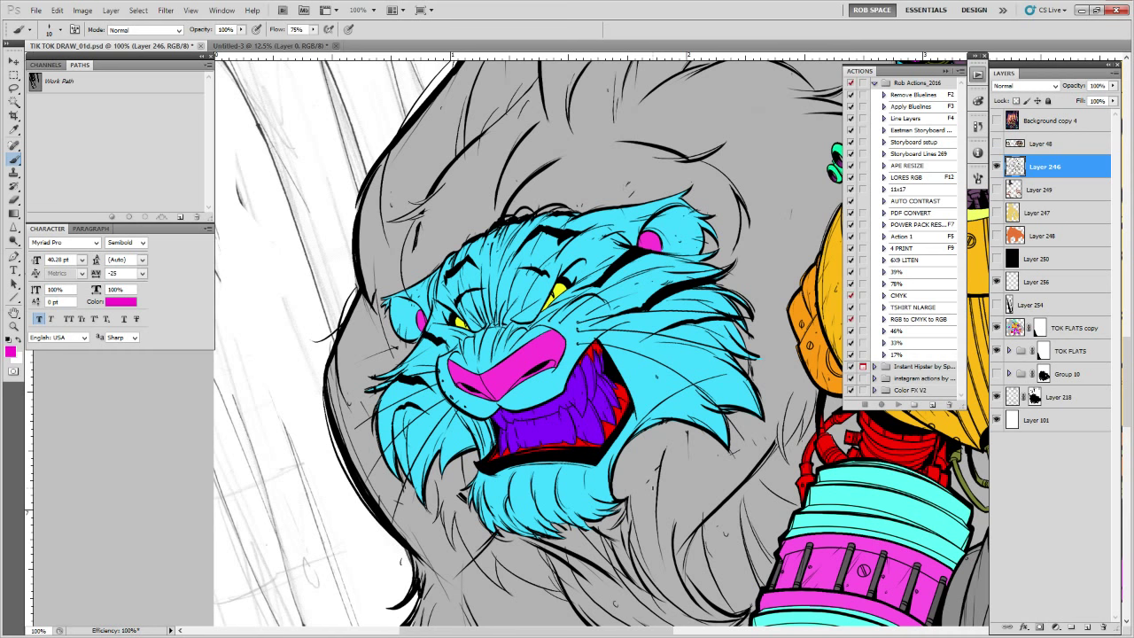
pyautogui.moveTo(680, 535); pyautogui.dragTo(636, 352)
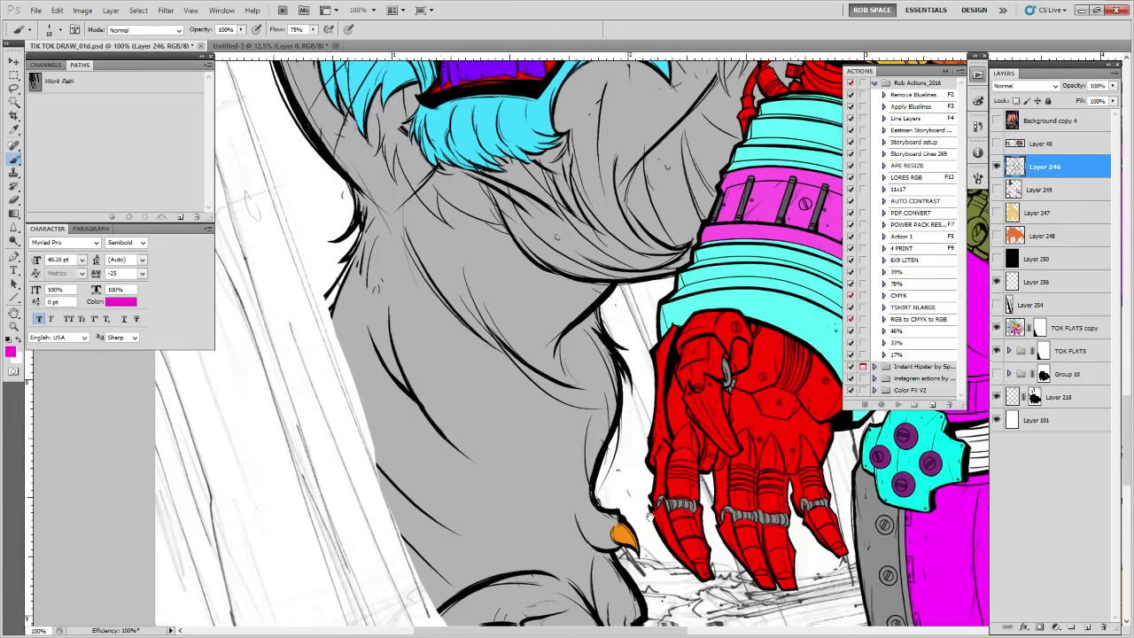
pyautogui.moveTo(642, 538); pyautogui.dragTo(637, 349)
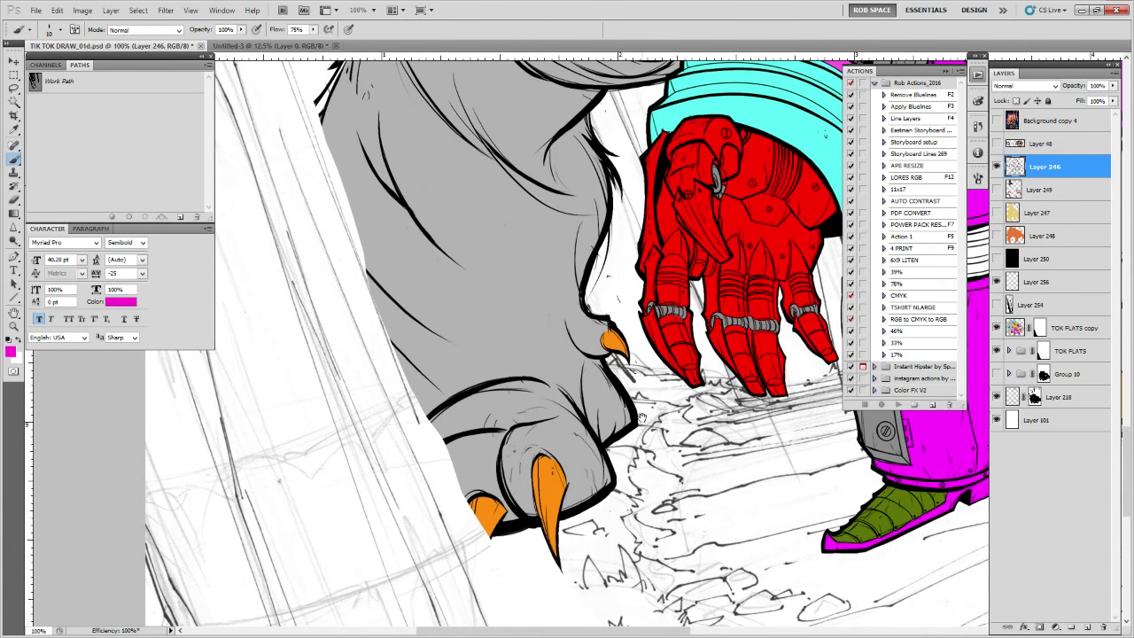
pyautogui.moveTo(641, 417); pyautogui.dragTo(631, 482)
pyautogui.moveTo(638, 391); pyautogui.dragTo(644, 584)
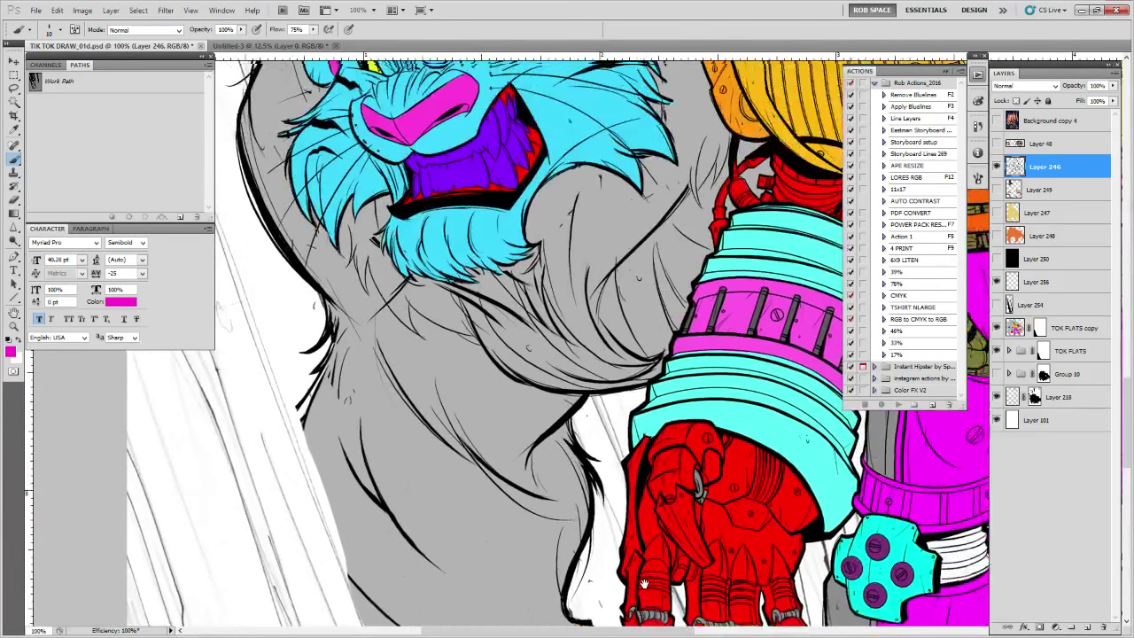
pyautogui.moveTo(622, 372); pyautogui.dragTo(644, 585)
pyautogui.moveTo(618, 433); pyautogui.dragTo(634, 486)
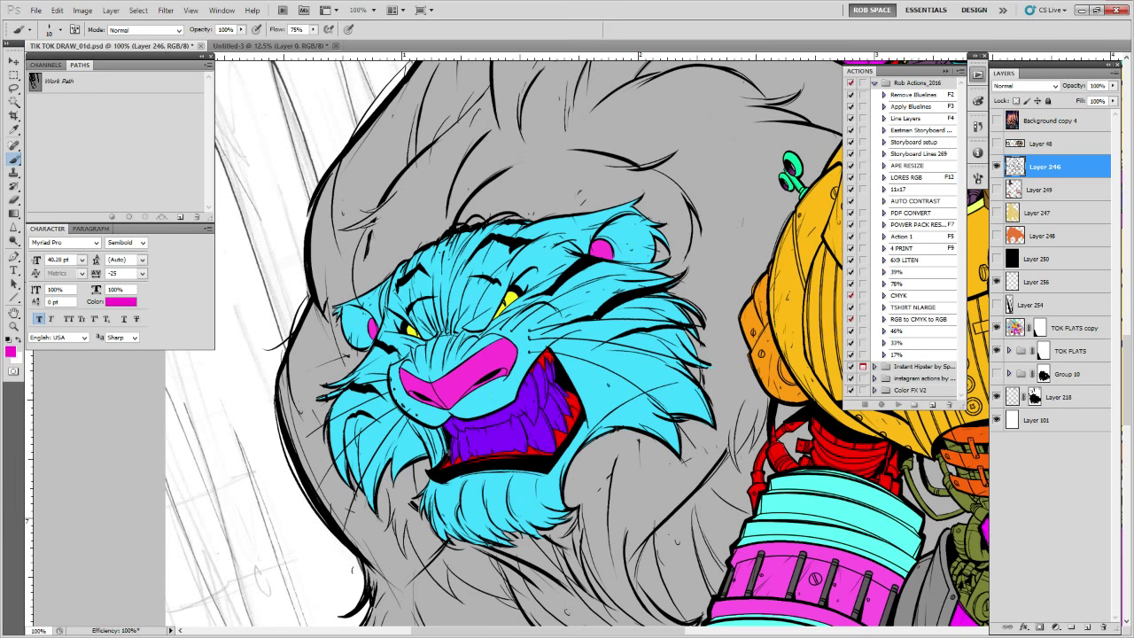
pyautogui.press('z')
pyautogui.click(564, 410)
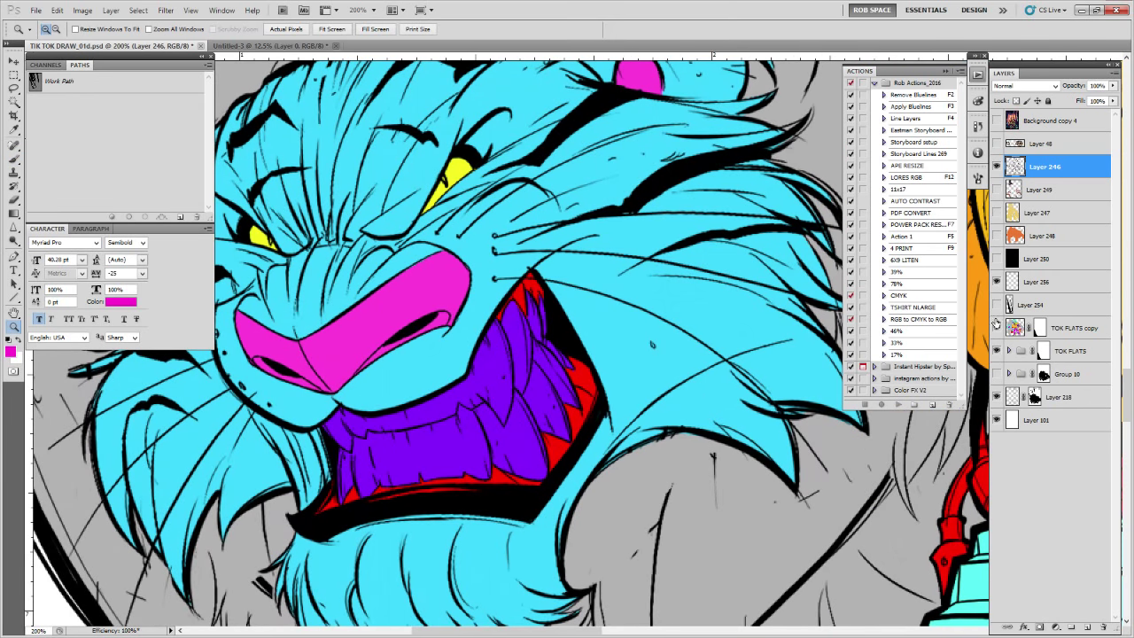
# Make TOK FLATS copy active and select the beast's blue face plus its mouth colours with the Magic Wand
pyautogui.click(1062, 328)
pyautogui.keyDown('alt'); pyautogui.click(622, 458); pyautogui.keyUp('alt')
pyautogui.keyDown('alt'); pyautogui.click(621, 458); pyautogui.keyUp('alt')
pyautogui.press('w')
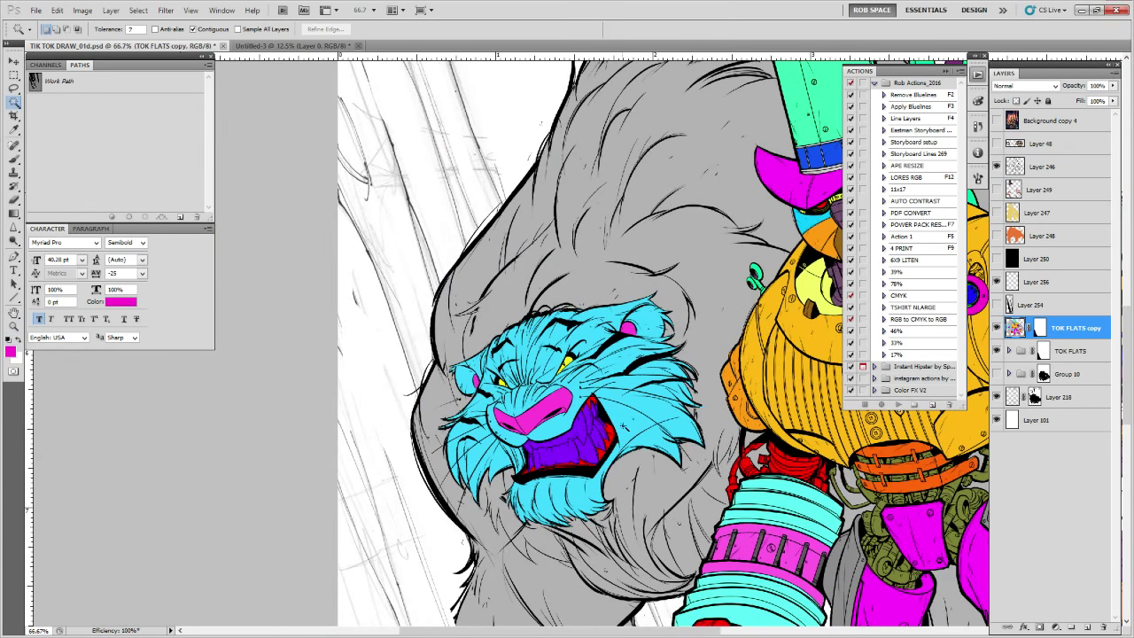
pyautogui.click(624, 427)
pyautogui.keyDown('shift'); pyautogui.click(605, 434); pyautogui.keyUp('shift')
pyautogui.keyDown('shift'); pyautogui.click(600, 450); pyautogui.keyUp('shift')
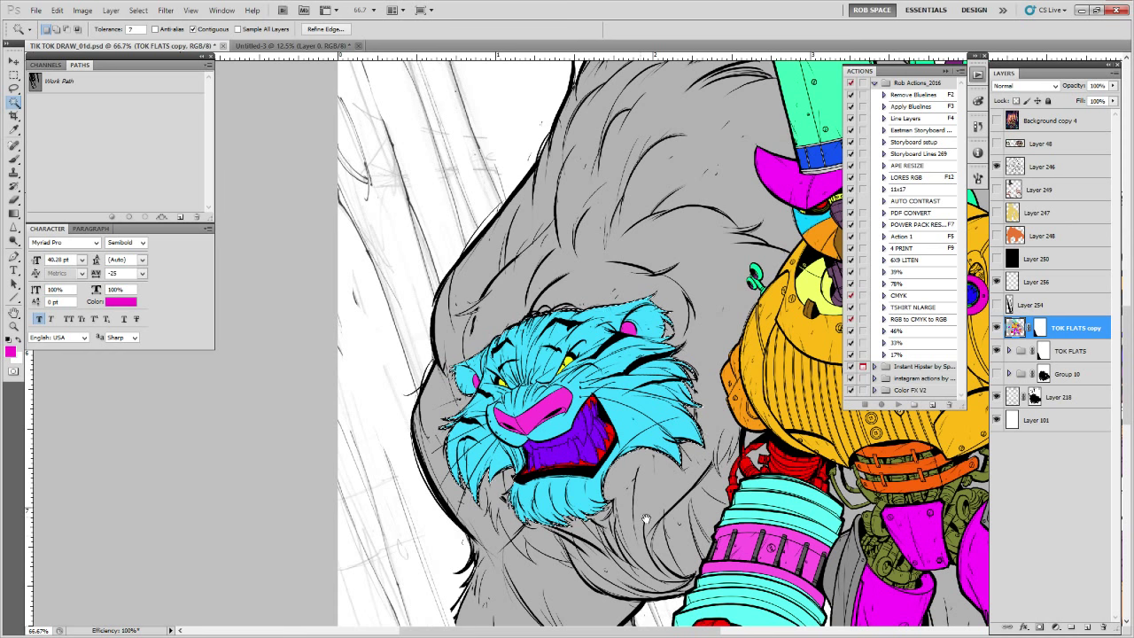
# Examine the flat colours around the beast's head and across the full page
pyautogui.moveTo(646, 522); pyautogui.dragTo(608, 496)
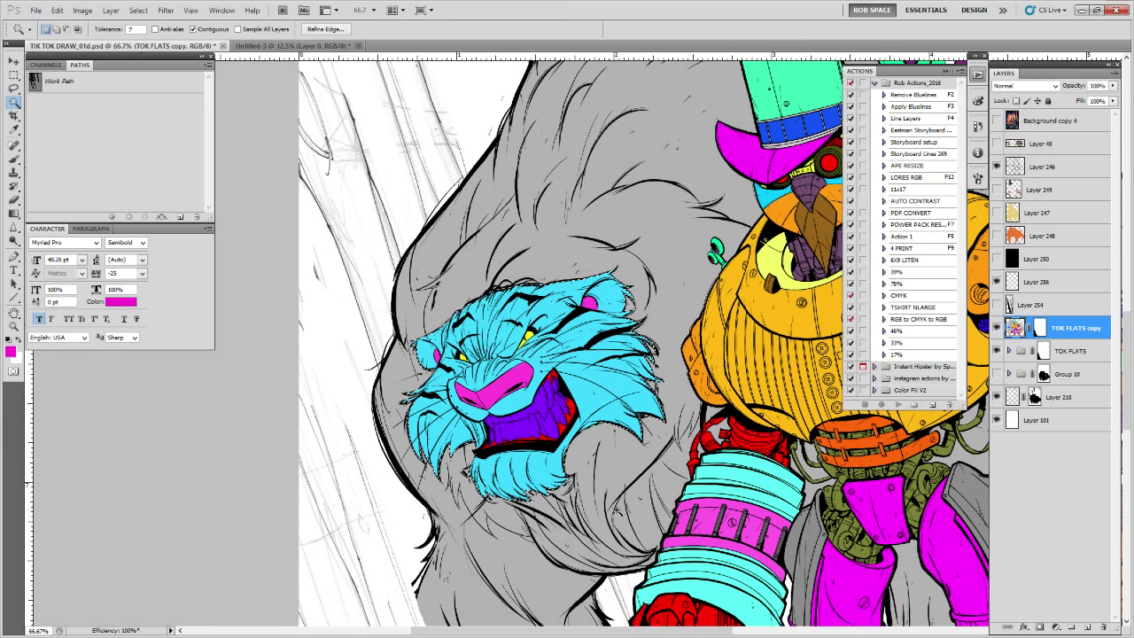
pyautogui.moveTo(656, 468); pyautogui.dragTo(585, 470)
pyautogui.press('z')
pyautogui.keyDown('alt'); pyautogui.click(585, 469); pyautogui.keyUp('alt')
pyautogui.keyDown('alt'); pyautogui.click(585, 469); pyautogui.keyUp('alt')
pyautogui.moveTo(777, 498); pyautogui.dragTo(655, 429)
pyautogui.keyDown('alt'); pyautogui.click(655, 429); pyautogui.keyUp('alt')
pyautogui.click(670, 452)
pyautogui.keyDown('alt'); pyautogui.click(681, 462); pyautogui.keyUp('alt')
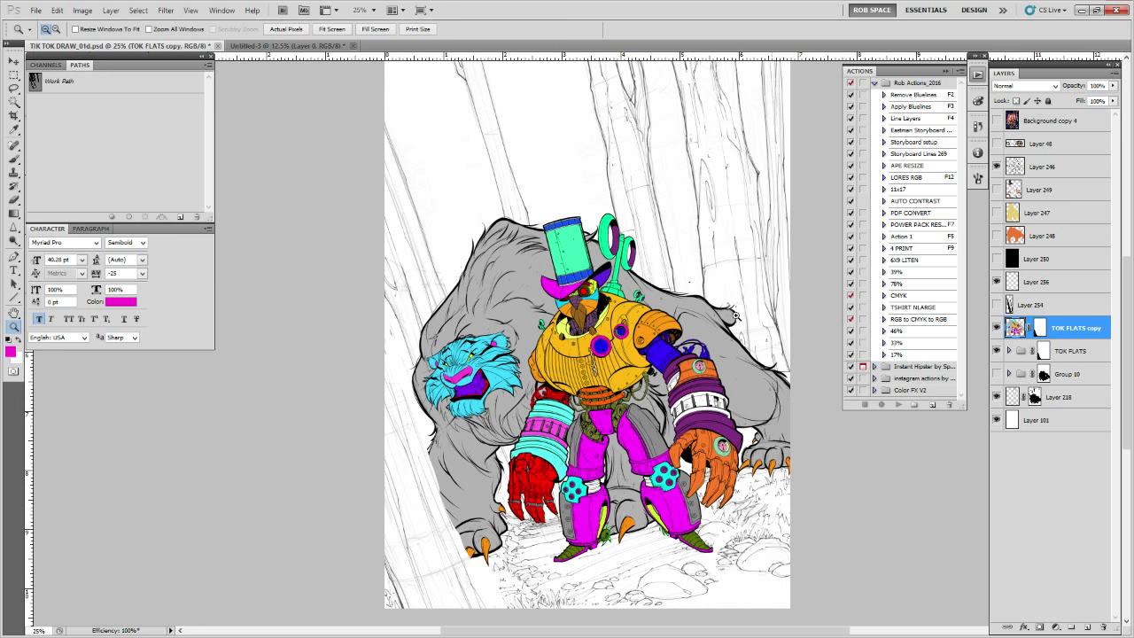
# Outline the curled tuft on the beast's rear with a lasso selection, and clear the selection
pyautogui.click(724, 318)
pyautogui.click(720, 318)
pyautogui.press('b')
pyautogui.moveTo(695, 347)
pyautogui.mouseDown()
pyautogui.moveTo(699, 310)
pyautogui.moveTo(739, 354)
pyautogui.moveTo(678, 257)
pyautogui.moveTo(686, 306)
pyautogui.mouseUp()
pyautogui.hotkey('ctrl', 'z')
pyautogui.press('l')
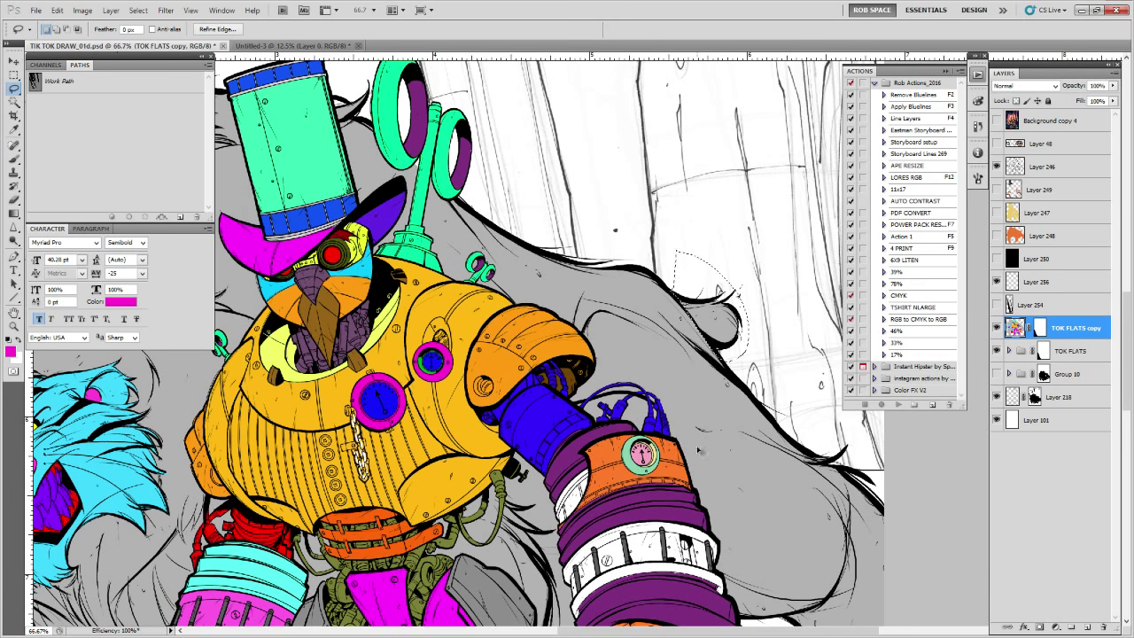
pyautogui.hotkey('ctrl', 'd')
# Examine the robot's torso, arm and hat flats, both close up and within the whole illustration
pyautogui.press('b')
pyautogui.moveTo(510, 483)
pyautogui.mouseDown()
pyautogui.moveTo(737, 377)
pyautogui.moveTo(726, 400)
pyautogui.mouseUp()
pyautogui.hotkey('ctrl', '-')
pyautogui.hotkey('ctrl', '-')
pyautogui.hotkey('ctrl', '-')
pyautogui.hotkey('ctrl', '+')
pyautogui.hotkey('ctrl', '+')
pyautogui.hotkey('ctrl', '+')
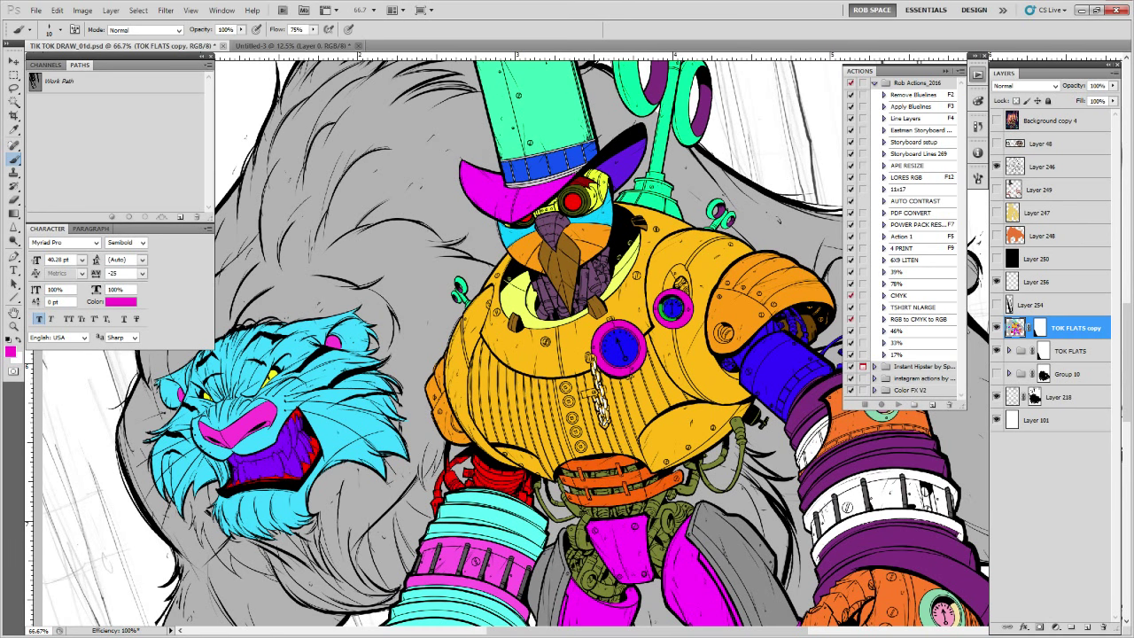
pyautogui.moveTo(709, 449); pyautogui.dragTo(648, 468)
pyautogui.press('z')
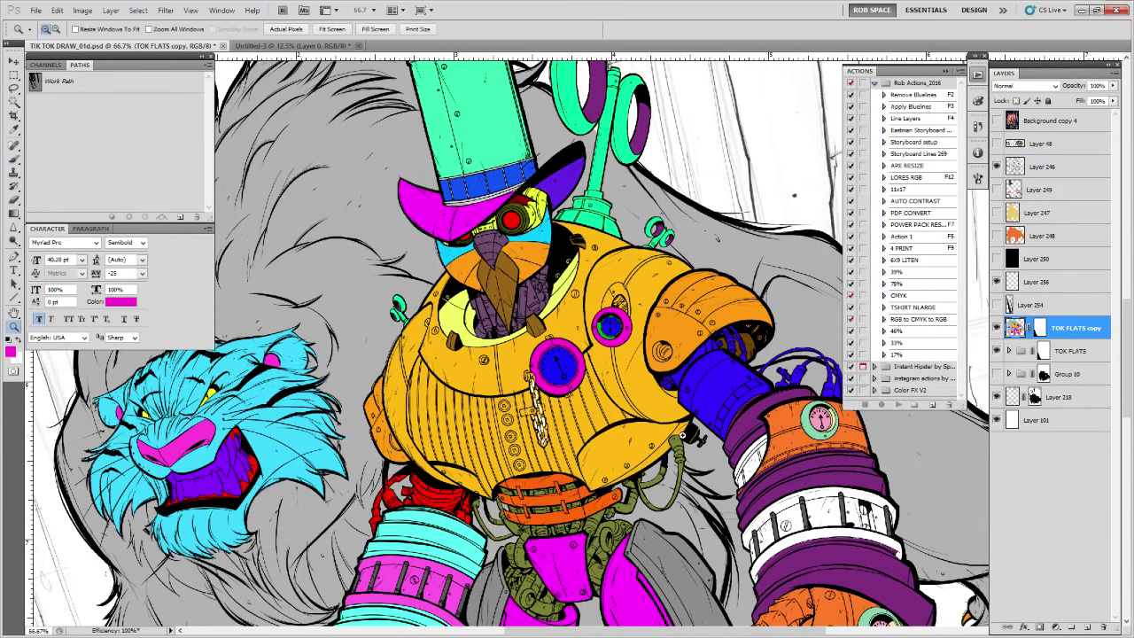
pyautogui.keyDown('alt'); pyautogui.click(684, 432); pyautogui.keyUp('alt')
pyautogui.keyDown('alt'); pyautogui.click(685, 438); pyautogui.keyUp('alt')
pyautogui.keyDown('alt'); pyautogui.click(684, 440); pyautogui.keyUp('alt')
pyautogui.moveTo(686, 474); pyautogui.dragTo(648, 404)
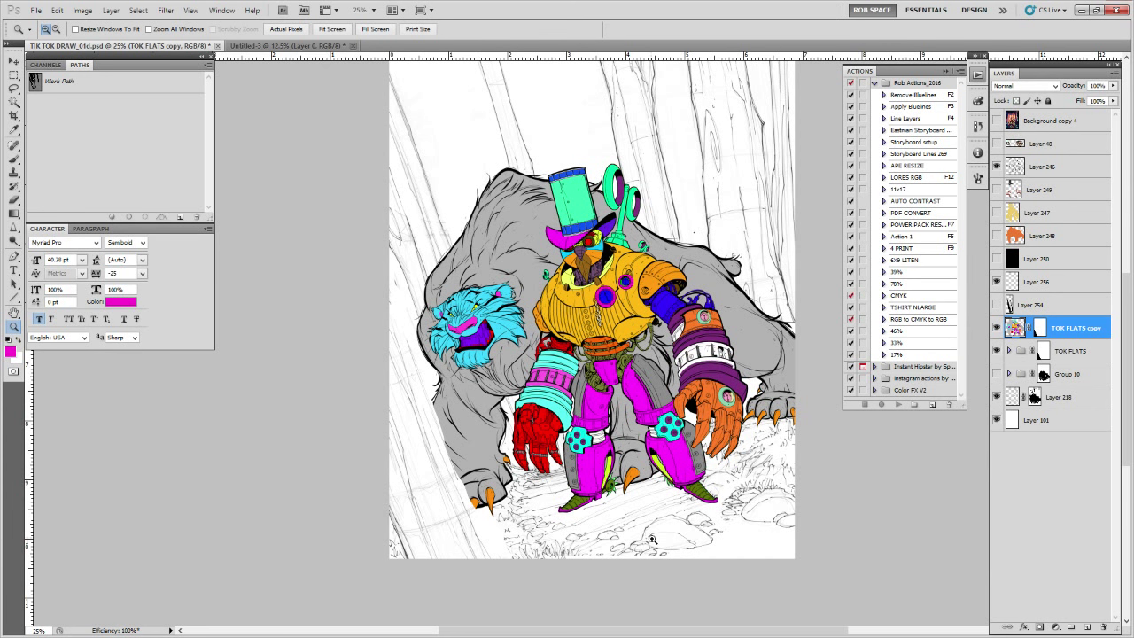
# Show Layer 248, Layer 247 and Layer 249 to display the local colours, and make Layer 249 active
pyautogui.click(996, 236)
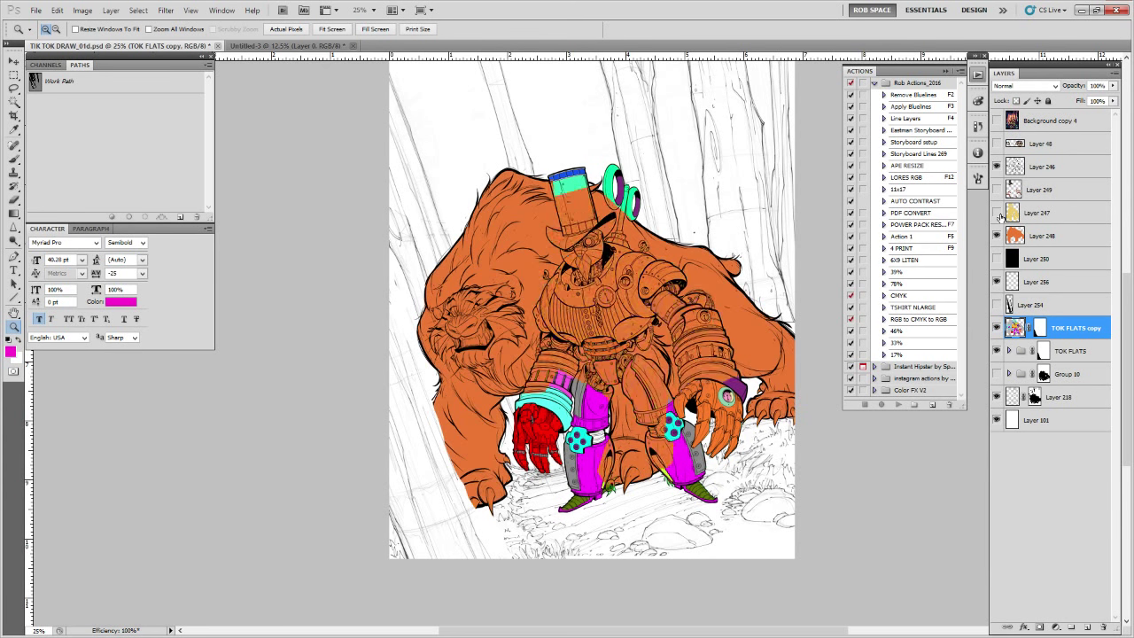
pyautogui.click(996, 213)
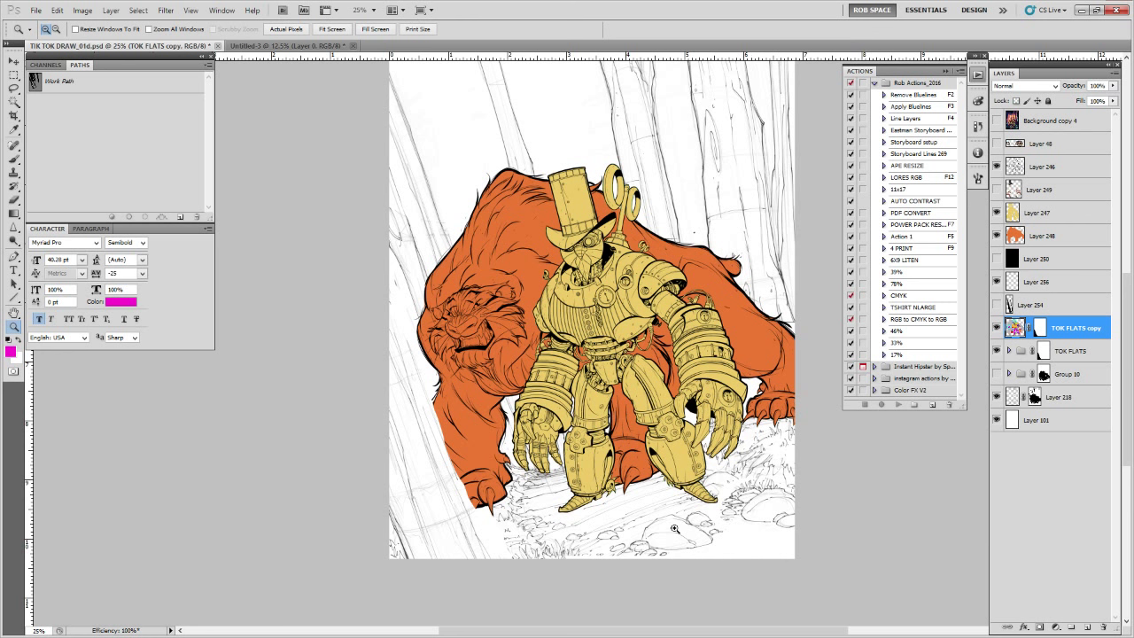
pyautogui.click(1025, 213)
pyautogui.click(996, 189)
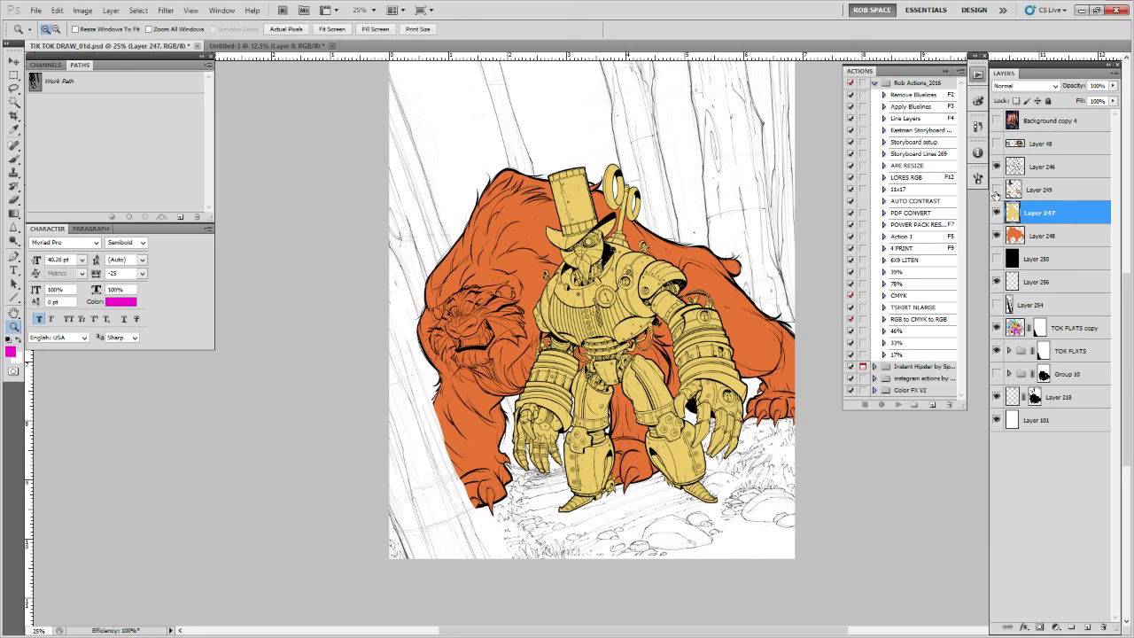
pyautogui.click(1036, 189)
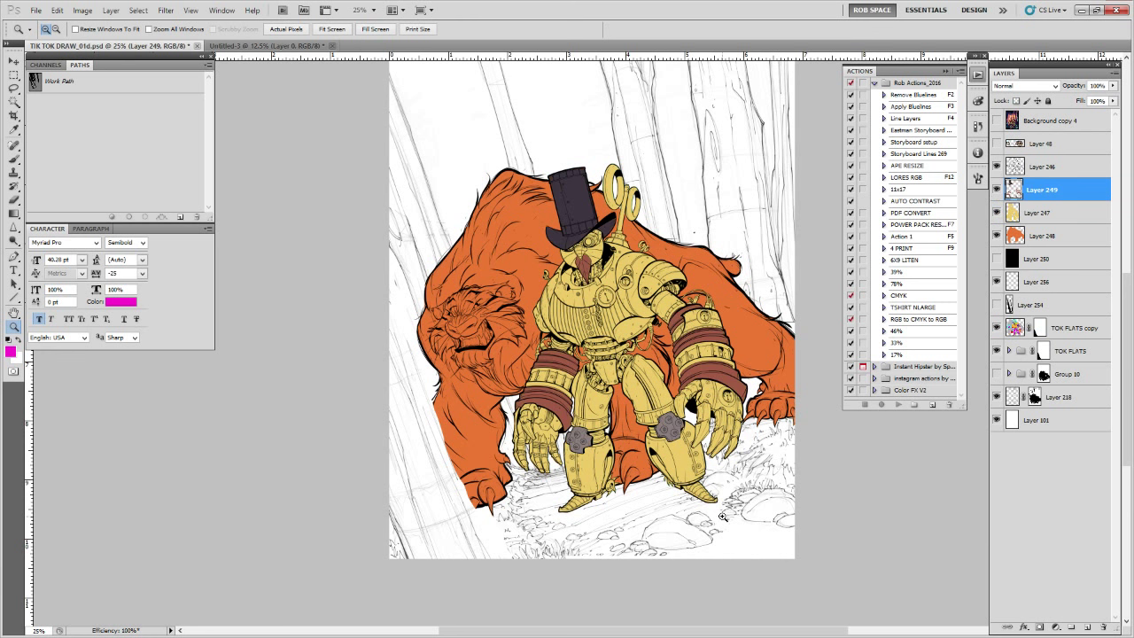
# Move the black Layer 250 above Layer 249, show it and set its blend mode to Saturation
pyautogui.moveTo(1011, 258); pyautogui.dragTo(1022, 184)
pyautogui.click(996, 189)
pyautogui.hotkey('shift', 'alt', 't')
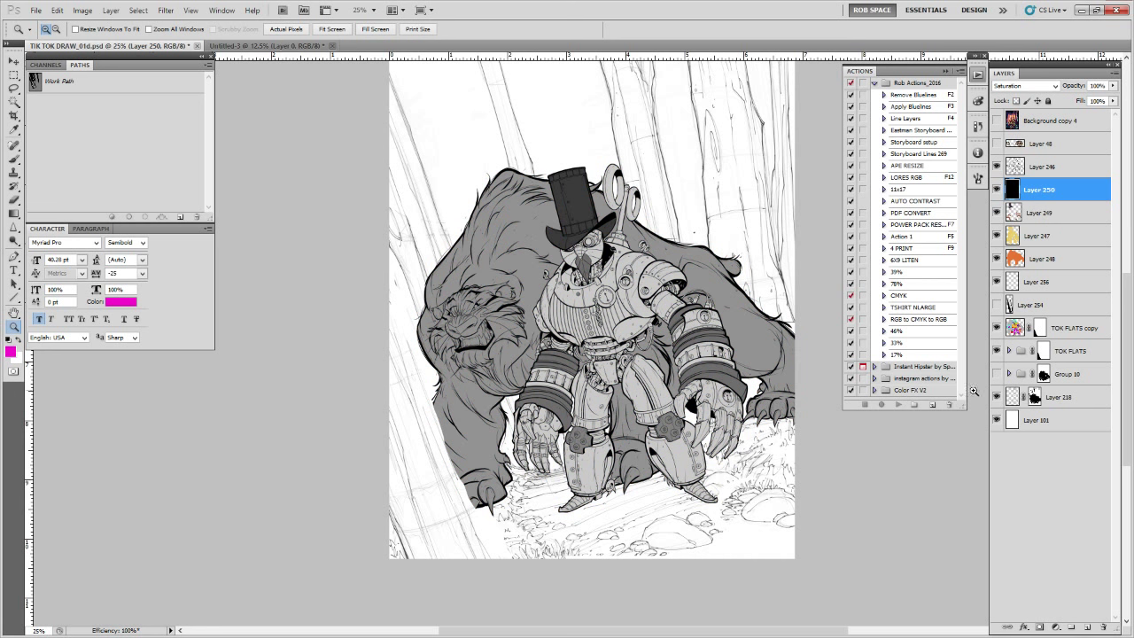
# Hide Layer 250 and make the TOK FLATS copy layer active
pyautogui.click(996, 190)
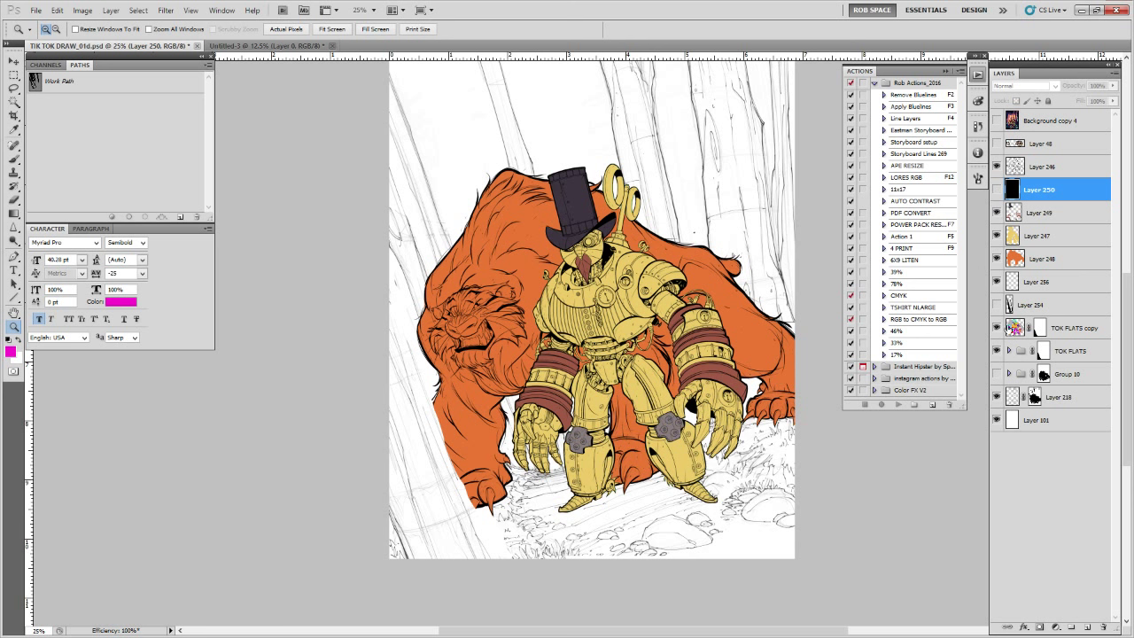
pyautogui.click(1007, 326)
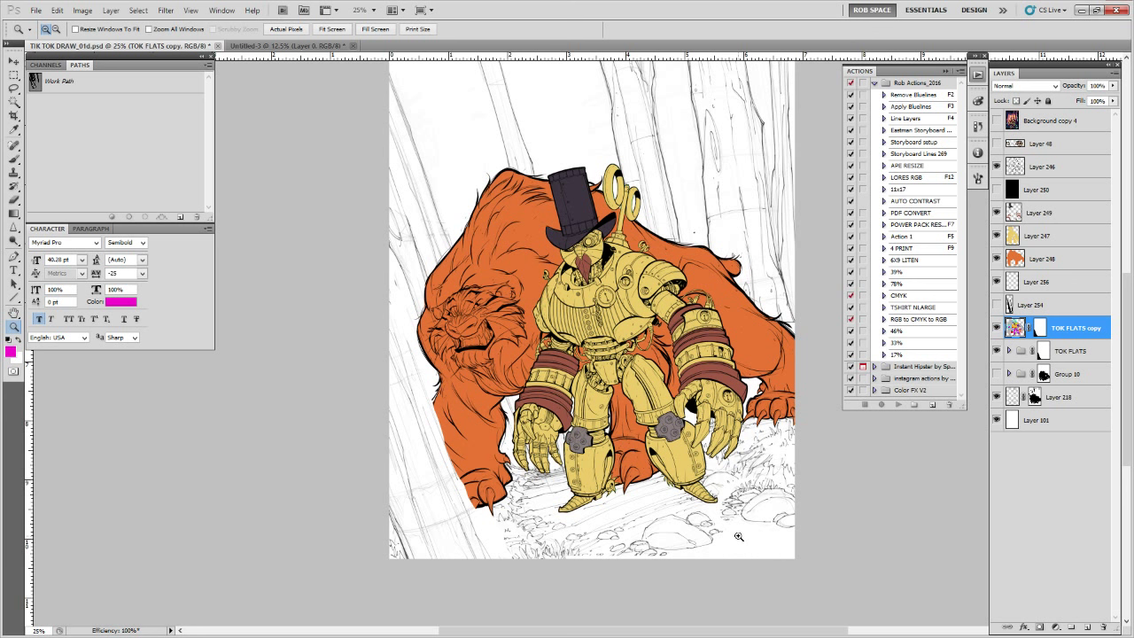
pyautogui.moveTo(714, 370)
pyautogui.mouseDown()
pyautogui.moveTo(704, 510)
pyautogui.moveTo(717, 366)
pyautogui.mouseUp()
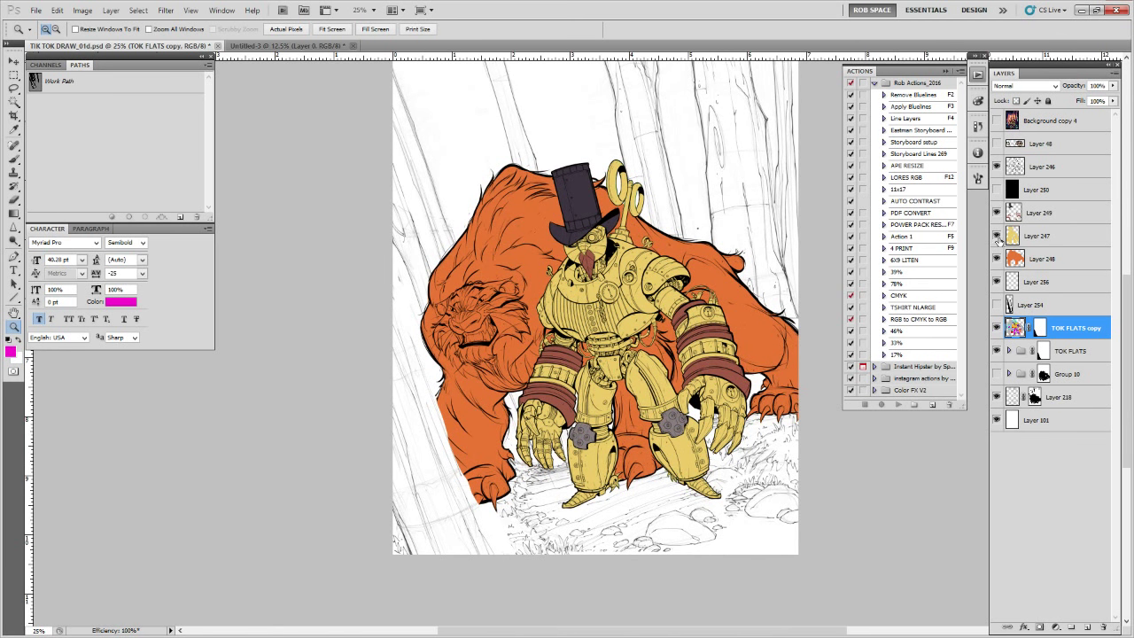
# Hide Layers 249, 247, 248 and 256, and look over the TOK FLATS copy colours underneath
pyautogui.moveTo(996, 237)
pyautogui.mouseDown()
pyautogui.moveTo(995, 277)
pyautogui.moveTo(994, 222)
pyautogui.mouseUp()
pyautogui.click(666, 312)
pyautogui.click(666, 312)
pyautogui.click(666, 309)
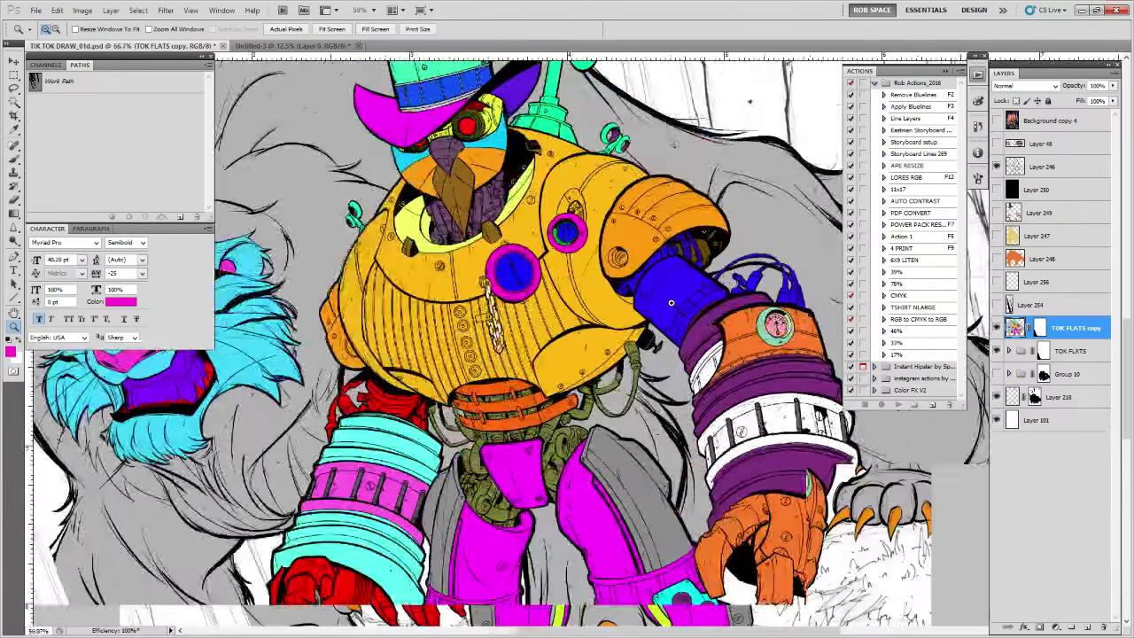
pyautogui.click(666, 301)
pyautogui.keyDown('alt'); pyautogui.click(663, 299); pyautogui.keyUp('alt')
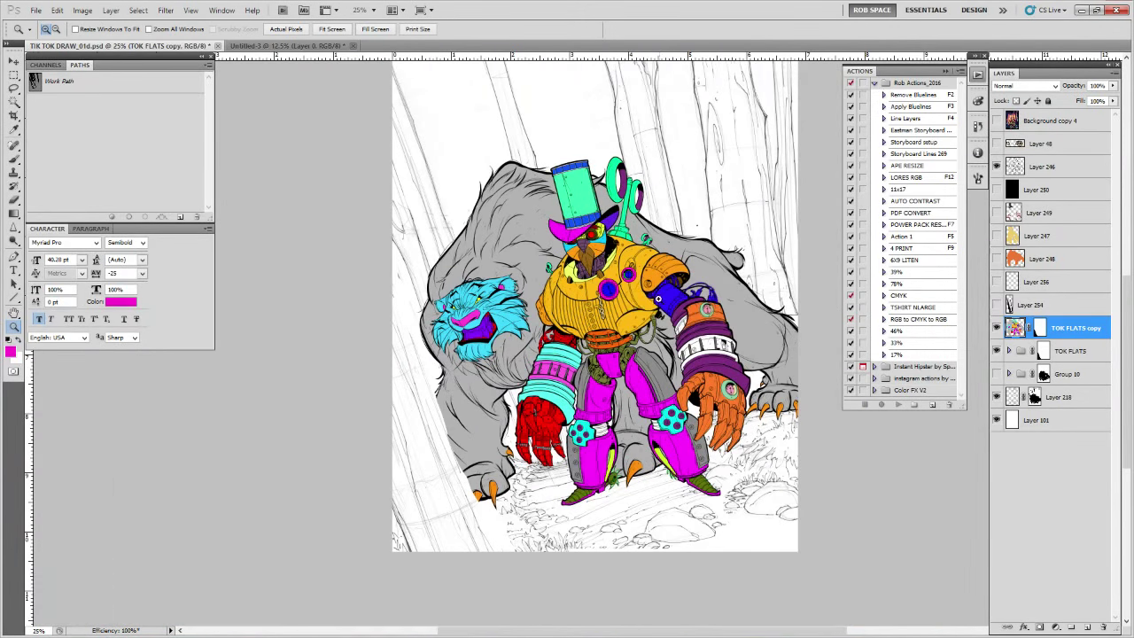
pyautogui.click(665, 317)
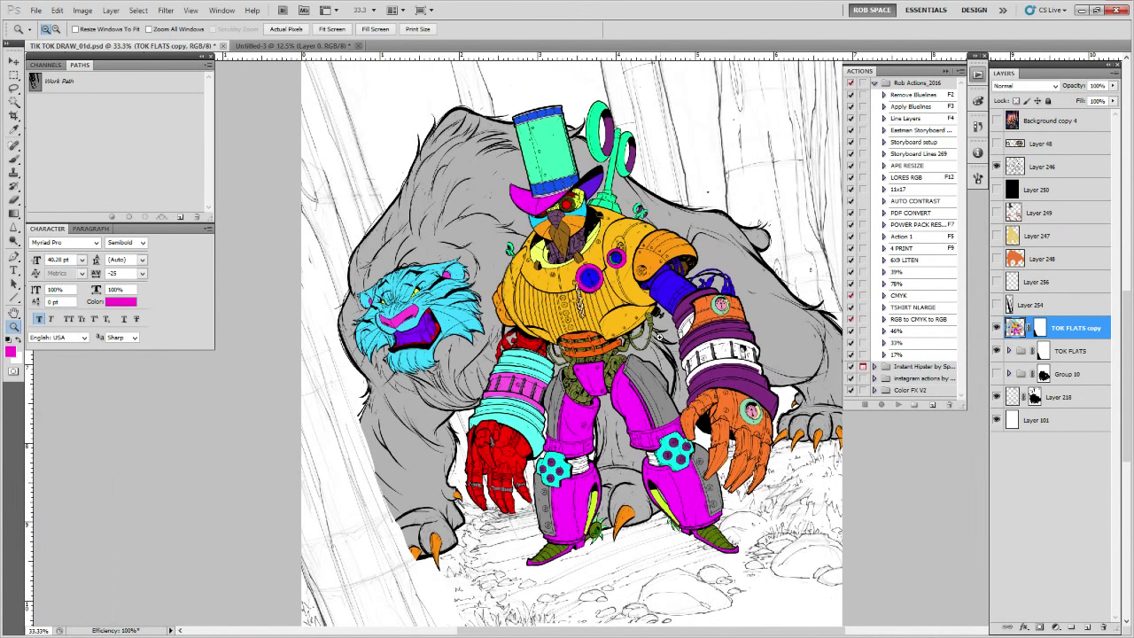
pyautogui.keyDown('alt'); pyautogui.click(654, 342); pyautogui.keyUp('alt')
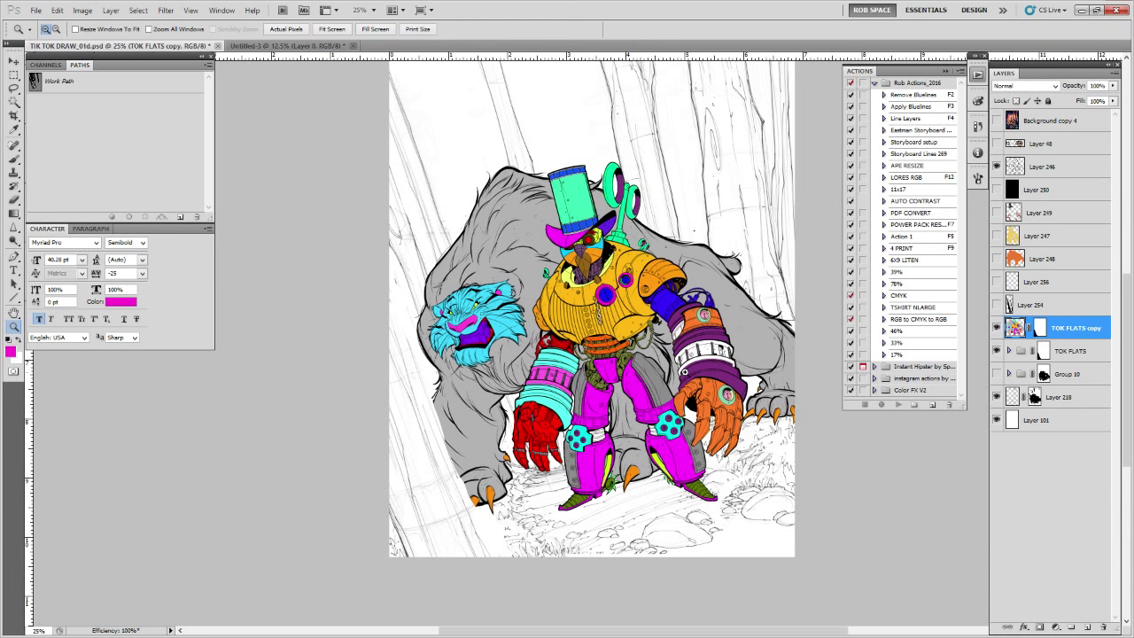
# Show the local colours on Layer 248, Layer 249 and Layer 247 again
pyautogui.click(996, 258)
pyautogui.click(996, 212)
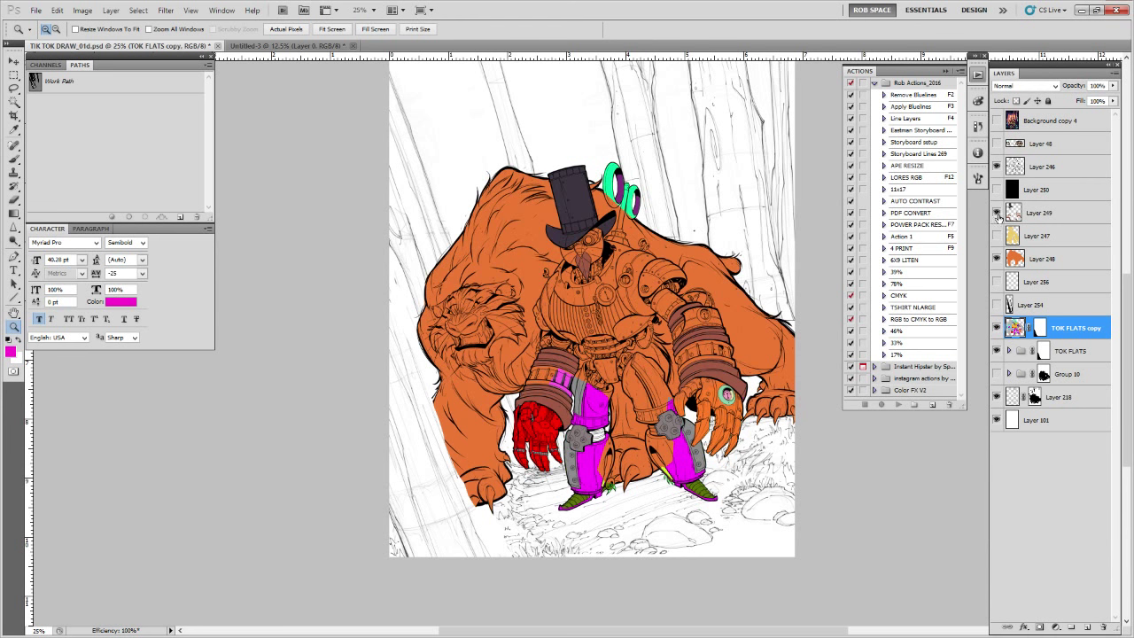
pyautogui.click(996, 236)
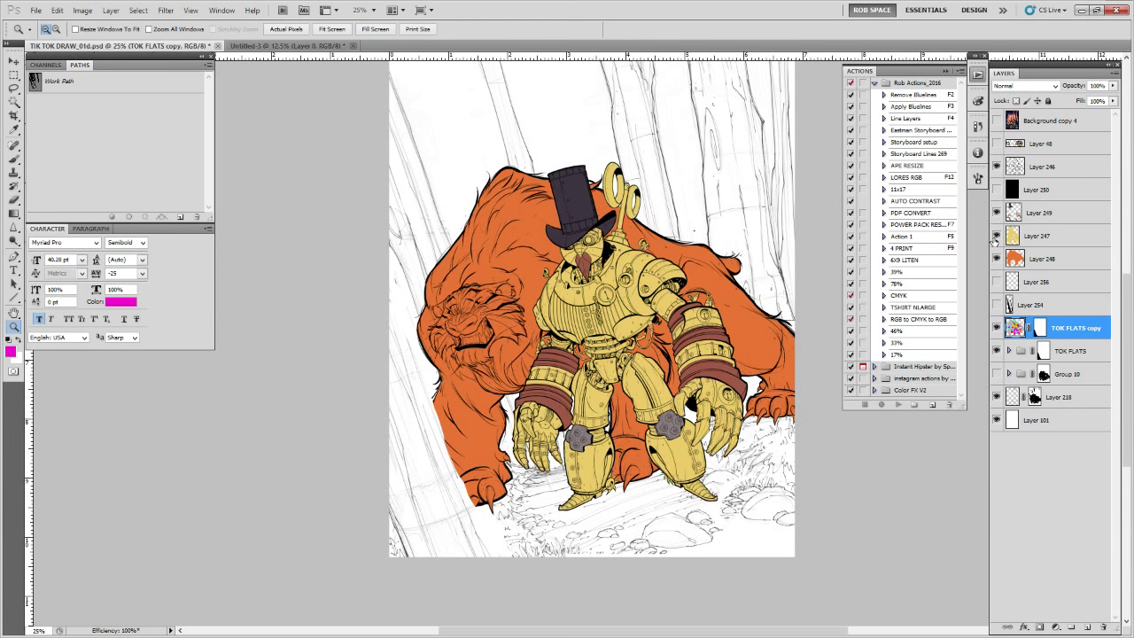